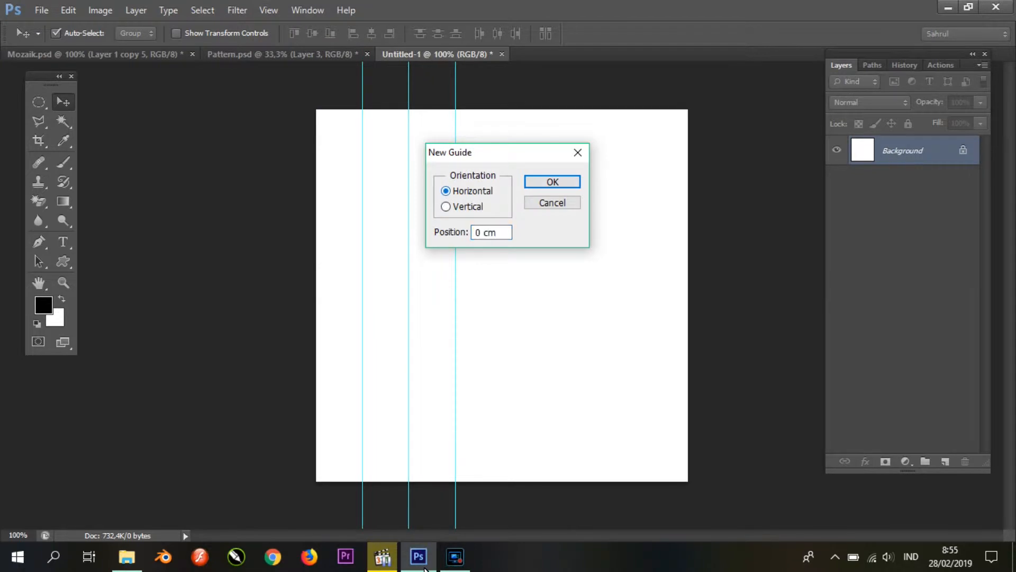
Step: Add two horizontal guides across the upper canvas, placing the second at 25% of its height
{"action": "key", "text": "Return"}
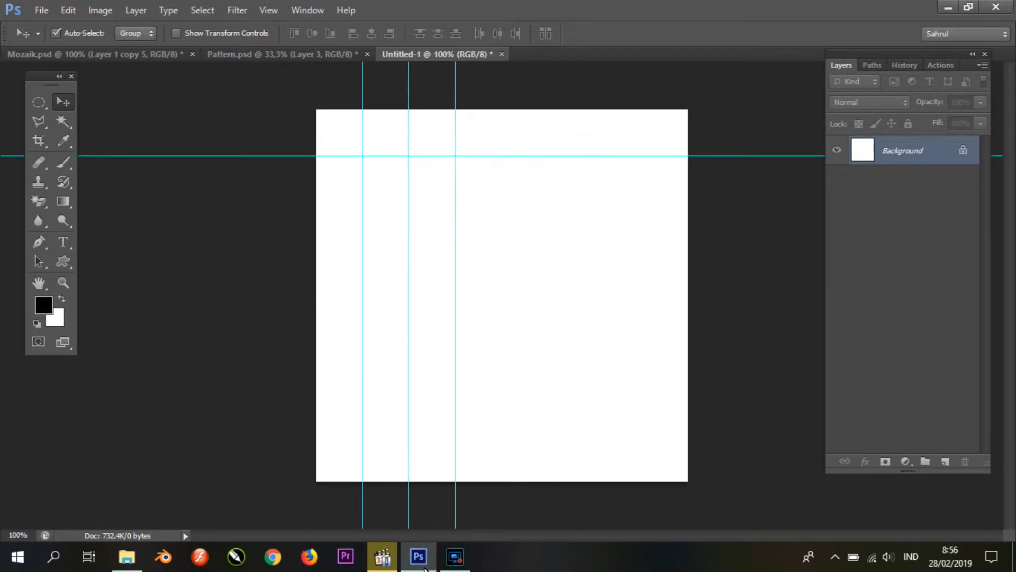
{"action": "key", "text": "alt+v"}
{"action": "key", "text": "Down"}
{"action": "key", "text": "Down"}
{"action": "key", "text": "Down"}
{"action": "key", "text": "Down"}
{"action": "key", "text": "Down"}
{"action": "key", "text": "Down"}
{"action": "key", "text": "Down"}
{"action": "key", "text": "Down"}
{"action": "key", "text": "Down"}
{"action": "key", "text": "Down"}
{"action": "key", "text": "Down"}
{"action": "key", "text": "Down"}
{"action": "key", "text": "Down"}
{"action": "key", "text": "Down"}
{"action": "key", "text": "Down"}
{"action": "key", "text": "Down"}
{"action": "key", "text": "Down"}
{"action": "key", "text": "Down"}
{"action": "key", "text": "Down"}
{"action": "key", "text": "Down"}
{"action": "key", "text": "Return"}
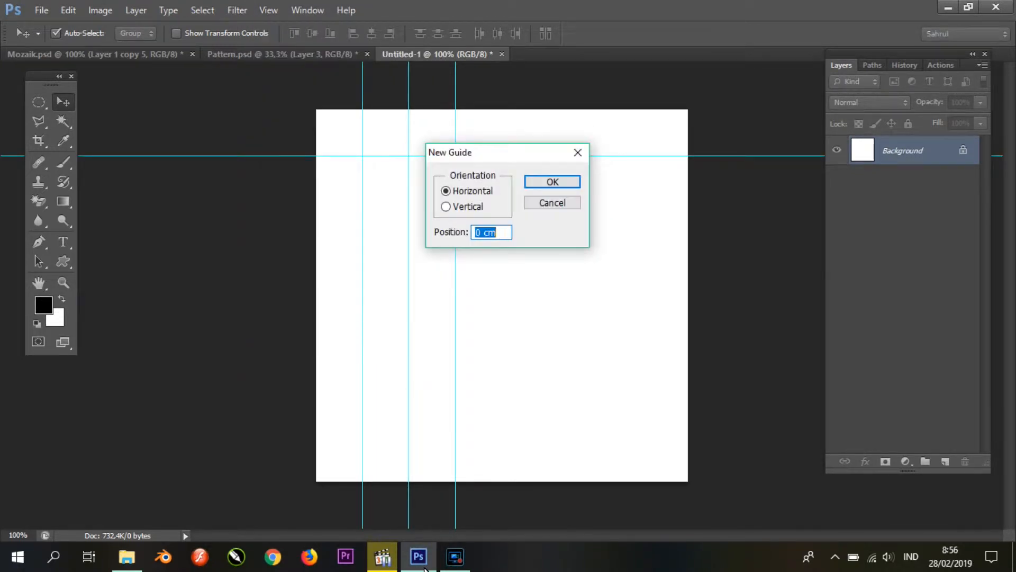
{"action": "type", "text": "25"}
{"action": "key", "text": "Return"}
Step: Add a third horizontal guide at 37.5% of the canvas height
{"action": "key", "text": "alt+v"}
{"action": "key", "text": "Up"}
{"action": "key", "text": "Up"}
{"action": "key", "text": "Return"}
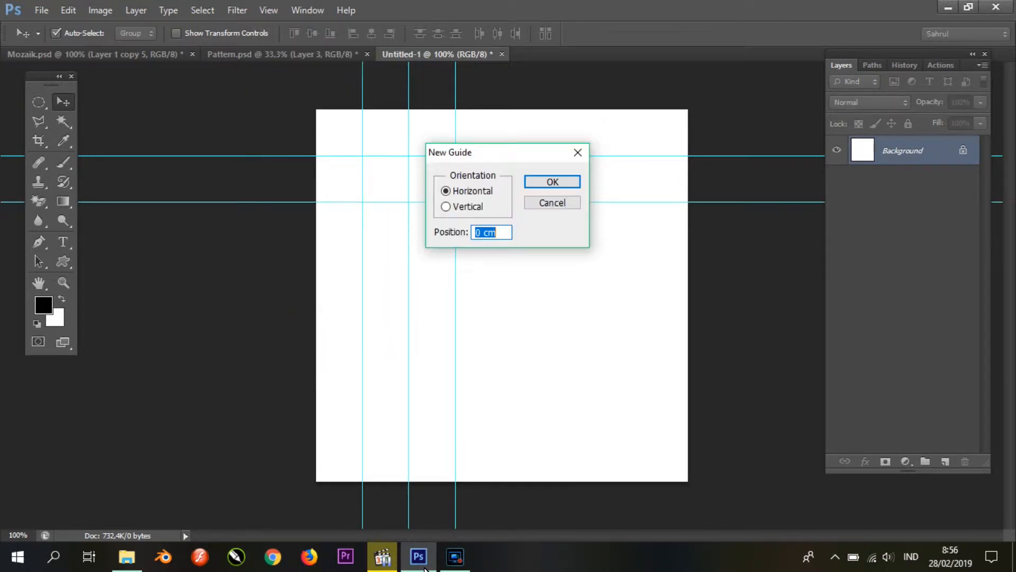
{"action": "type", "text": "37,5"}
{"action": "key", "text": "Return"}
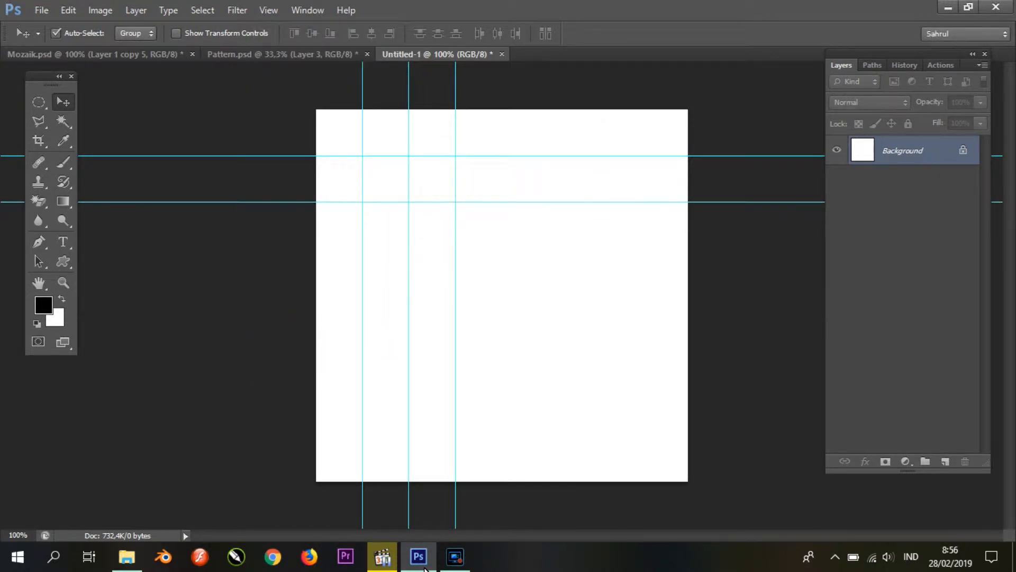
{"action": "key", "text": "Up"}
{"action": "key", "text": "Up"}
{"action": "key", "text": "Return"}
{"action": "type", "text": "3"}
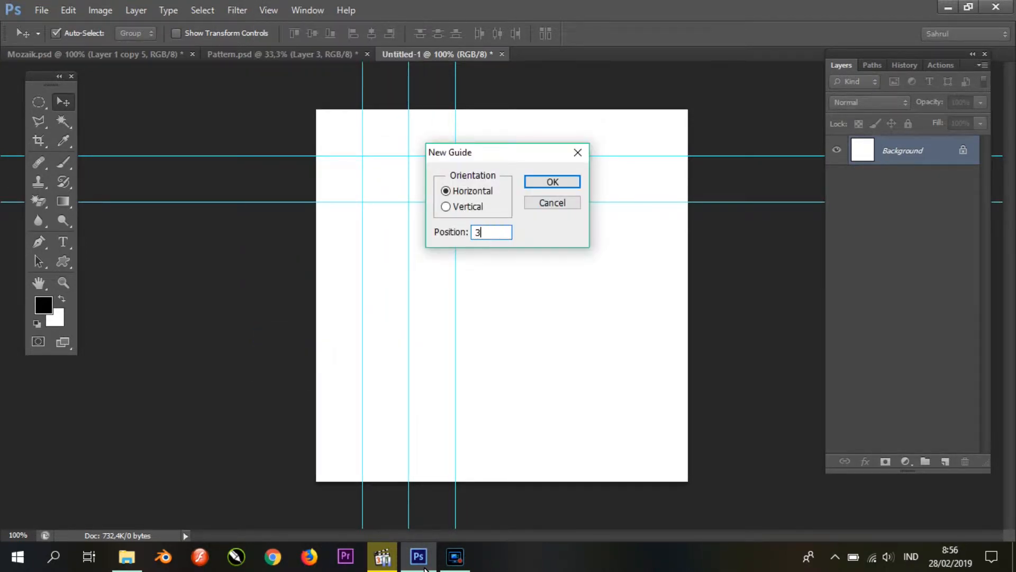
{"action": "type", "text": "7,5"}
{"action": "key", "text": "Return"}
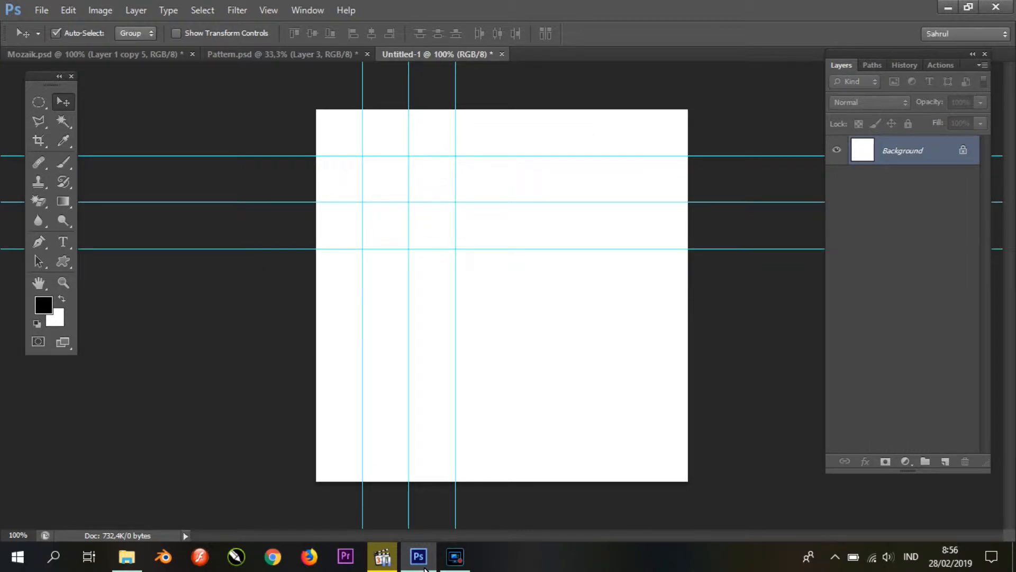
Step: Switch to Pattern.psd and browse to the Tgs photo folder for opening images
{"action": "key", "text": "ctrl+shift+Tab"}
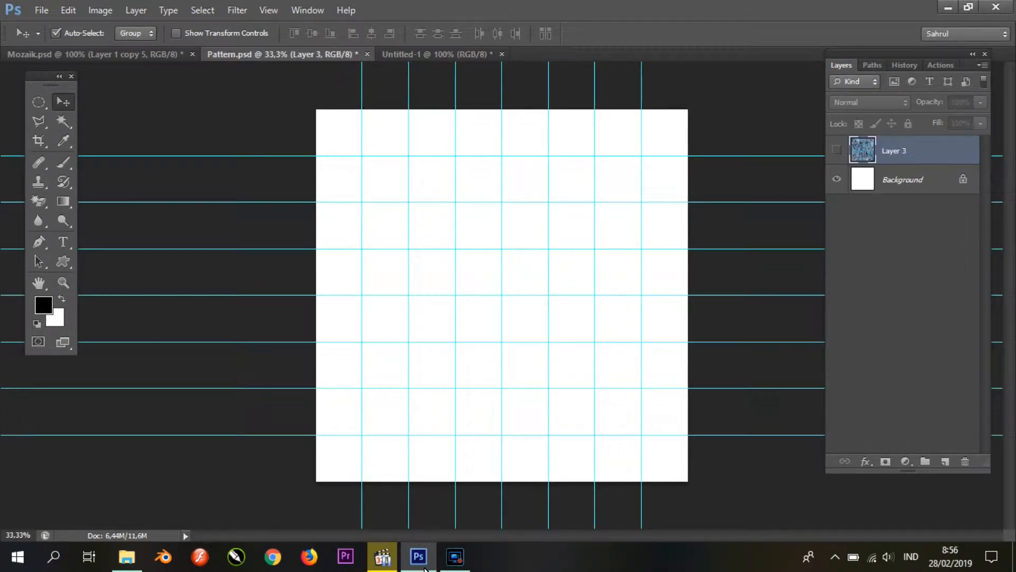
{"action": "key", "text": "ctrl+o"}
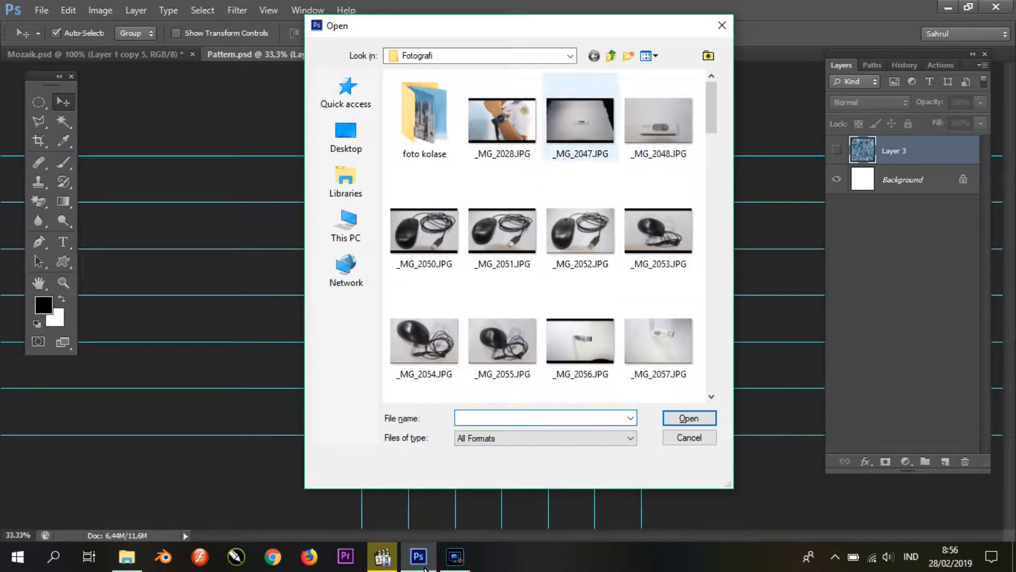
{"action": "left_click", "coordinate": [610, 55]}
{"action": "double_click", "coordinate": [659, 116]}
{"action": "double_click", "coordinate": [431, 116]}
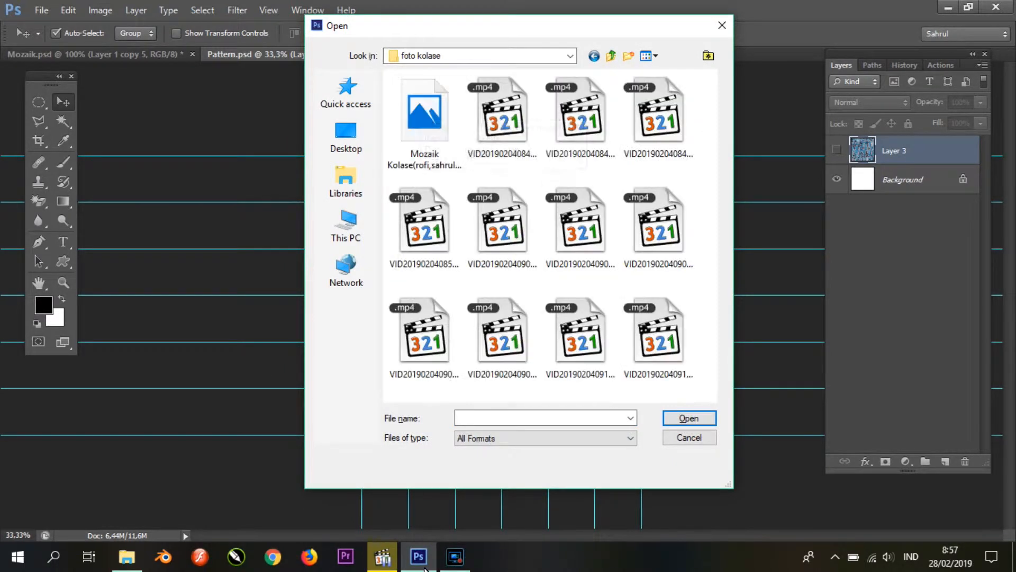
{"action": "left_click", "coordinate": [611, 56]}
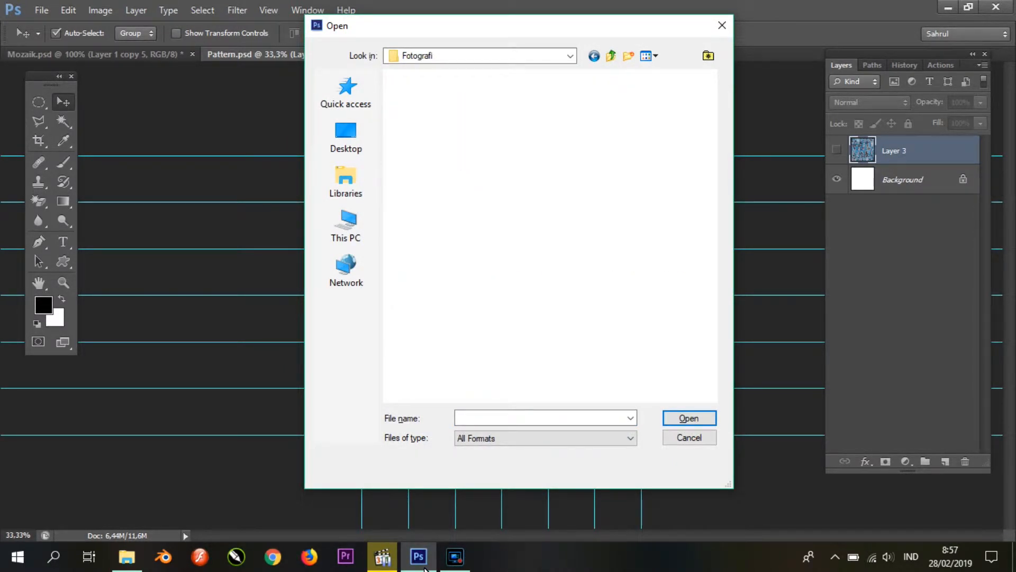
{"action": "scroll", "coordinate": [580, 233], "scroll_direction": "down", "scroll_amount": 3}
{"action": "left_click", "coordinate": [611, 56]}
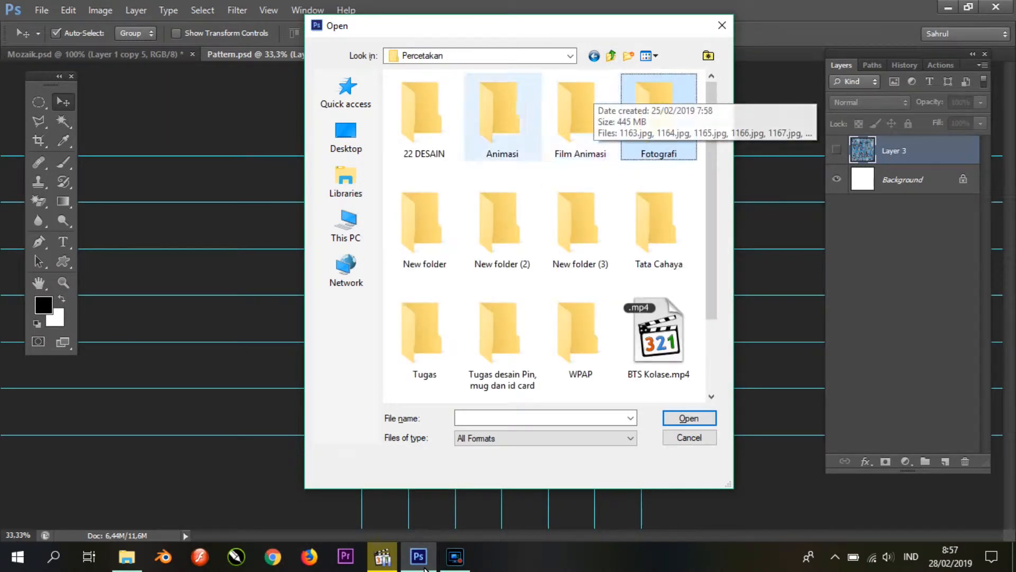
{"action": "scroll", "coordinate": [513, 148], "scroll_direction": "down", "scroll_amount": 3}
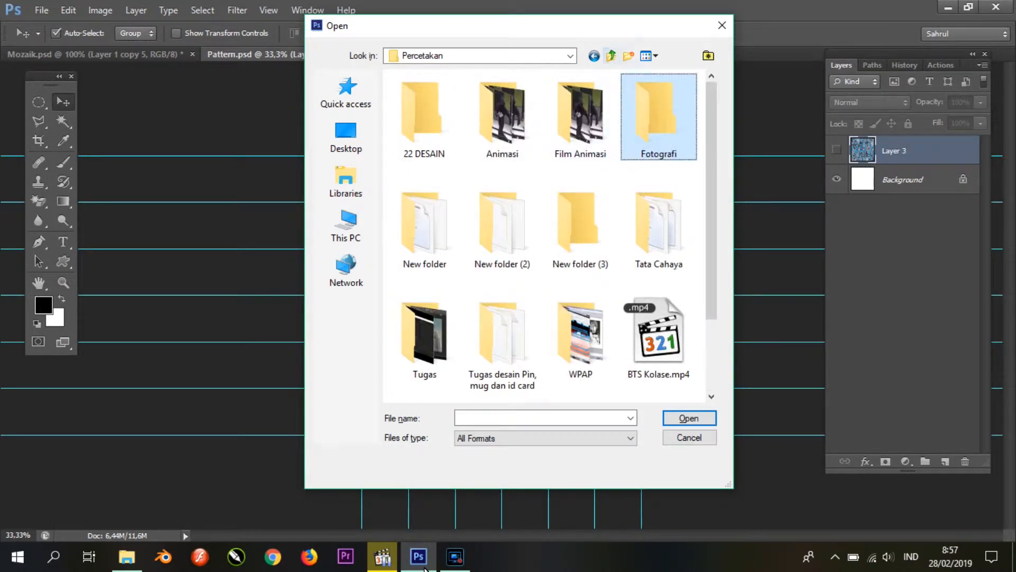
{"action": "left_click", "coordinate": [611, 55]}
{"action": "scroll", "coordinate": [577, 222], "scroll_direction": "down", "scroll_amount": 5}
{"action": "double_click", "coordinate": [431, 215]}
Step: Open the photos _MG_2862.JPG through _MG_2865.JPG together, discarding their embedded color profiles
{"action": "left_click", "coordinate": [442, 130]}
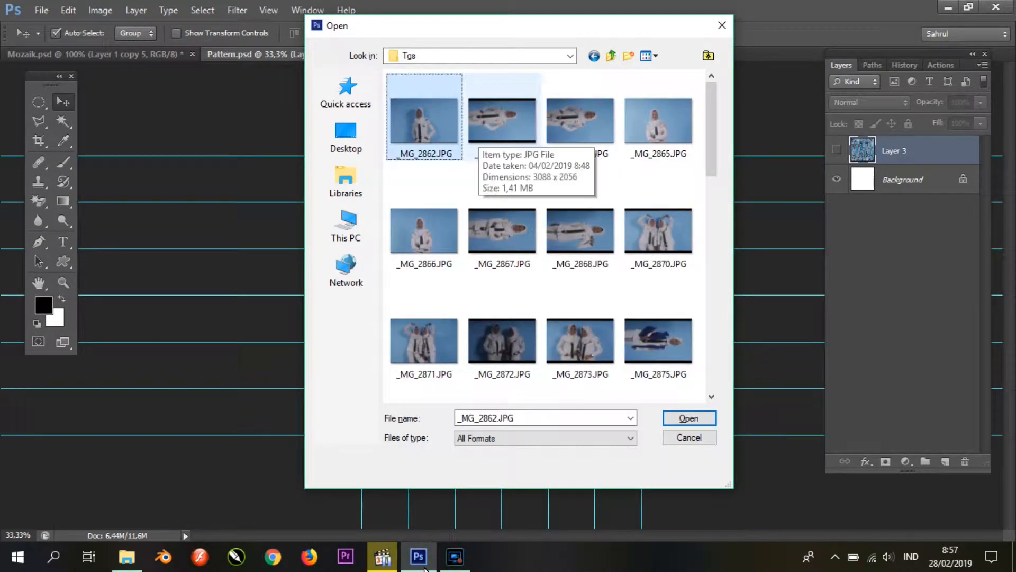
{"action": "left_click", "coordinate": [658, 125], "text": "shift"}
{"action": "left_click", "coordinate": [689, 418]}
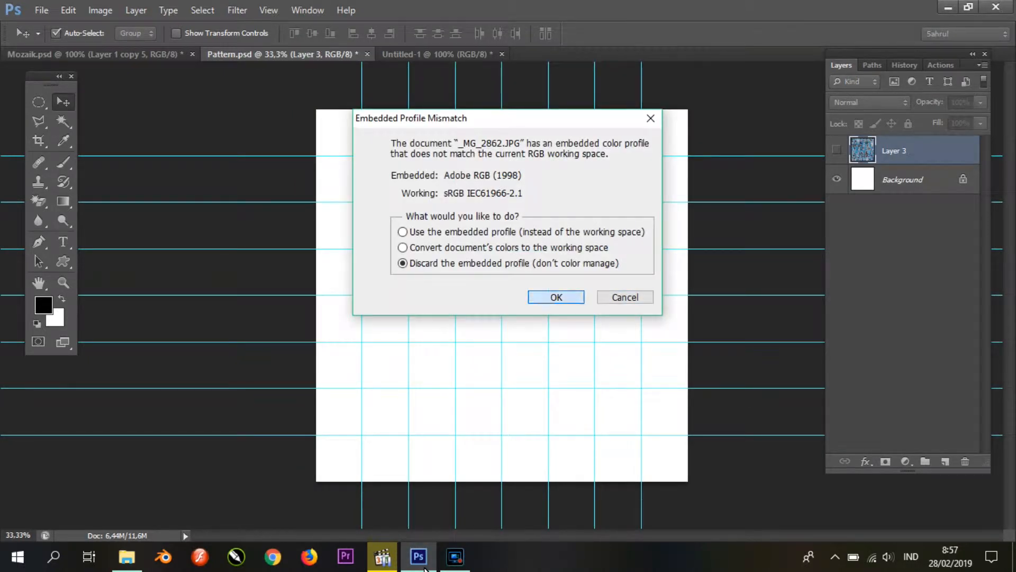
{"action": "key", "text": "Return"}
{"action": "key", "text": "Return"}
{"action": "key", "text": "Return"}
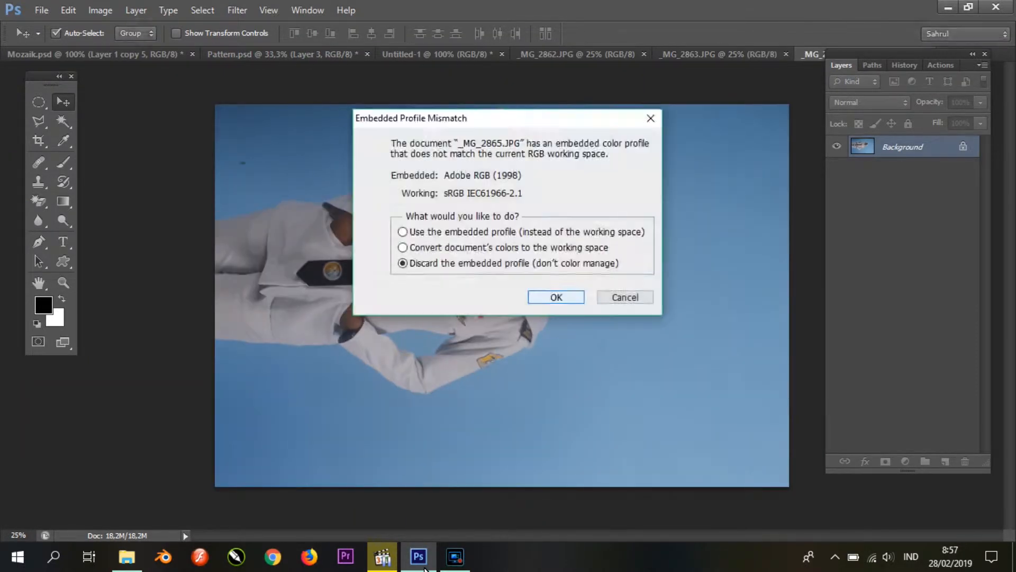
{"action": "key", "text": "Return"}
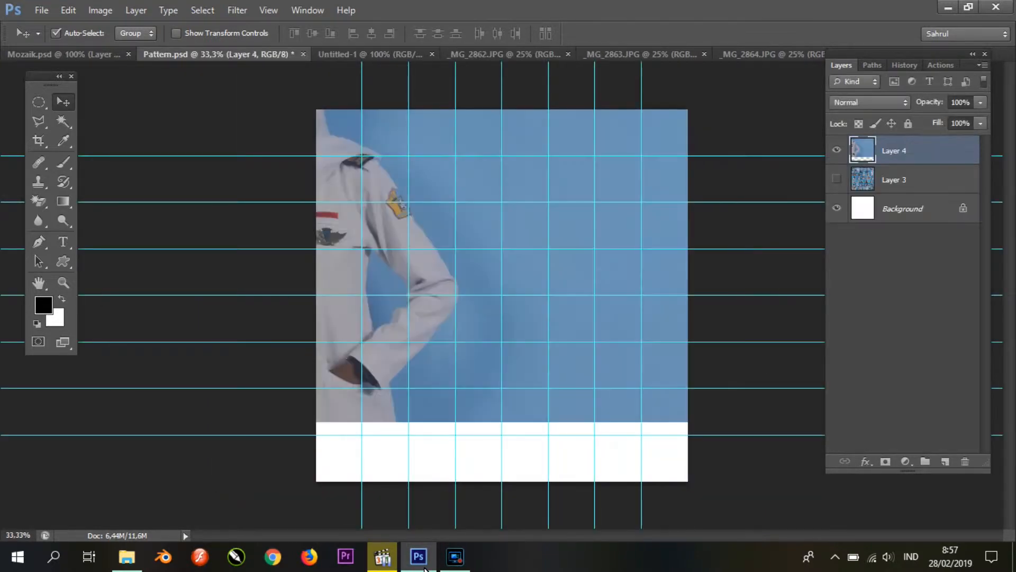
Step: Bring _MG_2862.JPG into Pattern.psd and scale it to about 13.4% over the grid's top-left cell
{"action": "key", "text": "ctrl+t"}
{"action": "left_click_drag", "start_coordinate": [710, 419], "coordinate": [403, 217]}
{"action": "left_click_drag", "start_coordinate": [330, 158], "coordinate": [537, 363]}
{"action": "left_click_drag", "start_coordinate": [608, 424], "coordinate": [219, 164]}
{"action": "left_click_drag", "start_coordinate": [211, 154], "coordinate": [405, 177]}
{"action": "left_click_drag", "start_coordinate": [378, 140], "coordinate": [369, 131]}
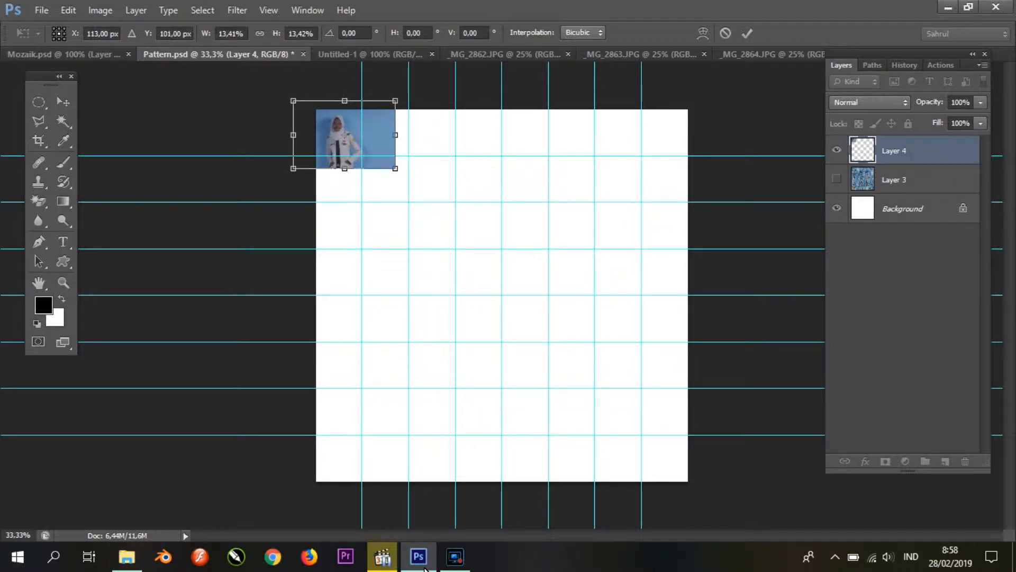
{"action": "key", "text": "Return"}
Step: Select the top-left cell with the Rectangular Marquee, copy that part to a new layer and delete the uncropped photo layer
{"action": "left_click", "coordinate": [38, 102]}
{"action": "left_click", "coordinate": [100, 101]}
{"action": "left_click_drag", "start_coordinate": [316, 110], "coordinate": [362, 156]}
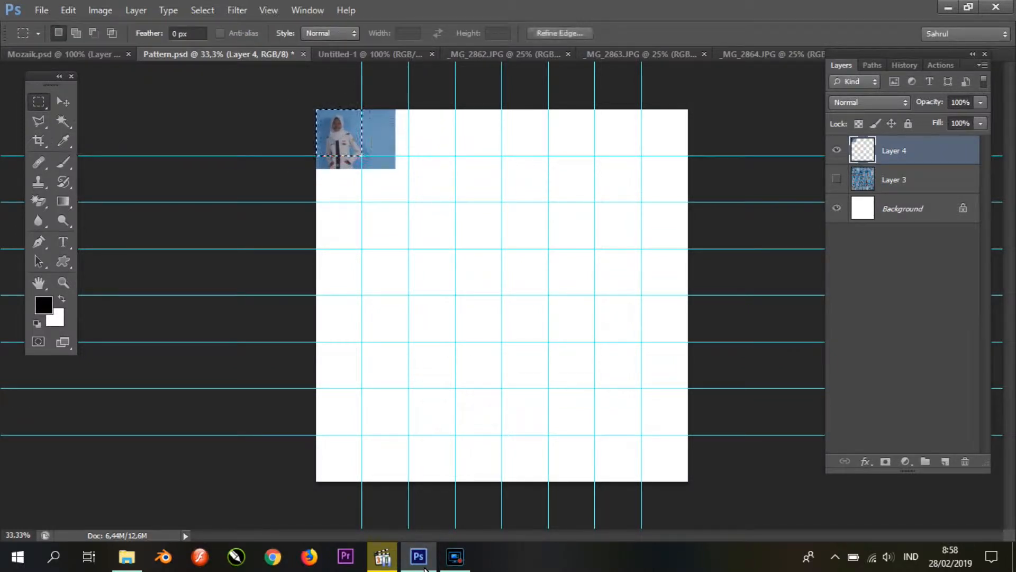
{"action": "key", "text": "ctrl+j"}
{"action": "left_click", "coordinate": [895, 180]}
{"action": "key", "text": "Delete"}
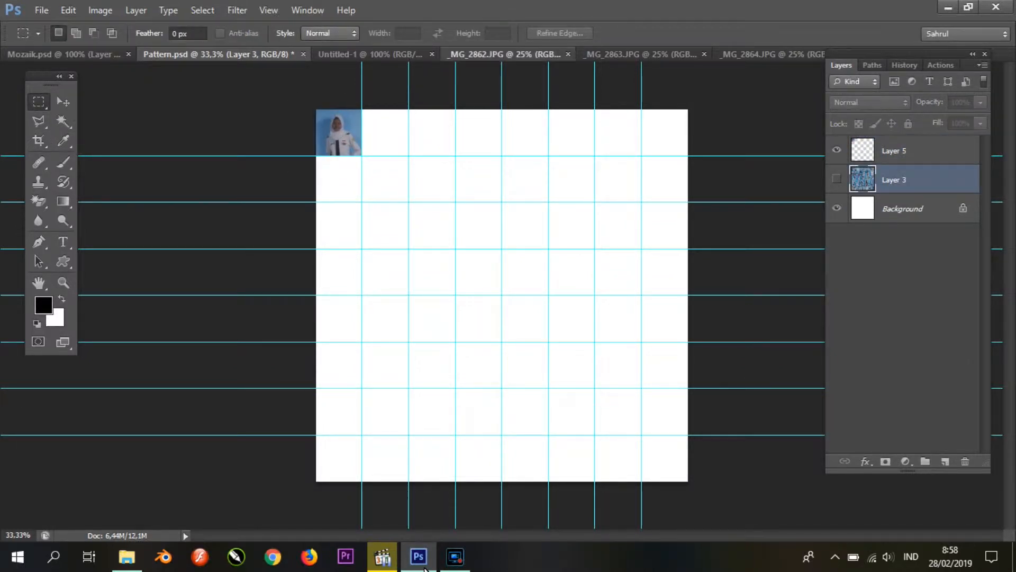
Step: Close _MG_2862.JPG and bring the _MG_2864.JPG photo into Pattern.psd
{"action": "left_click", "coordinate": [568, 54]}
{"action": "key", "text": "ctrl+Tab"}
{"action": "key", "text": "ctrl+Tab"}
{"action": "key", "text": "ctrl+Tab"}
{"action": "key", "text": "v"}
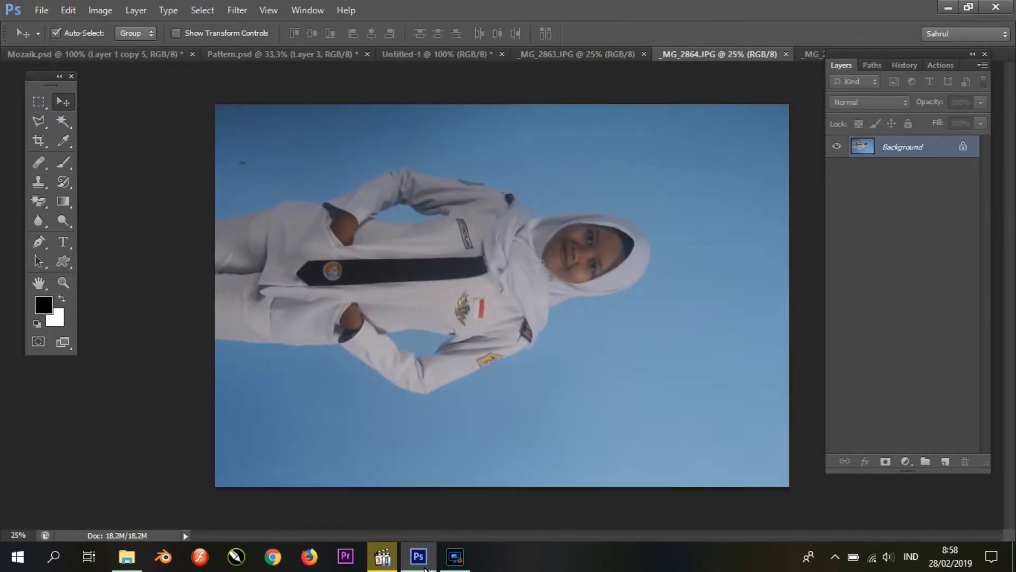
{"action": "left_click_drag", "start_coordinate": [653, 222], "coordinate": [472, 215]}
Step: Rotate the placed photo 90° counterclockwise so the figure stands upright, and move it over the canvas
{"action": "key", "text": "ctrl+t"}
{"action": "right_click", "coordinate": [472, 214]}
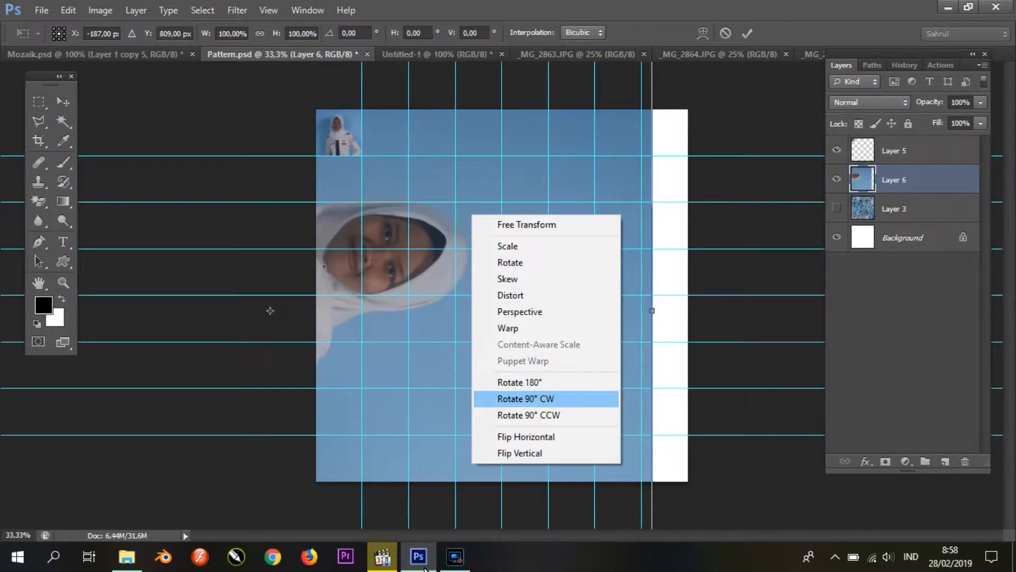
{"action": "left_click", "coordinate": [525, 399]}
{"action": "key", "text": "ctrl+z"}
{"action": "right_click", "coordinate": [545, 334]}
{"action": "left_click", "coordinate": [587, 286]}
{"action": "left_click_drag", "start_coordinate": [402, 317], "coordinate": [647, 267]}
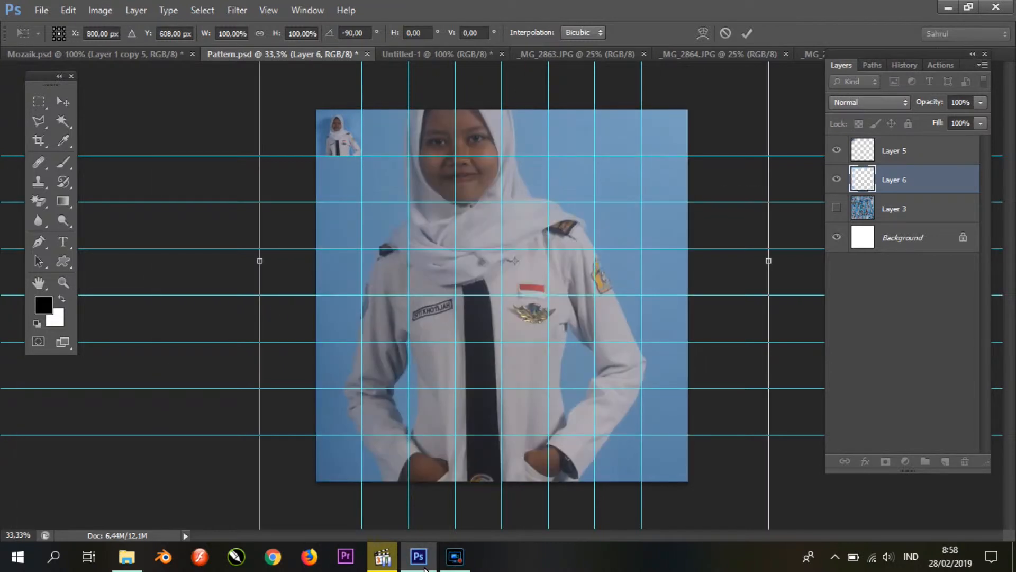
Step: Scale the upright photo down and place it over the second cell of the top row
{"action": "left_click_drag", "start_coordinate": [617, 122], "coordinate": [559, 362]}
{"action": "left_click_drag", "start_coordinate": [710, 118], "coordinate": [468, 481]}
{"action": "left_click_drag", "start_coordinate": [419, 505], "coordinate": [633, 119]}
{"action": "left_click_drag", "start_coordinate": [682, 94], "coordinate": [492, 383]}
{"action": "left_click_drag", "start_coordinate": [456, 410], "coordinate": [401, 116]}
{"action": "left_click_drag", "start_coordinate": [437, 202], "coordinate": [421, 178]}
{"action": "left_click_drag", "start_coordinate": [397, 145], "coordinate": [394, 145]}
{"action": "key", "text": "Return"}
Step: Crop the second photo to its grid cell by copying the selected cell to a new layer and deleting the larger layer
{"action": "key", "text": "m"}
{"action": "mouse_move", "coordinate": [362, 109]}
{"action": "left_mouse_down"}
{"action": "mouse_move", "coordinate": [409, 138]}
{"action": "mouse_move", "coordinate": [409, 156]}
{"action": "left_mouse_up"}
{"action": "key", "text": "ctrl+j"}
{"action": "left_click", "coordinate": [894, 209]}
{"action": "key", "text": "Delete"}
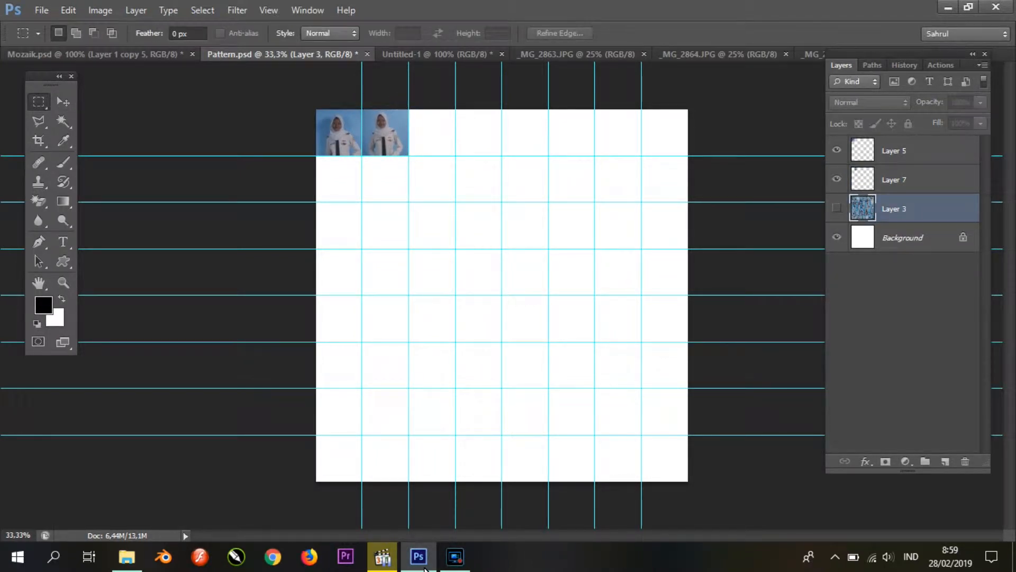
Step: Place the finished collage layer in Mozaik.psd and scale it to about 11% near the portrait's top-left corner
{"action": "key", "text": "ctrl+shift+bracketright"}
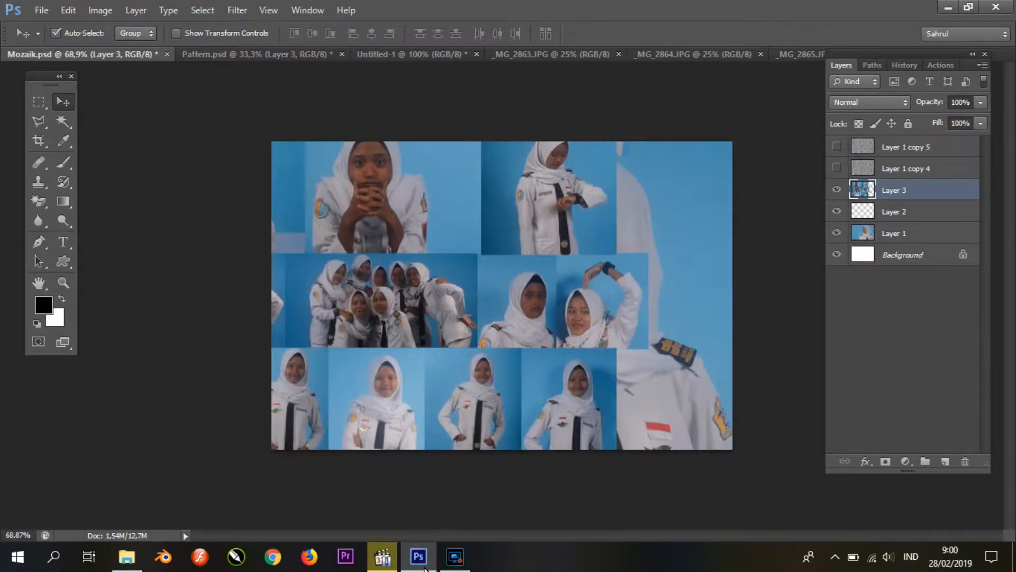
{"action": "scroll", "coordinate": [502, 295], "scroll_direction": "down", "scroll_amount": 9}
{"action": "key", "text": "ctrl+t"}
{"action": "left_click_drag", "start_coordinate": [586, 408], "coordinate": [328, 159]}
{"action": "left_click_drag", "start_coordinate": [280, 153], "coordinate": [492, 360]}
{"action": "scroll", "coordinate": [491, 360], "scroll_direction": "up", "scroll_amount": 5}
{"action": "left_click_drag", "start_coordinate": [561, 410], "coordinate": [413, 257]}
{"action": "scroll", "coordinate": [414, 257], "scroll_direction": "up", "scroll_amount": 4}
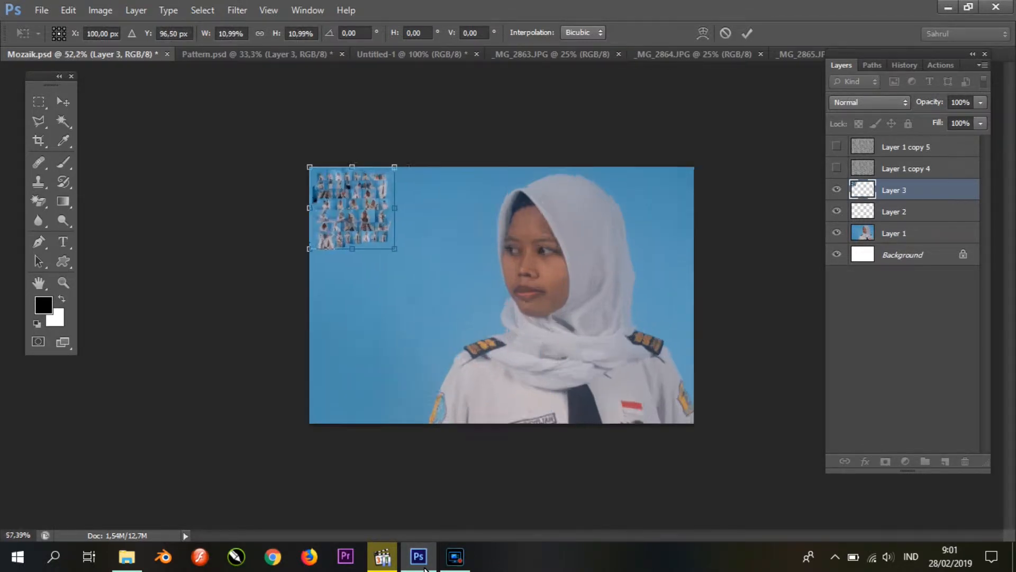
Step: Nudge the scaled collage to X 84 px, Y 84.5 px in the portrait's top-left corner and apply the transform
{"action": "key", "text": "alt+space"}
{"action": "key", "text": "Escape"}
{"action": "key", "text": "Up"}
{"action": "key", "text": "Up"}
{"action": "key", "text": "Up"}
{"action": "key", "text": "Up"}
{"action": "key", "text": "Up"}
{"action": "key", "text": "Up"}
{"action": "key", "text": "Up"}
{"action": "key", "text": "Up"}
{"action": "key", "text": "Up"}
{"action": "key", "text": "Up"}
{"action": "key", "text": "Up"}
{"action": "key", "text": "Up"}
{"action": "key", "text": "Up"}
{"action": "key", "text": "Down"}
{"action": "key", "text": "Down"}
{"action": "key", "text": "Down"}
{"action": "key", "text": "Down"}
{"action": "key", "text": "Down"}
{"action": "key", "text": "Left"}
{"action": "key", "text": "Left"}
{"action": "key", "text": "Left"}
{"action": "key", "text": "Left"}
{"action": "key", "text": "Left"}
{"action": "key", "text": "Left"}
{"action": "key", "text": "Left"}
{"action": "key", "text": "Left"}
{"action": "key", "text": "Left"}
{"action": "key", "text": "Left"}
{"action": "key", "text": "Left"}
{"action": "key", "text": "Left"}
{"action": "key", "text": "Left"}
{"action": "key", "text": "Left"}
{"action": "key", "text": "Left"}
{"action": "key", "text": "Left"}
{"action": "key", "text": "Left"}
{"action": "key", "text": "Left"}
{"action": "key", "text": "Left"}
{"action": "key", "text": "Left"}
{"action": "key", "text": "Right"}
{"action": "key", "text": "Right"}
{"action": "key", "text": "Right"}
{"action": "key", "text": "Right"}
{"action": "key", "text": "Right"}
{"action": "key", "text": "Right"}
{"action": "key", "text": "Down"}
{"action": "key", "text": "Down"}
{"action": "key", "text": "Down"}
{"action": "key", "text": "Down"}
{"action": "key", "text": "Right"}
{"action": "key", "text": "Right"}
{"action": "key", "text": "Right"}
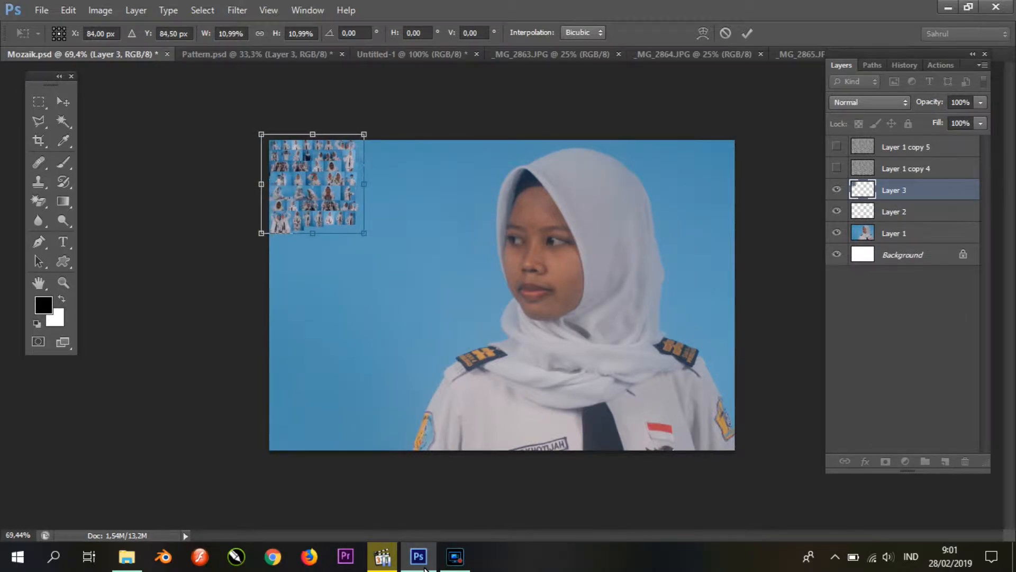
{"action": "key", "text": "Return"}
Step: Trim the collage's edges by copying a rectangular selection to a new layer and deleting the original collage layer
{"action": "left_click_drag", "start_coordinate": [322, 197], "coordinate": [411, 197]}
{"action": "key", "text": "ctrl+z"}
{"action": "key", "text": "m"}
{"action": "left_click_drag", "start_coordinate": [270, 141], "coordinate": [357, 224]}
{"action": "key", "text": "ctrl+j"}
{"action": "left_click", "coordinate": [895, 212]}
{"action": "key", "text": "Delete"}
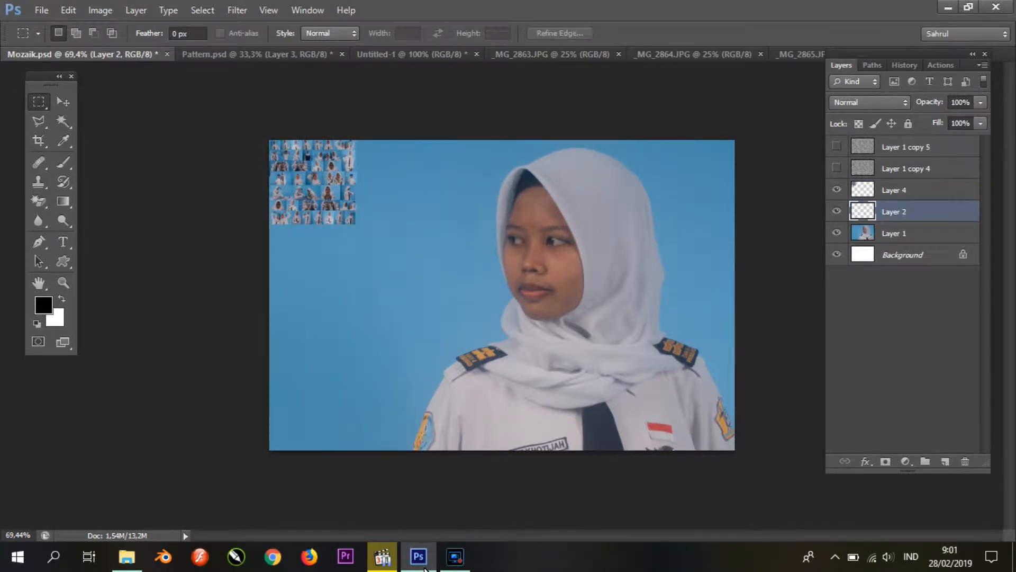
Step: Duplicate the collage tile across the full width of the portrait and merge the tiles into one row layer
{"action": "key", "text": "v"}
{"action": "left_click_drag", "start_coordinate": [296, 174], "coordinate": [384, 174]}
{"action": "left_click_drag", "start_coordinate": [393, 173], "coordinate": [557, 173]}
{"action": "left_click_drag", "start_coordinate": [560, 174], "coordinate": [735, 173]}
{"action": "left_click", "coordinate": [895, 320], "text": "shift"}
{"action": "key", "text": "ctrl+e"}
Step: Duplicate the tile row downward until it covers the portrait, and merge all rows into one layer
{"action": "left_click_drag", "start_coordinate": [500, 195], "coordinate": [500, 286]}
{"action": "left_click_drag", "start_coordinate": [500, 259], "coordinate": [500, 254]}
{"action": "left_click_drag", "start_coordinate": [500, 253], "coordinate": [488, 408]}
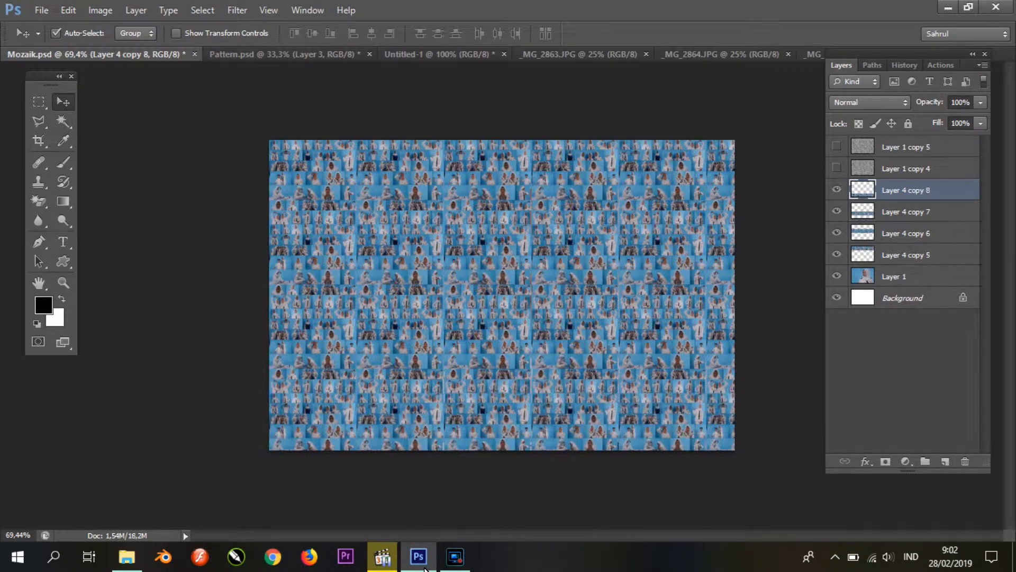
{"action": "left_click", "coordinate": [900, 254], "text": "shift"}
{"action": "key", "text": "ctrl+e"}
Step: Desaturate the merged mosaic layer and set its blend mode to Overlay
{"action": "left_click", "coordinate": [100, 10]}
{"action": "mouse_move", "coordinate": [122, 46]}
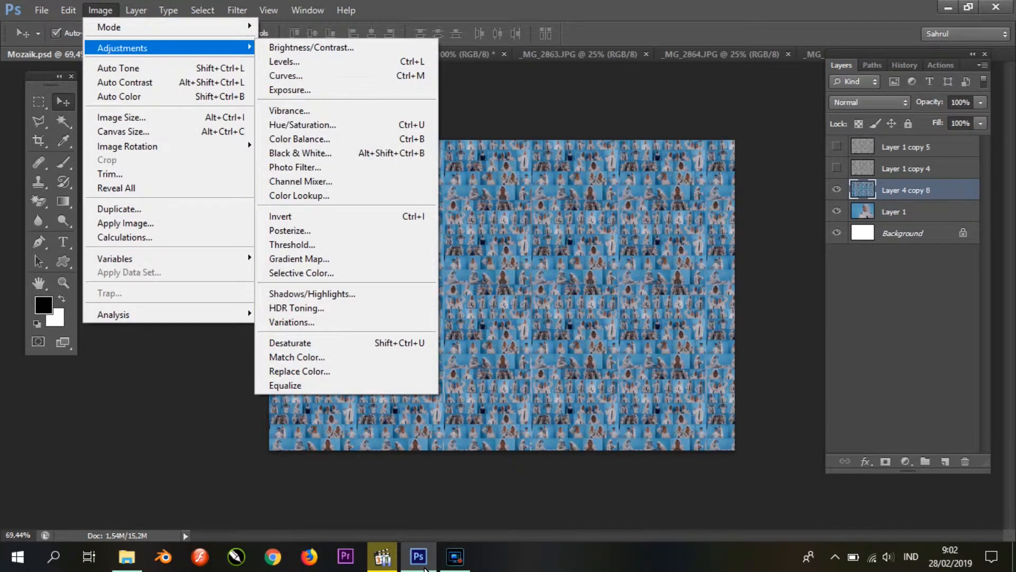
{"action": "left_click", "coordinate": [286, 342]}
{"action": "left_click", "coordinate": [853, 283]}
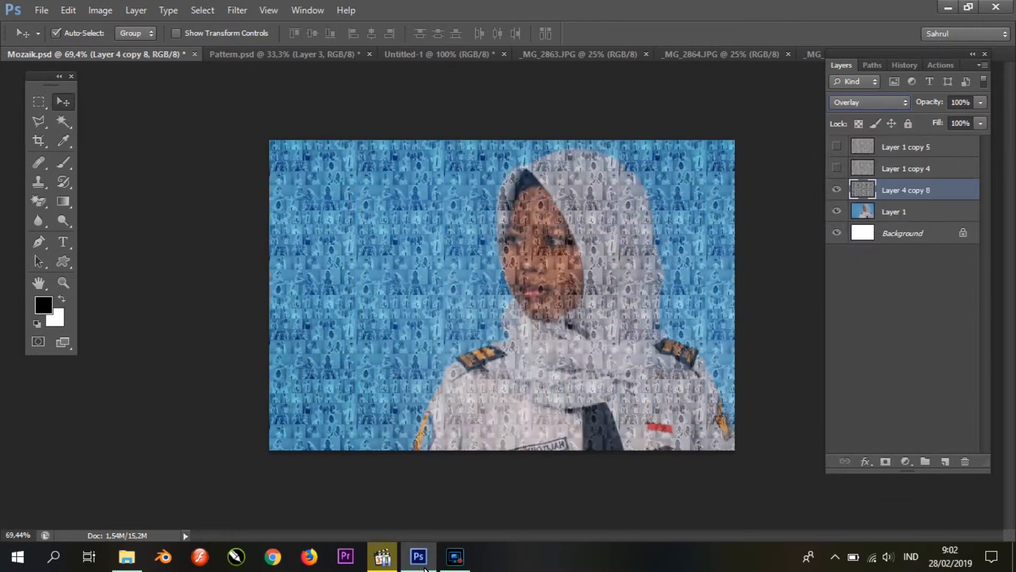
Step: Hide the Layer 4 copy 8 mosaic and show the Soft Light layers Layer 1 copy 4 and Layer 1 copy 5
{"action": "left_click", "coordinate": [905, 169]}
{"action": "left_click", "coordinate": [906, 190]}
{"action": "left_click", "coordinate": [836, 190]}
{"action": "left_click", "coordinate": [837, 168]}
{"action": "left_click", "coordinate": [905, 168]}
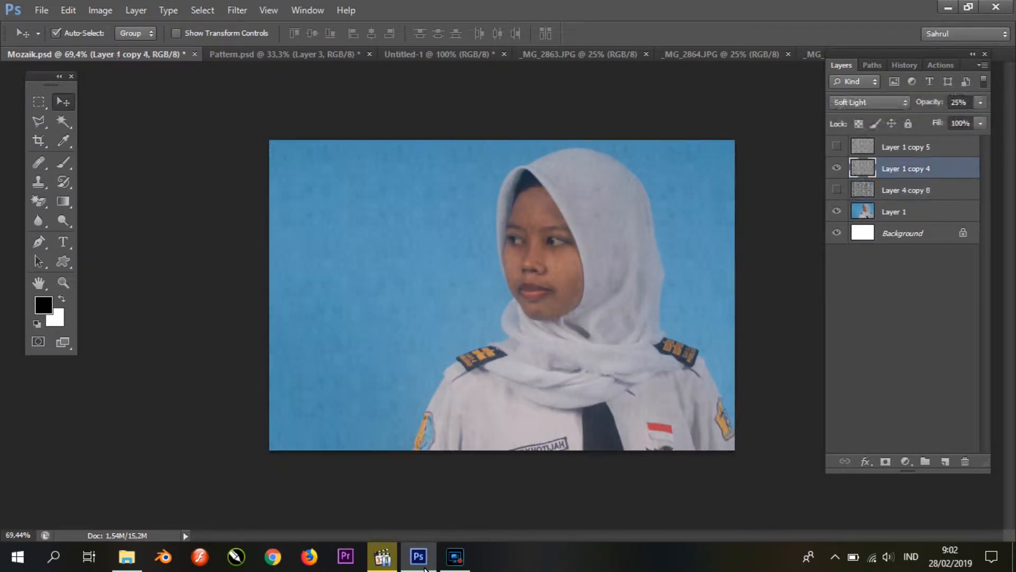
{"action": "left_click", "coordinate": [837, 146]}
{"action": "left_click", "coordinate": [905, 147]}
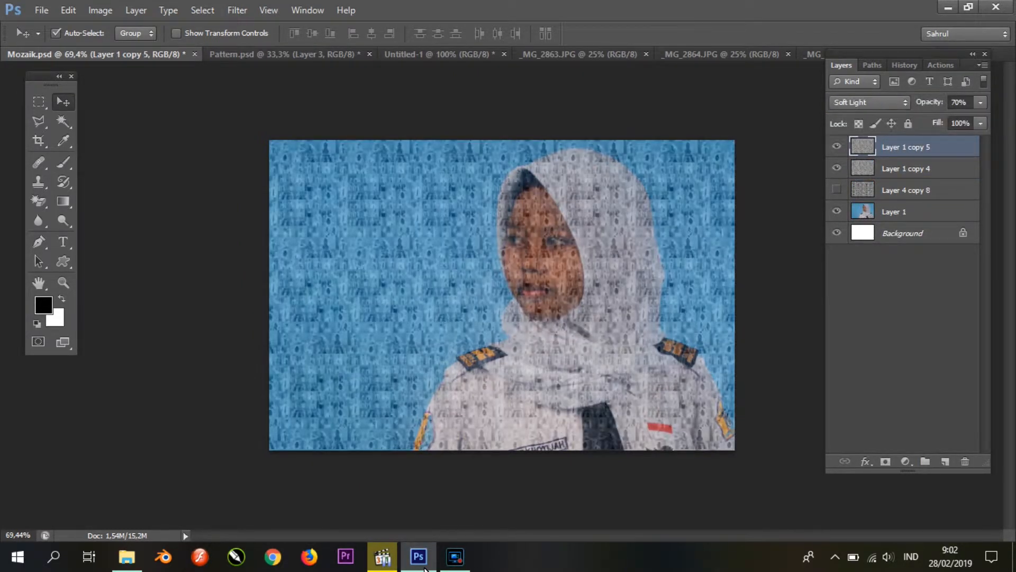
{"action": "left_click", "coordinate": [905, 168]}
{"action": "left_click", "coordinate": [837, 190]}
{"action": "left_click", "coordinate": [836, 190]}
Step: Set the Pen tool to Path mode and leave no layer selected
{"action": "left_click", "coordinate": [906, 212]}
{"action": "key", "text": "l"}
{"action": "key", "text": "p"}
{"action": "left_click", "coordinate": [75, 33]}
{"action": "left_click", "coordinate": [68, 62]}
{"action": "left_click", "coordinate": [904, 318]}
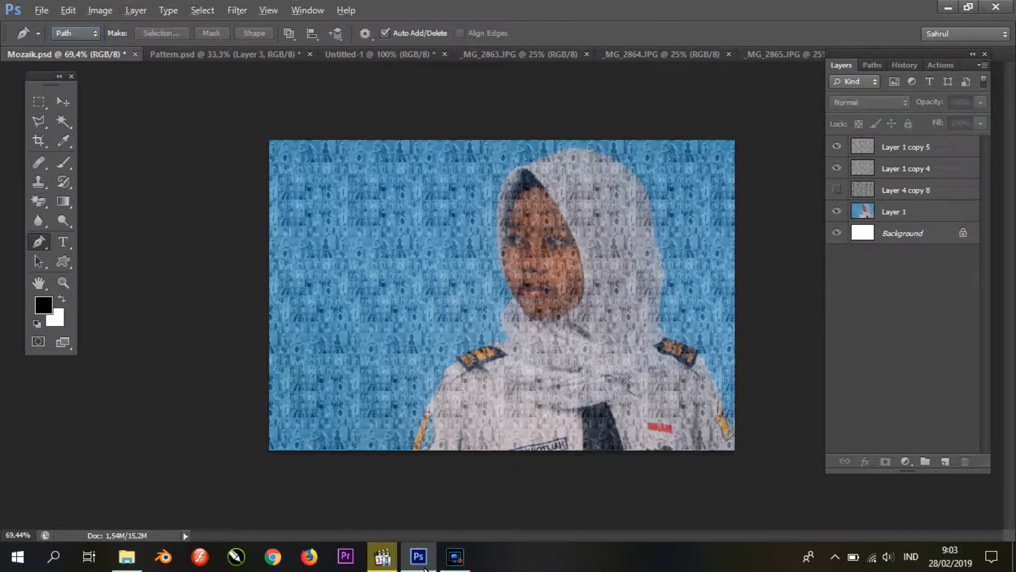
Step: Trace the whole face along the edge of the hijab with a closed path
{"action": "key", "text": "ctrl+plus"}
{"action": "key", "text": "ctrl+plus"}
{"action": "key", "text": "ctrl+plus"}
{"action": "key", "text": "ctrl+minus"}
{"action": "left_click_drag", "start_coordinate": [582, 238], "coordinate": [425, 359]}
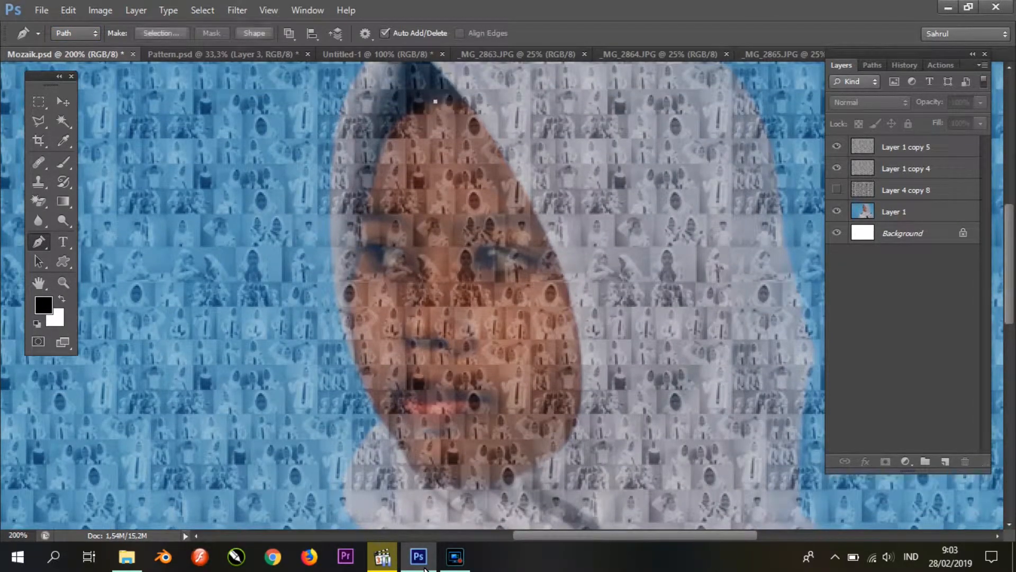
{"action": "scroll", "coordinate": [352, 278], "scroll_direction": "down", "scroll_amount": 2}
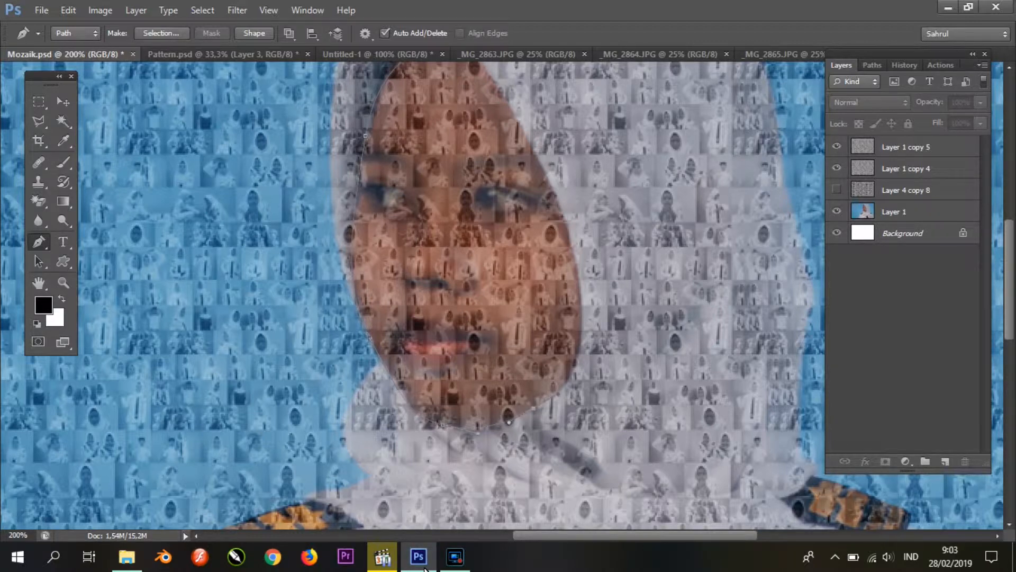
{"action": "scroll", "coordinate": [413, 296], "scroll_direction": "up", "scroll_amount": 3}
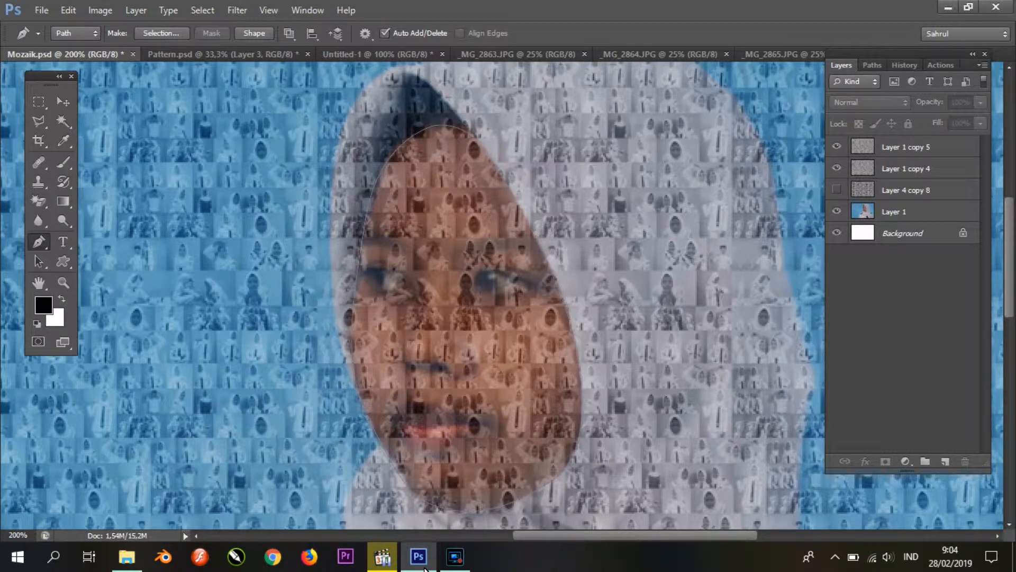
Step: Convert the face path to a selection with 0 px feather and copy that area of Layer 1 copy 4 to a new layer
{"action": "right_click", "coordinate": [514, 239]}
{"action": "left_click", "coordinate": [573, 308]}
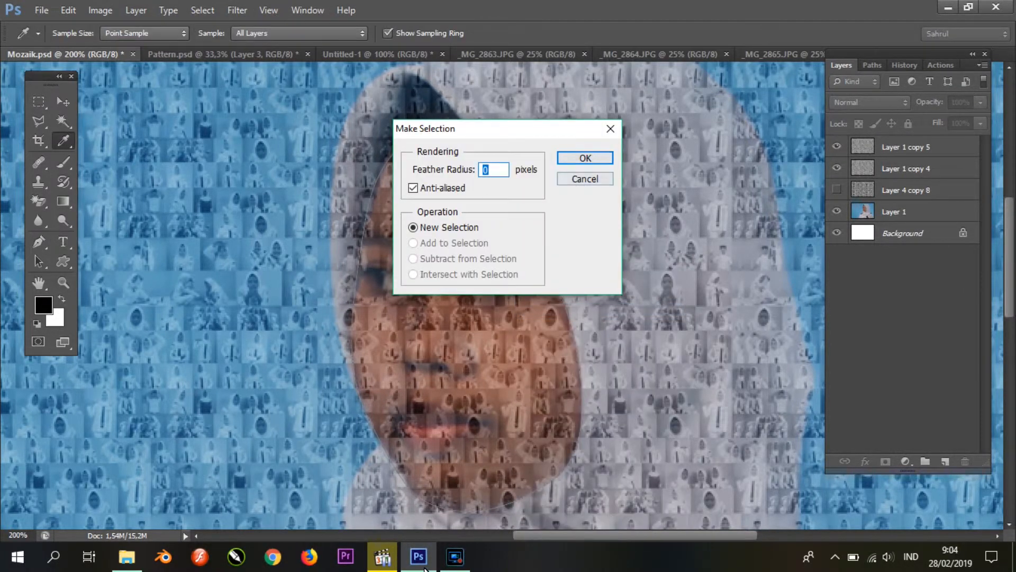
{"action": "left_click", "coordinate": [583, 157]}
{"action": "left_click", "coordinate": [905, 168]}
{"action": "key", "text": "ctrl+j"}
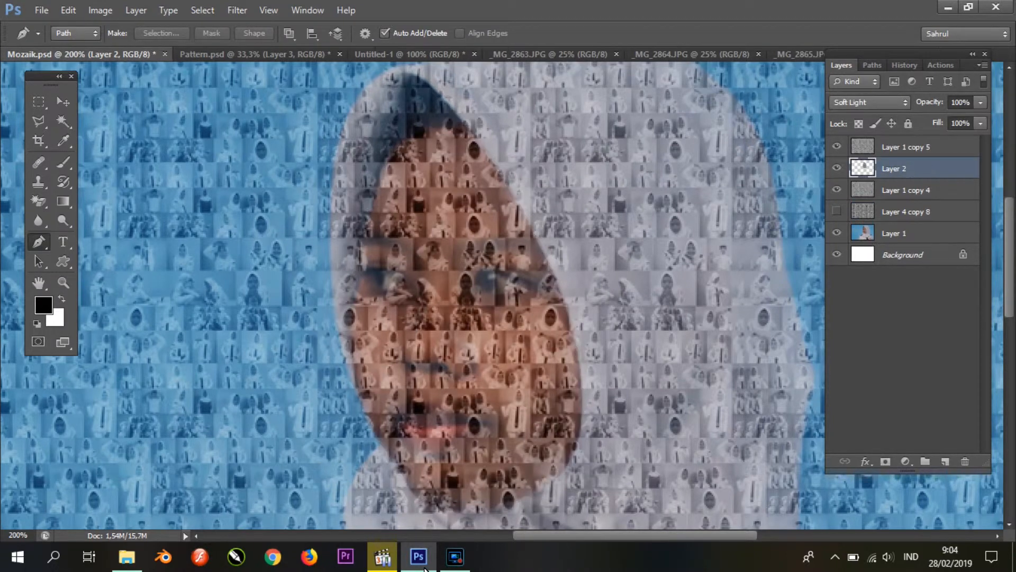
Step: Trace the dark inner hijab area above the forehead and copy that area of Layer 1 copy 4 to a new layer
{"action": "scroll", "coordinate": [460, 112], "scroll_direction": "up", "scroll_amount": 5}
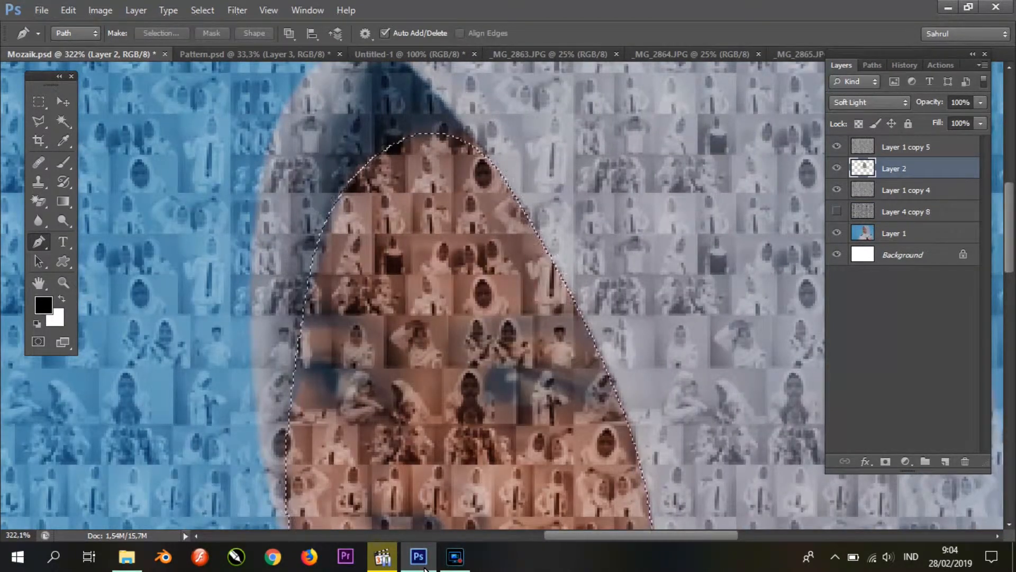
{"action": "left_click", "coordinate": [480, 145]}
{"action": "scroll", "coordinate": [480, 146], "scroll_direction": "up", "scroll_amount": 1}
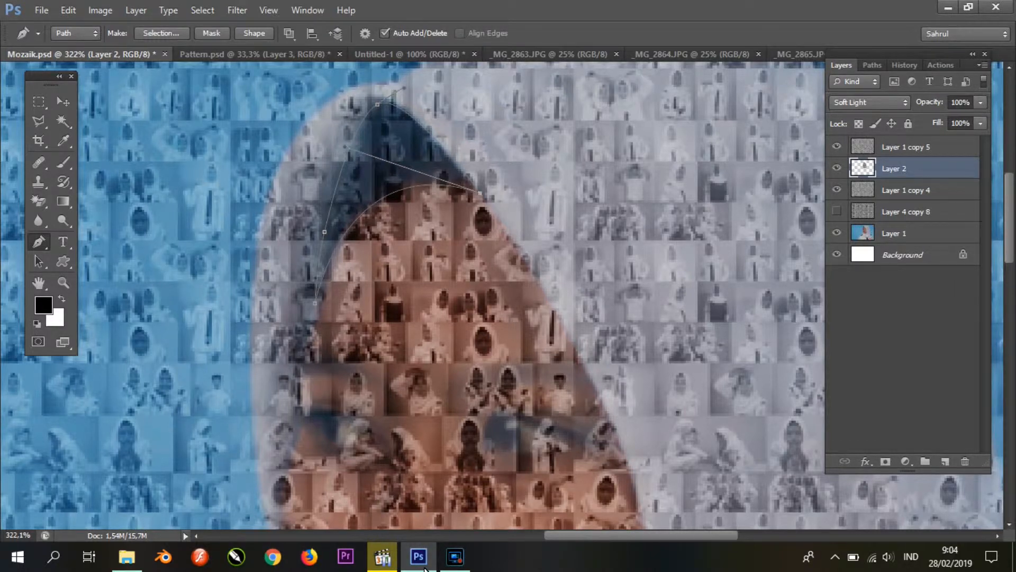
{"action": "right_click", "coordinate": [432, 160]}
{"action": "left_click", "coordinate": [466, 228]}
{"action": "key", "text": "Return"}
{"action": "left_click", "coordinate": [905, 190]}
{"action": "key", "text": "ctrl+j"}
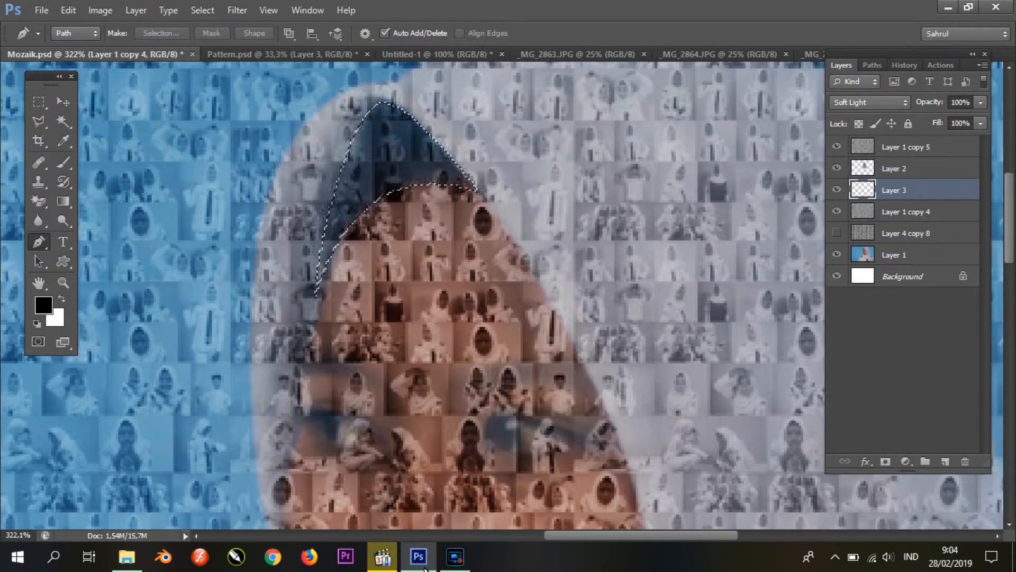
Step: Trace the iris of the eye on the portrait's right side and copy that area of Layer 1 copy 4 to a new layer
{"action": "scroll", "coordinate": [450, 286], "scroll_direction": "down", "scroll_amount": 5}
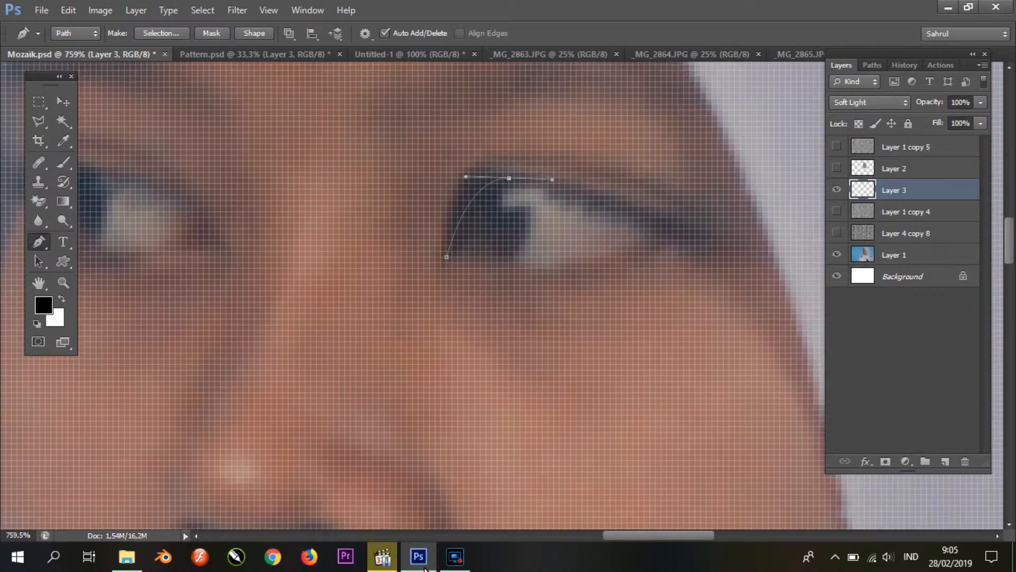
{"action": "right_click", "coordinate": [503, 220]}
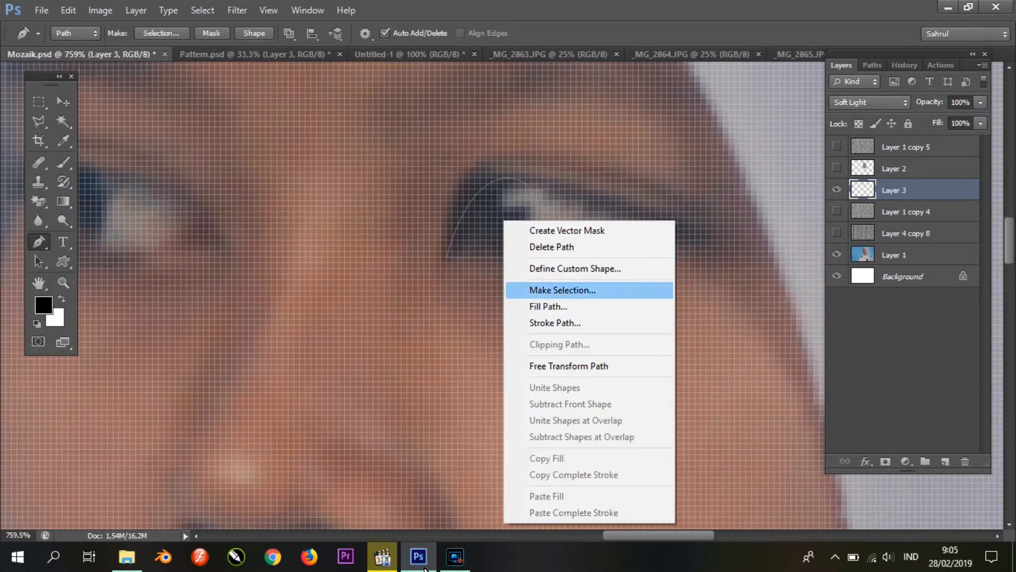
{"action": "left_click", "coordinate": [562, 289]}
{"action": "key", "text": "Return"}
{"action": "left_click", "coordinate": [906, 211]}
{"action": "key", "text": "ctrl+j"}
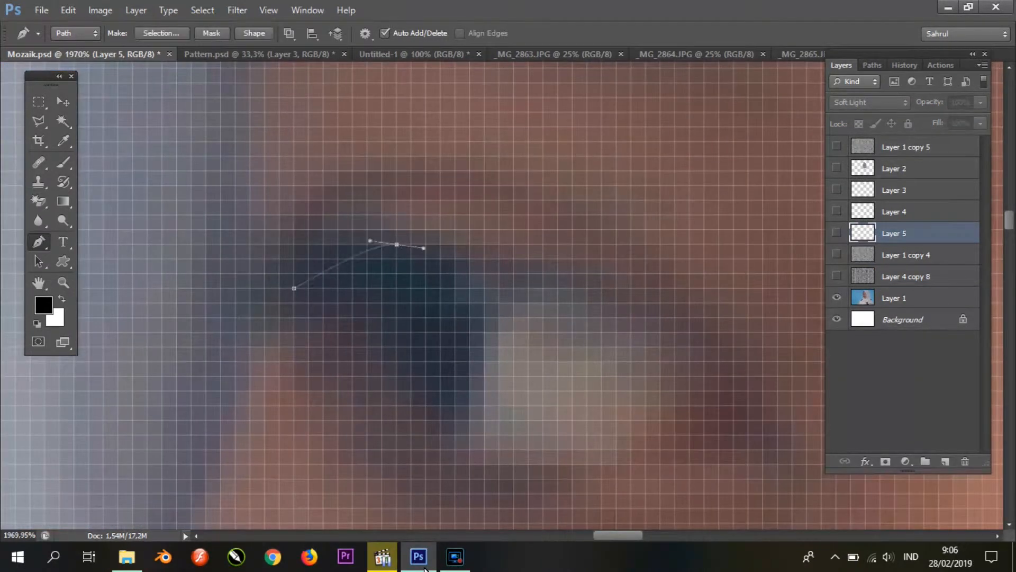
Step: Trace the iris and the white of the eye on the portrait's left side and copy each mosaic area to its own layer
{"action": "key", "text": "Return"}
{"action": "key", "text": "ctrl+j"}
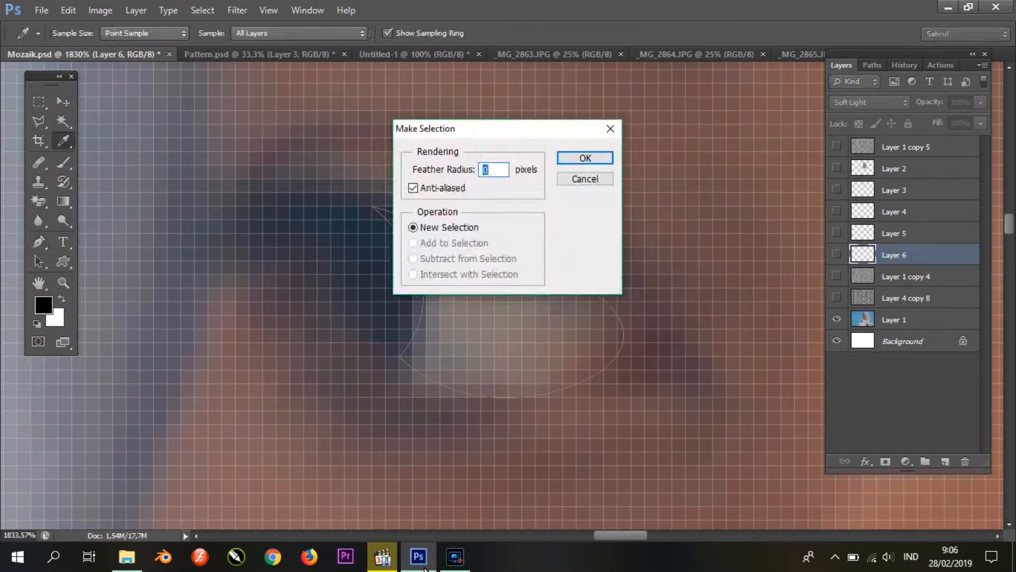
{"action": "key", "text": "Return"}
{"action": "key", "text": "ctrl+j"}
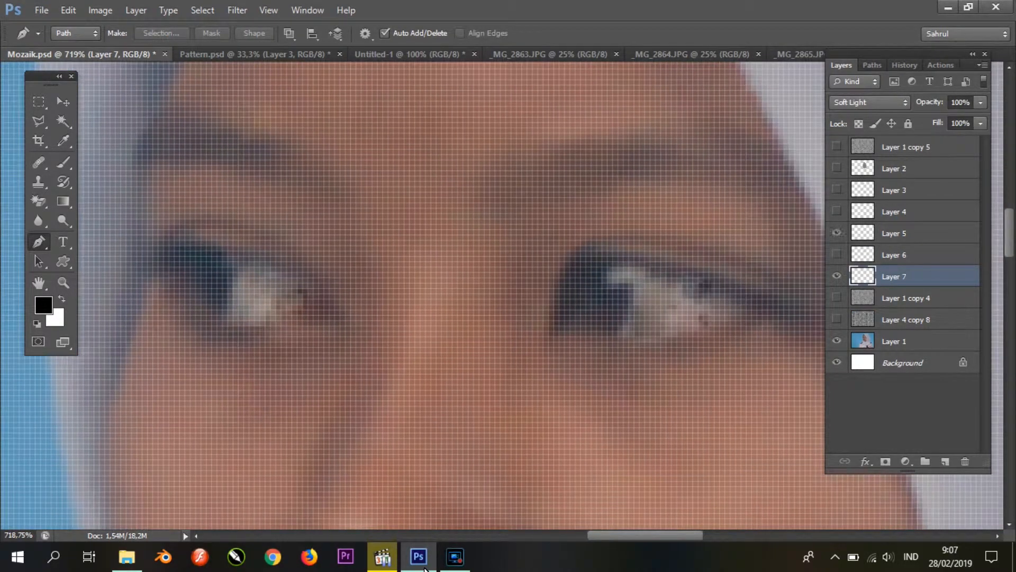
Step: Merge the eye-white layers, Layer 5 and Layer 7, and brighten the merged layer's midtones with Levels
{"action": "left_click", "coordinate": [894, 234], "text": "shift"}
{"action": "left_click", "coordinate": [894, 234]}
{"action": "left_click", "coordinate": [895, 276], "text": "ctrl"}
{"action": "key", "text": "ctrl+e"}
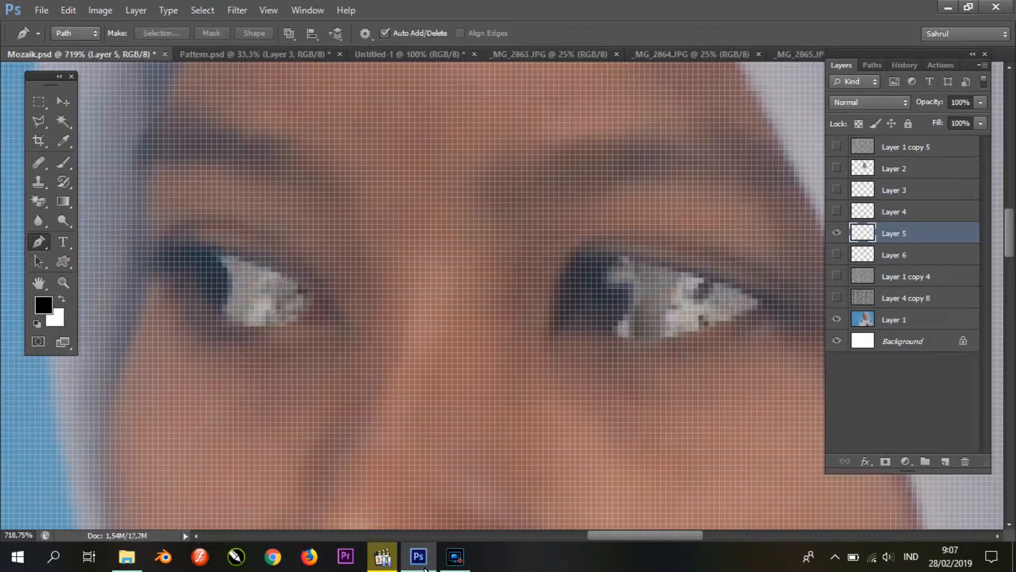
{"action": "left_click", "coordinate": [837, 233]}
{"action": "key", "text": "ctrl+l"}
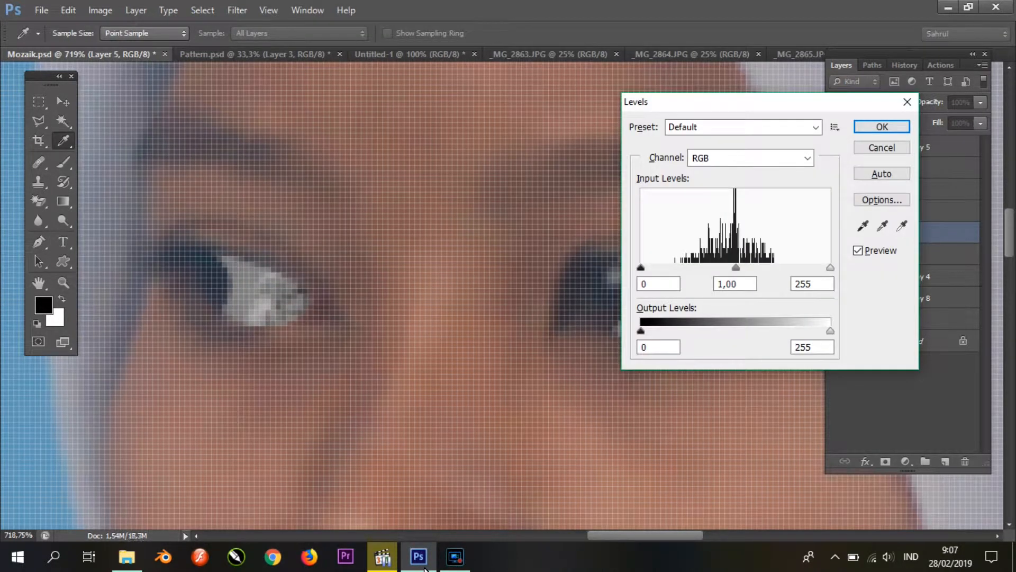
{"action": "left_click_drag", "start_coordinate": [737, 268], "coordinate": [699, 268]}
{"action": "left_click", "coordinate": [882, 127]}
Step: Merge the iris layers, Layer 4 and Layer 6, and darken the merged layer with Levels at midtone 0.39
{"action": "left_click", "coordinate": [836, 254]}
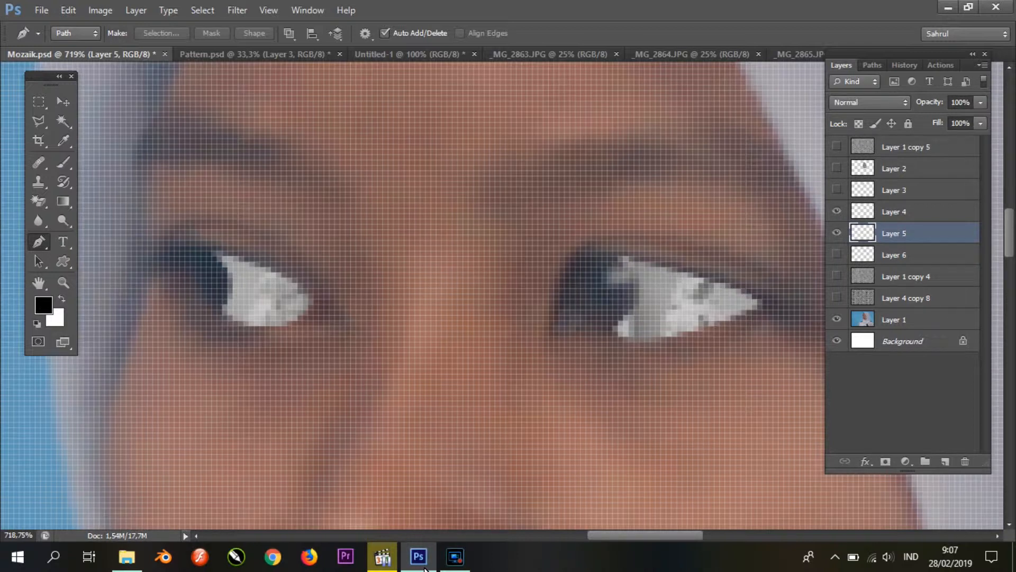
{"action": "left_click", "coordinate": [837, 254]}
{"action": "left_click", "coordinate": [900, 254], "text": "ctrl"}
{"action": "left_click", "coordinate": [900, 254], "text": "ctrl"}
{"action": "left_click", "coordinate": [899, 212]}
{"action": "left_click", "coordinate": [899, 254], "text": "ctrl"}
{"action": "key", "text": "ctrl+e"}
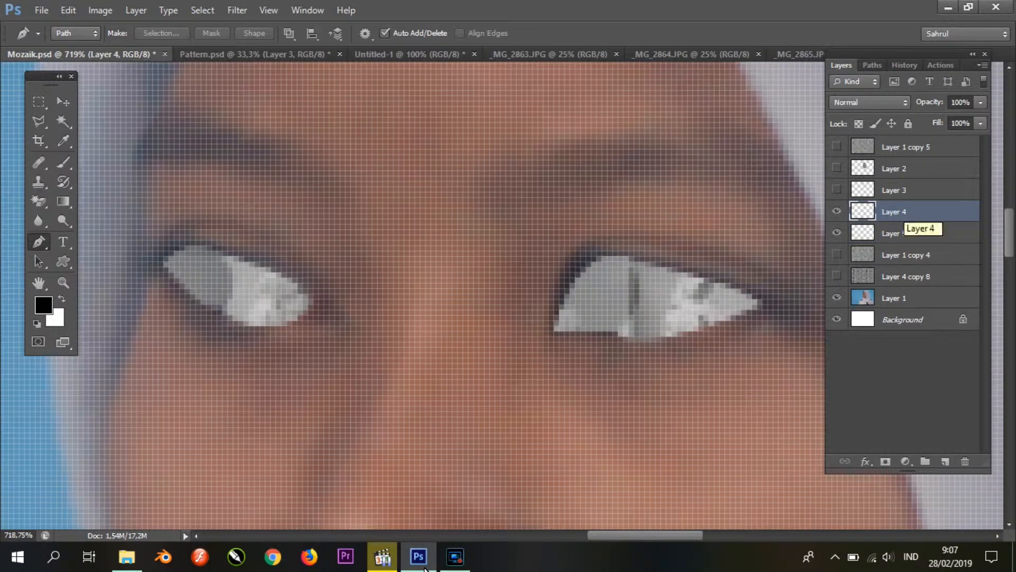
{"action": "key", "text": "ctrl+l"}
{"action": "left_click_drag", "start_coordinate": [736, 267], "coordinate": [785, 267]}
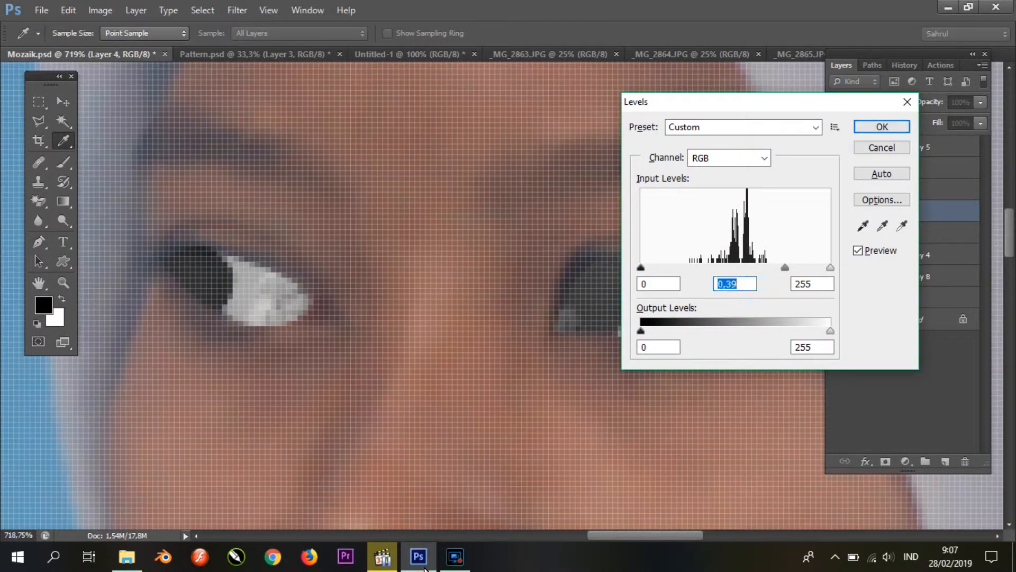
{"action": "left_click", "coordinate": [882, 127]}
Step: Show Layer 2 and Layer 3, checking the cut-out pieces with the portrait Layer 1 temporarily hidden
{"action": "scroll", "coordinate": [588, 288], "scroll_direction": "down", "scroll_amount": 10}
{"action": "left_click", "coordinate": [836, 298]}
{"action": "left_click", "coordinate": [836, 298]}
{"action": "left_click", "coordinate": [837, 169]}
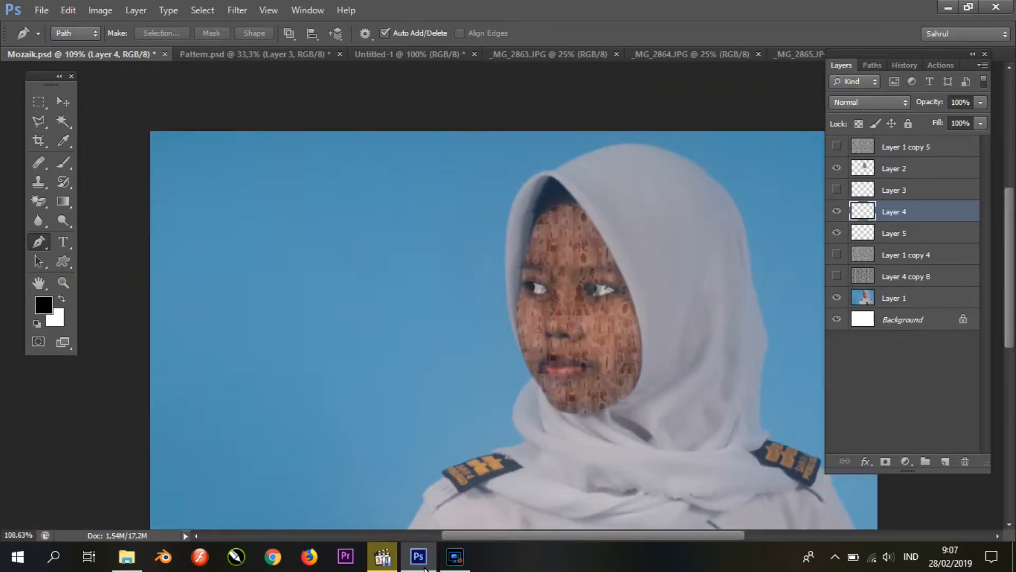
{"action": "left_click", "coordinate": [837, 298]}
{"action": "left_click", "coordinate": [900, 168]}
{"action": "left_click", "coordinate": [900, 190]}
{"action": "left_click", "coordinate": [900, 168]}
{"action": "left_click", "coordinate": [900, 190]}
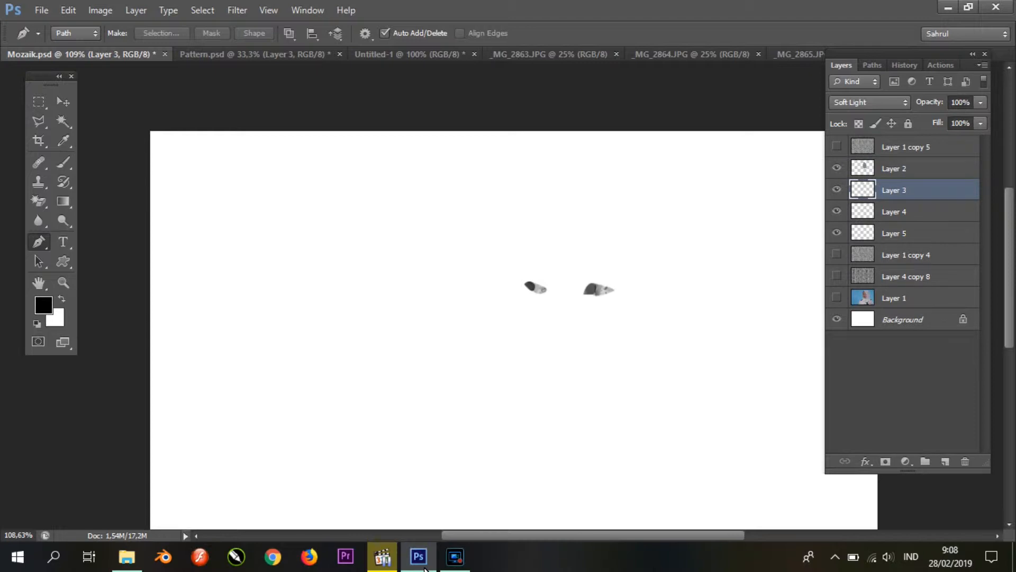
{"action": "left_click", "coordinate": [836, 298]}
Step: Set the blend mode of Layer 2 and Layer 3 to Normal
{"action": "left_click", "coordinate": [900, 169]}
{"action": "left_click", "coordinate": [870, 103]}
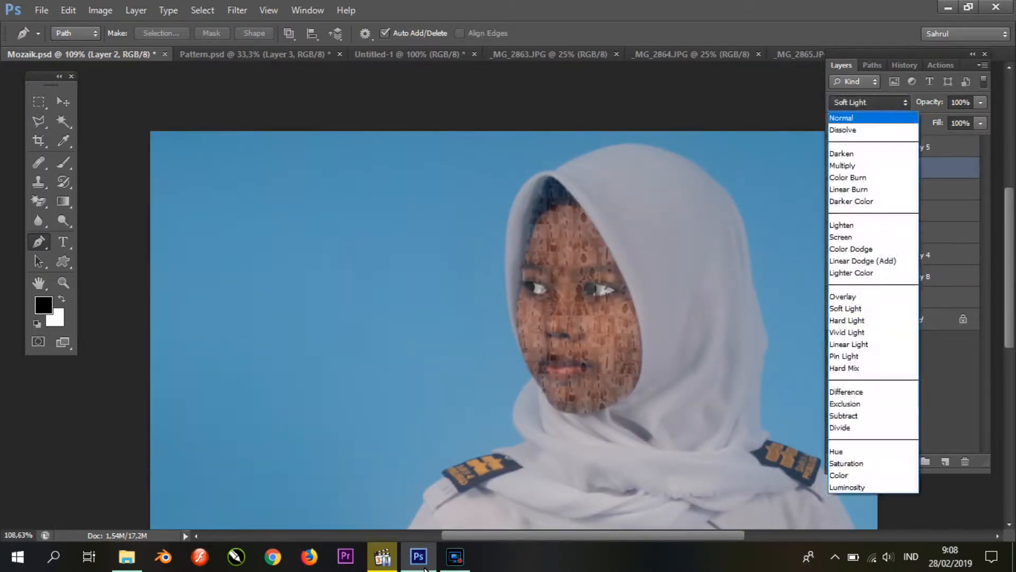
{"action": "left_click", "coordinate": [852, 117]}
{"action": "left_click", "coordinate": [899, 190]}
{"action": "left_click", "coordinate": [869, 103]}
{"action": "left_click", "coordinate": [852, 117]}
Step: Reorder the layers so that Layer 3 and Layer 2 lie beneath the eye layers, Layer 4 and Layer 5
{"action": "left_click", "coordinate": [900, 211]}
{"action": "mouse_move", "coordinate": [900, 168]}
{"action": "left_mouse_down"}
{"action": "mouse_move", "coordinate": [900, 243]}
{"action": "mouse_move", "coordinate": [900, 212]}
{"action": "mouse_move", "coordinate": [900, 222]}
{"action": "left_mouse_up"}
{"action": "left_click", "coordinate": [900, 190]}
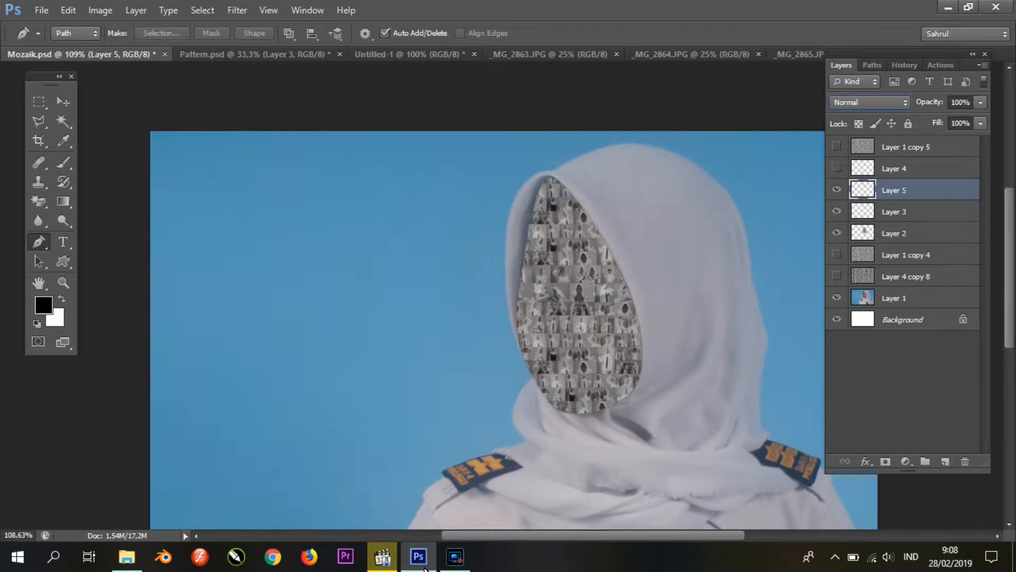
Step: Darken the inner hijab piece on Layer 3 with Levels at midtone 0.38
{"action": "left_click", "coordinate": [900, 212]}
{"action": "key", "text": "ctrl+l"}
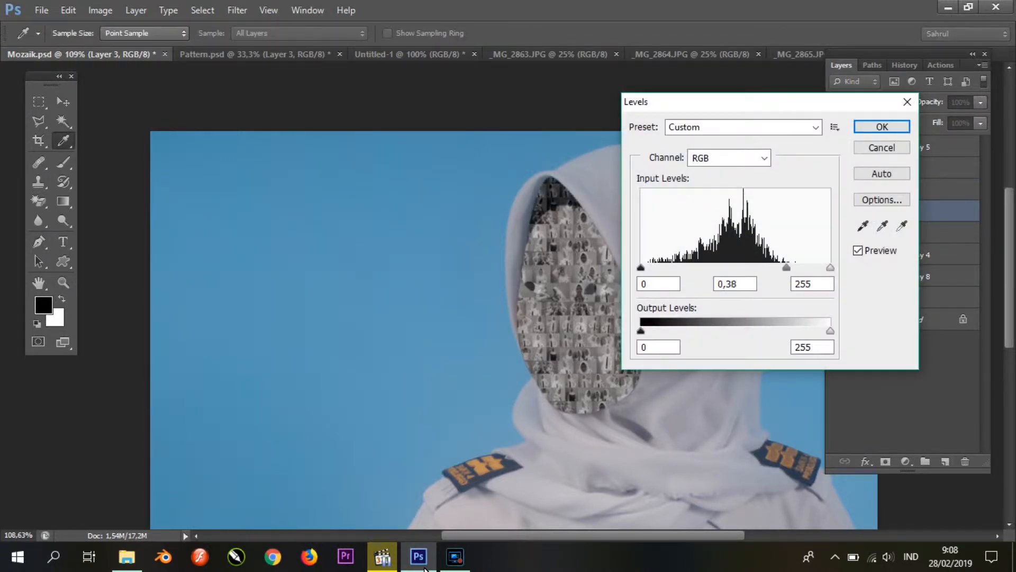
{"action": "key", "text": "Return"}
{"action": "key", "text": "p"}
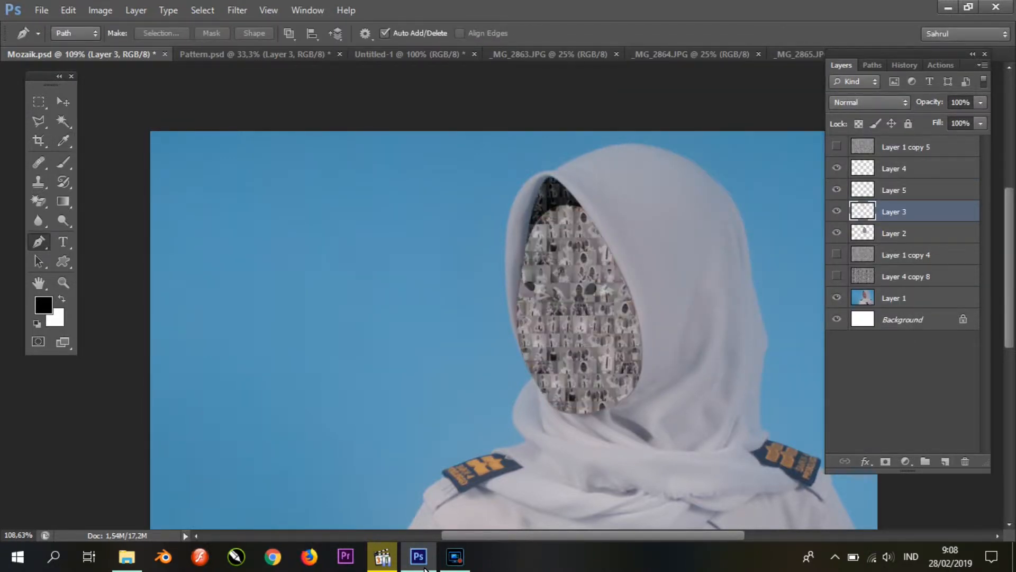
Step: Hide the face mosaic Layer 2 and move the iris Layer 4 below Layer 5
{"action": "left_click", "coordinate": [836, 233]}
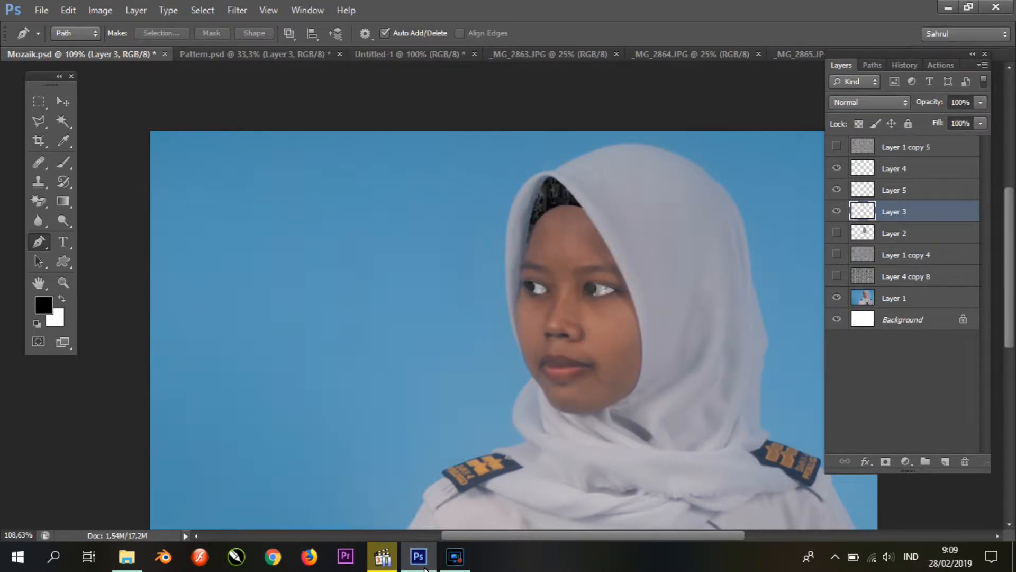
{"action": "left_click_drag", "start_coordinate": [900, 168], "coordinate": [900, 199]}
{"action": "left_click", "coordinate": [900, 168]}
Step: Trace the larger nostril, copy that area of Layer 1 copy 4 to a new layer, and place it above Layer 2
{"action": "scroll", "coordinate": [571, 291], "scroll_direction": "up", "scroll_amount": 6}
{"action": "scroll", "coordinate": [506, 281], "scroll_direction": "up", "scroll_amount": 8}
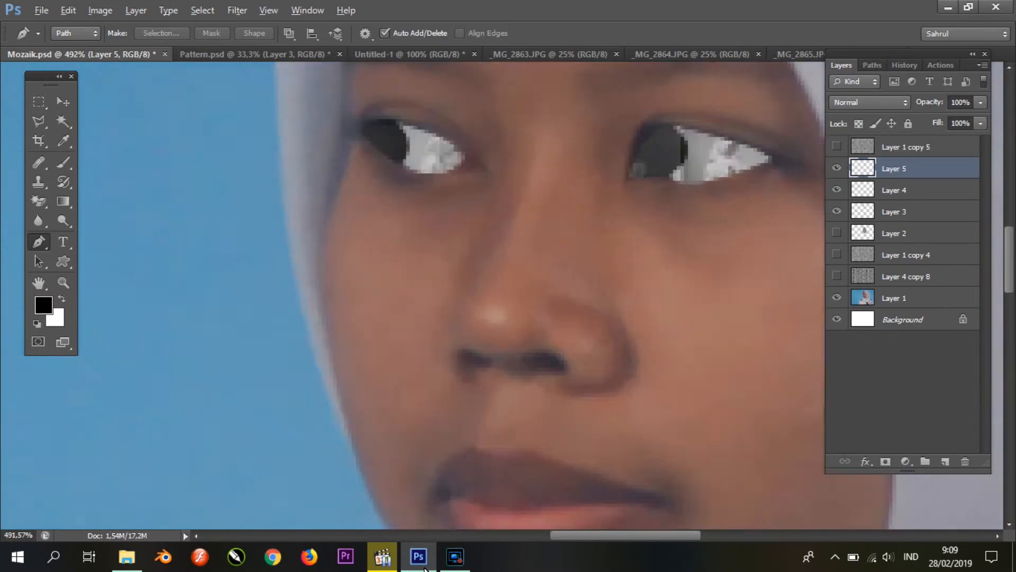
{"action": "right_click", "coordinate": [571, 354]}
{"action": "left_click", "coordinate": [629, 118]}
{"action": "key", "text": "Return"}
{"action": "left_click", "coordinate": [906, 255]}
{"action": "key", "text": "ctrl+j"}
{"action": "key", "text": "ctrl+bracketright"}
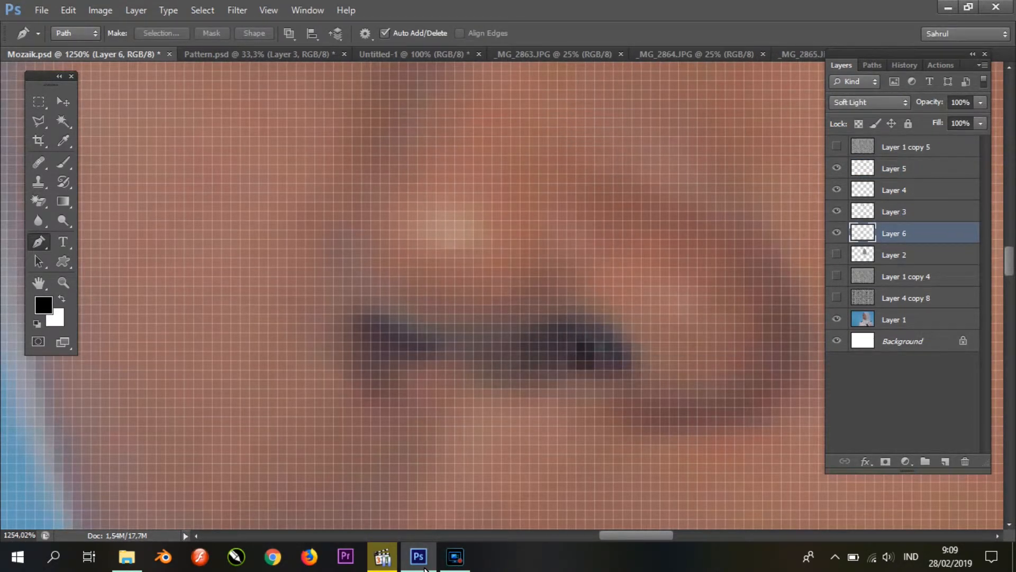
Step: Trace the smaller nostril and copy that area of Layer 1 copy 4 to a new layer above Layer 2
{"action": "left_click", "coordinate": [436, 342]}
{"action": "right_click", "coordinate": [396, 346]}
{"action": "left_click", "coordinate": [453, 111]}
{"action": "key", "text": "Return"}
{"action": "left_click", "coordinate": [906, 276]}
{"action": "left_click_drag", "start_coordinate": [899, 249], "coordinate": [900, 245]}
Step: Merge the two nostril layers, Layer 6 and Layer 7, and darken the merged layer's midtones with Levels
{"action": "left_click", "coordinate": [900, 233], "text": "ctrl"}
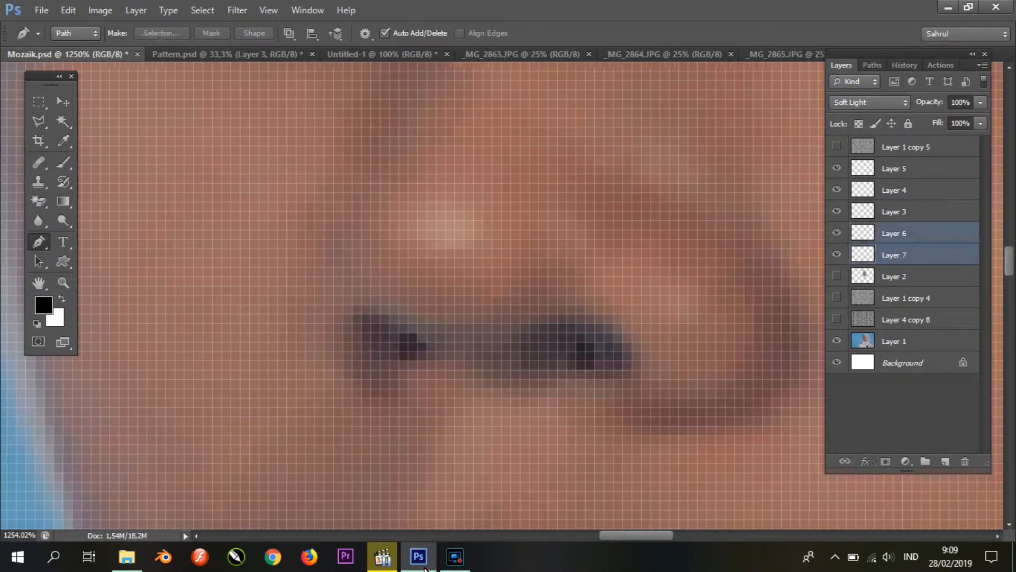
{"action": "key", "text": "ctrl+e"}
{"action": "key", "text": "ctrl+l"}
{"action": "left_click_drag", "start_coordinate": [736, 268], "coordinate": [779, 268]}
{"action": "left_click", "coordinate": [883, 126]}
{"action": "scroll", "coordinate": [474, 338], "scroll_direction": "down", "scroll_amount": 11}
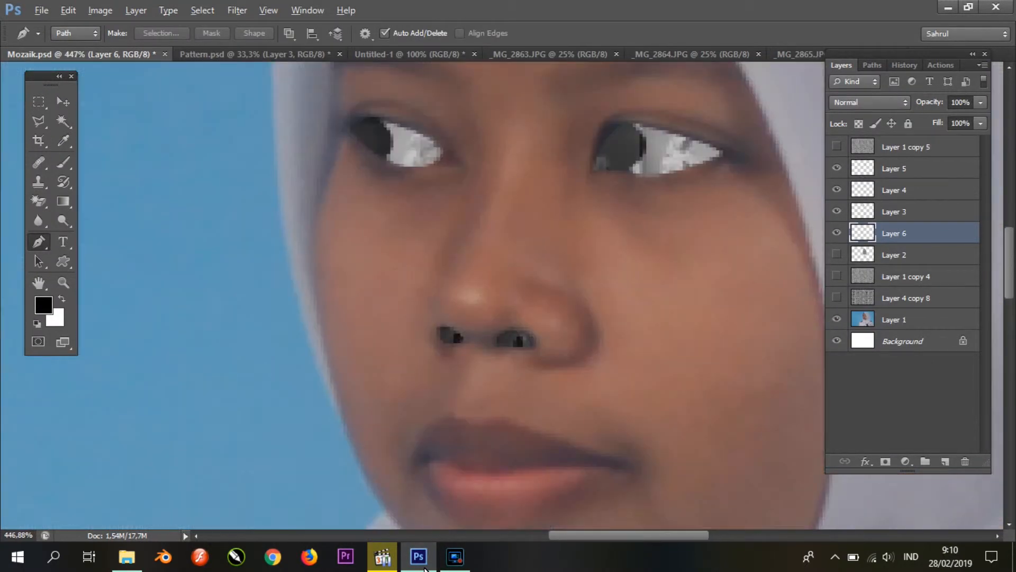
Step: Trace the upper lip, copy that area of Layer 1 copy 4 to a new layer, and place it above Layer 2
{"action": "scroll", "coordinate": [529, 381], "scroll_direction": "down", "scroll_amount": 3}
{"action": "scroll", "coordinate": [551, 391], "scroll_direction": "up", "scroll_amount": 10}
{"action": "left_click", "coordinate": [153, 328]}
{"action": "left_click_drag", "start_coordinate": [229, 193], "coordinate": [269, 182]}
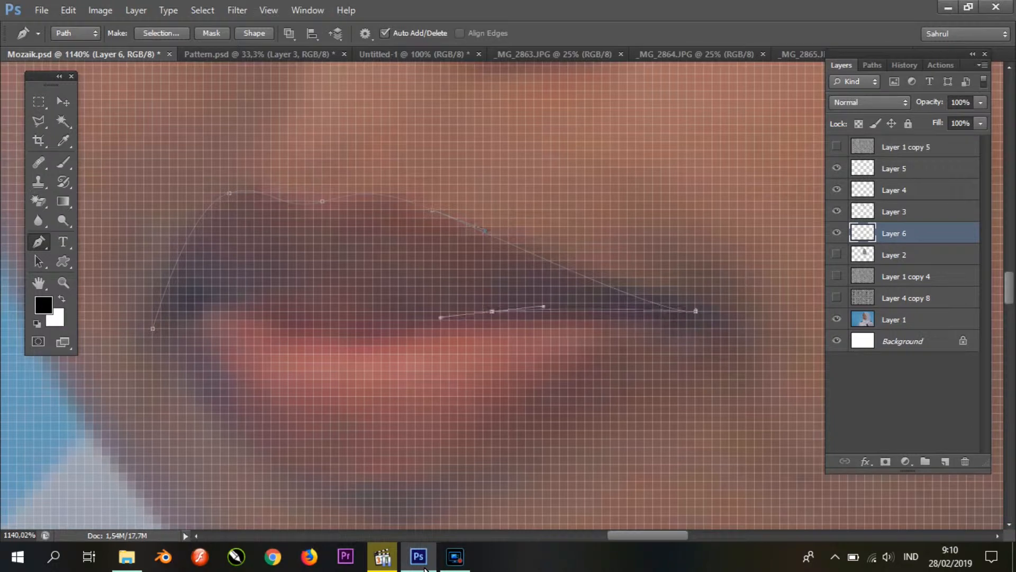
{"action": "right_click", "coordinate": [380, 264]}
{"action": "left_click", "coordinate": [424, 308]}
{"action": "key", "text": "Return"}
{"action": "left_click", "coordinate": [906, 276]}
{"action": "key", "text": "ctrl+j"}
{"action": "key", "text": "ctrl+]"}
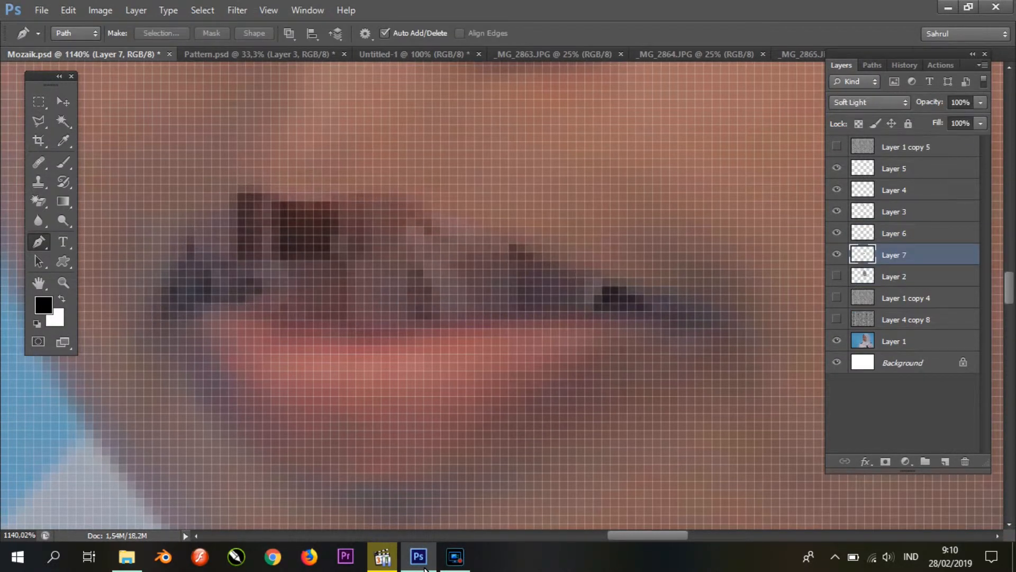
Step: Set the upper lip layer's blend mode to Normal and darken its midtones with Levels
{"action": "left_click", "coordinate": [870, 103]}
{"action": "left_click", "coordinate": [852, 117]}
{"action": "key", "text": "ctrl+l"}
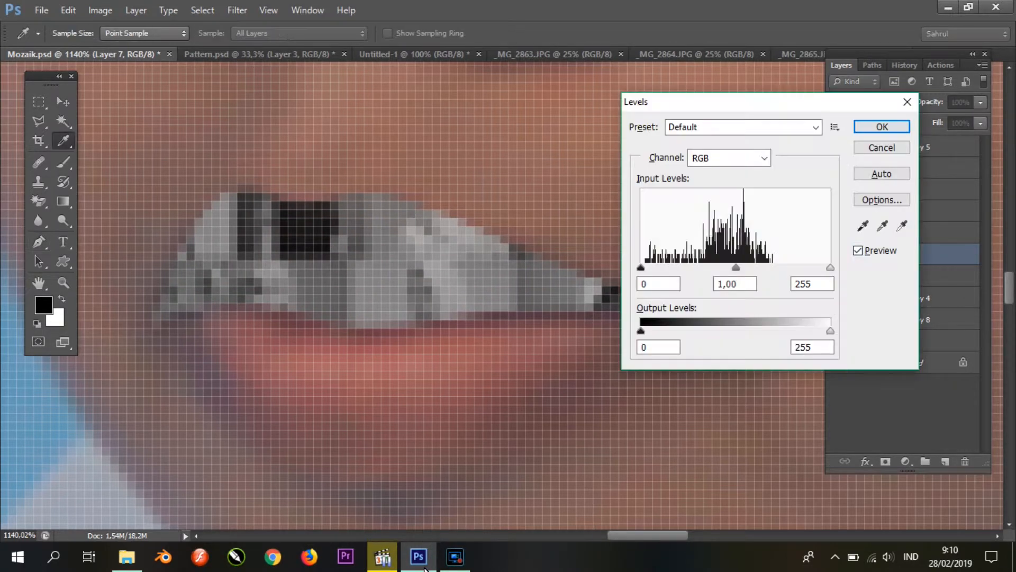
{"action": "left_click_drag", "start_coordinate": [735, 268], "coordinate": [762, 268]}
{"action": "left_click", "coordinate": [882, 126]}
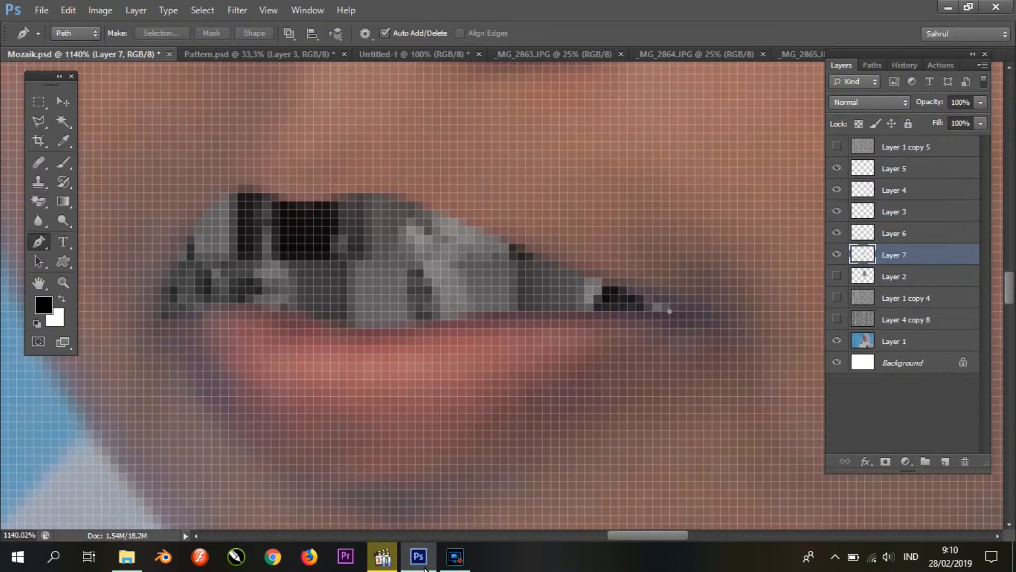
Step: Trace the lower lip, copy that area of Layer 1 copy 4 to a new layer, and place it above Layer 2
{"action": "left_click", "coordinate": [670, 311]}
{"action": "scroll", "coordinate": [669, 312], "scroll_direction": "down", "scroll_amount": 3}
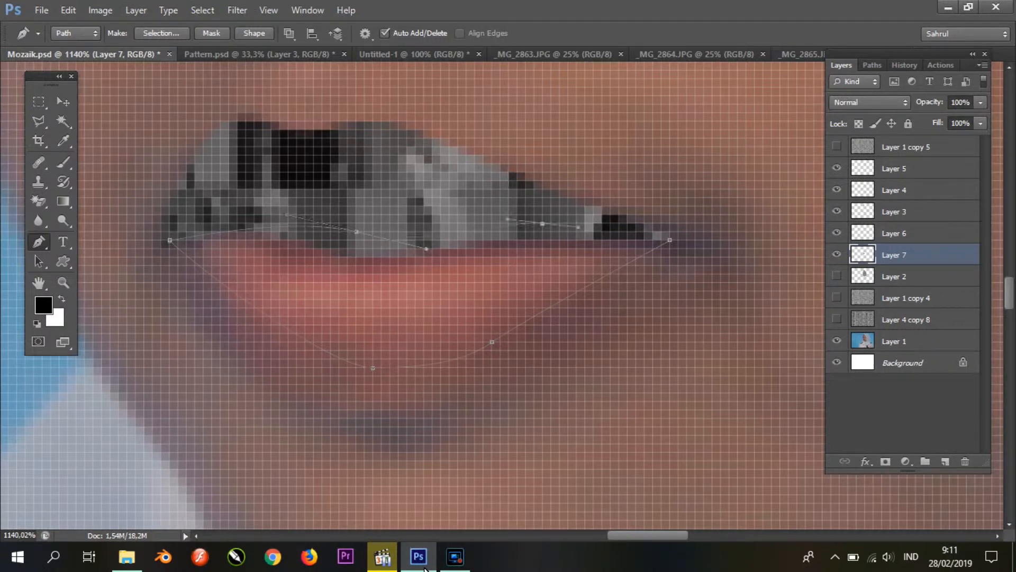
{"action": "right_click", "coordinate": [564, 237]}
{"action": "left_click", "coordinate": [603, 307]}
{"action": "key", "text": "Return"}
{"action": "left_click", "coordinate": [906, 298]}
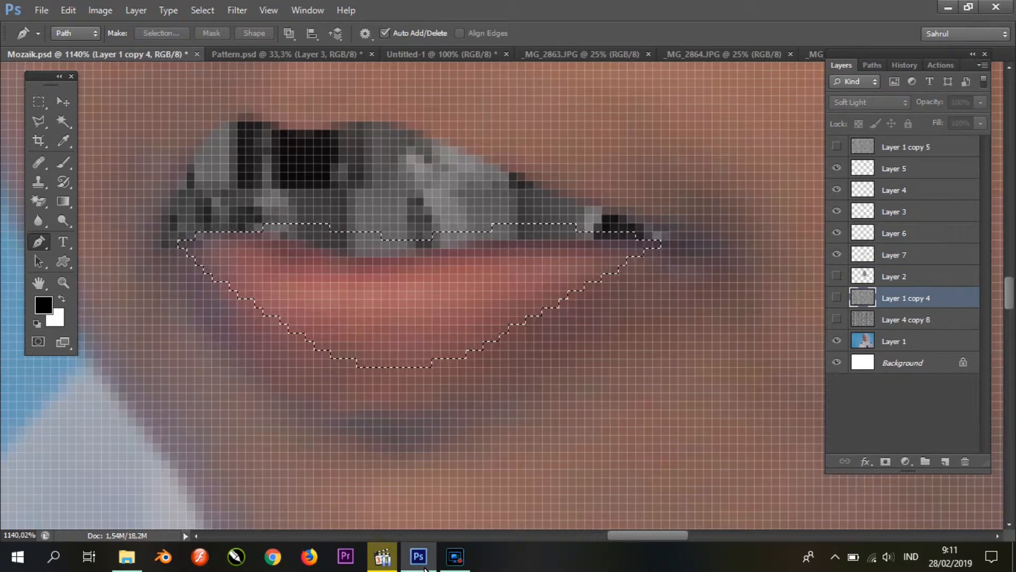
{"action": "key", "text": "ctrl+j"}
{"action": "key", "text": "ctrl+bracketright"}
Step: Brighten the lower lip layer with Levels, setting its midtones to 2,63
{"action": "key", "text": "ctrl+l"}
{"action": "left_click_drag", "start_coordinate": [735, 267], "coordinate": [672, 267]}
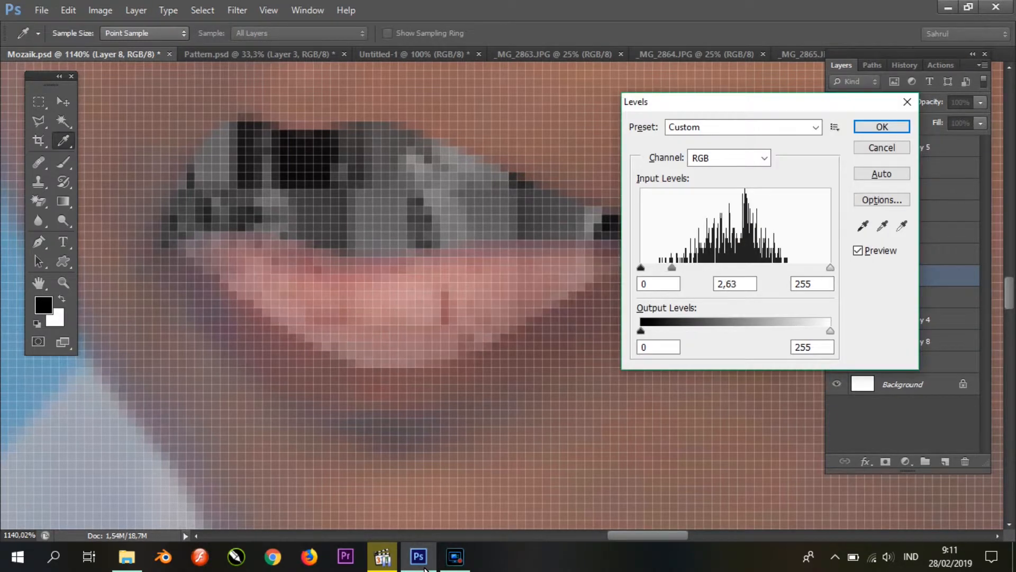
{"action": "left_click", "coordinate": [882, 126]}
Step: Set the lower lip layer's blend mode to Normal and slightly darken its midtones with Levels
{"action": "left_click", "coordinate": [869, 102]}
{"action": "left_click", "coordinate": [847, 115]}
{"action": "key", "text": "ctrl+l"}
{"action": "left_click_drag", "start_coordinate": [735, 268], "coordinate": [758, 267]}
{"action": "left_click", "coordinate": [882, 126]}
{"action": "scroll", "coordinate": [527, 275], "scroll_direction": "down", "scroll_amount": 8}
{"action": "scroll", "coordinate": [503, 307], "scroll_direction": "down", "scroll_amount": 2}
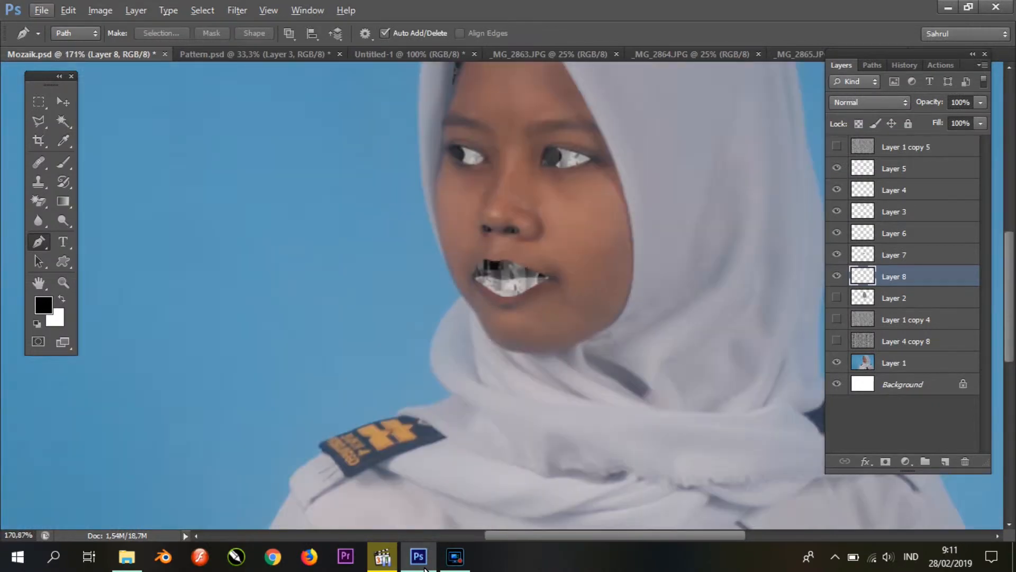
Step: Show the face mosaic on Layer 2, slightly darken its midtones with Levels, and hide the layer again
{"action": "left_click", "coordinate": [837, 298]}
{"action": "left_click", "coordinate": [863, 298]}
{"action": "key", "text": "ctrl+l"}
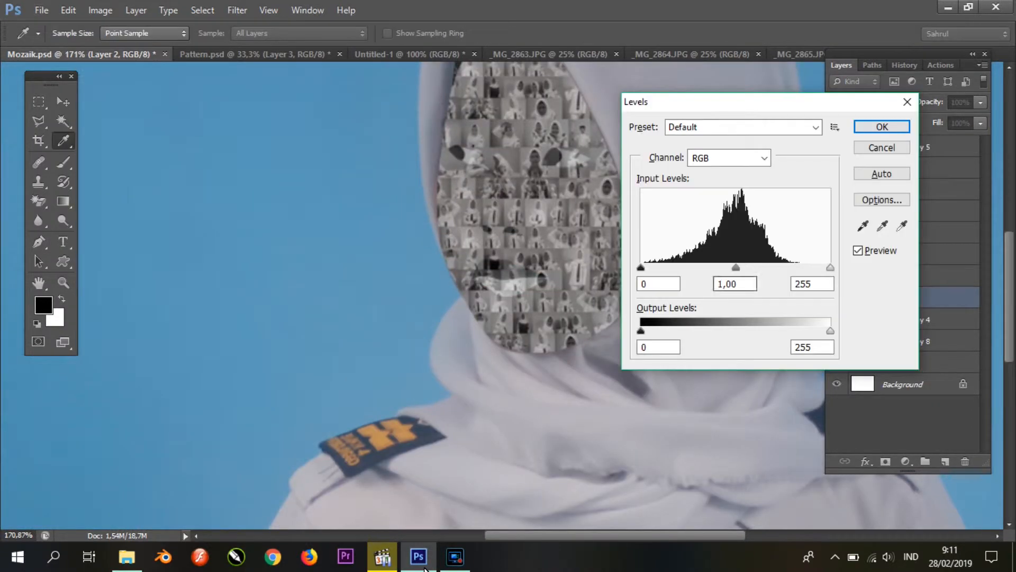
{"action": "left_click_drag", "start_coordinate": [735, 268], "coordinate": [745, 267]}
{"action": "left_click", "coordinate": [882, 126]}
{"action": "left_click", "coordinate": [837, 298]}
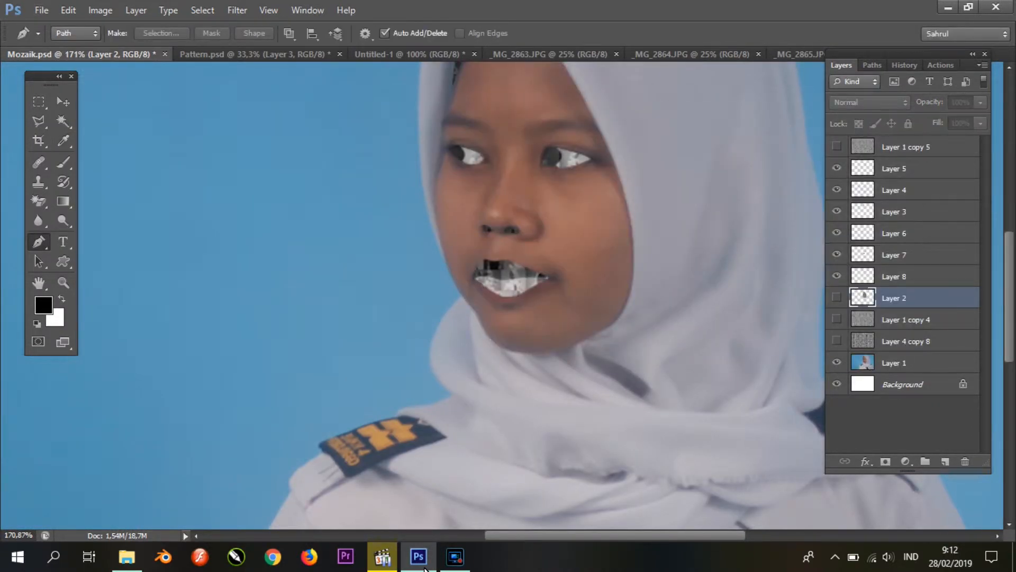
Step: Trace the longer eyebrow beside the hijab's inner edge and copy that area of Layer 1 copy 4 to a new layer
{"action": "scroll", "coordinate": [532, 124], "scroll_direction": "up", "scroll_amount": 1}
{"action": "scroll", "coordinate": [582, 196], "scroll_direction": "down", "scroll_amount": 2}
{"action": "scroll", "coordinate": [583, 238], "scroll_direction": "down", "scroll_amount": 1}
{"action": "scroll", "coordinate": [572, 212], "scroll_direction": "up", "scroll_amount": 1}
{"action": "scroll", "coordinate": [541, 200], "scroll_direction": "up", "scroll_amount": 6}
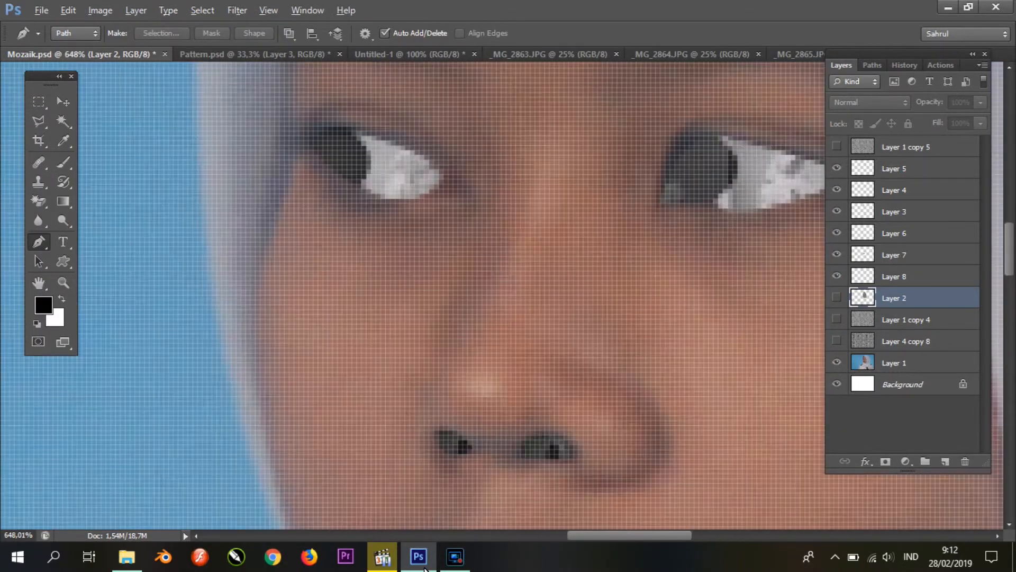
{"action": "scroll", "coordinate": [498, 219], "scroll_direction": "down", "scroll_amount": 4}
{"action": "scroll", "coordinate": [563, 143], "scroll_direction": "up", "scroll_amount": 5}
{"action": "left_click", "coordinate": [487, 228]}
{"action": "left_click_drag", "start_coordinate": [546, 159], "coordinate": [581, 153]}
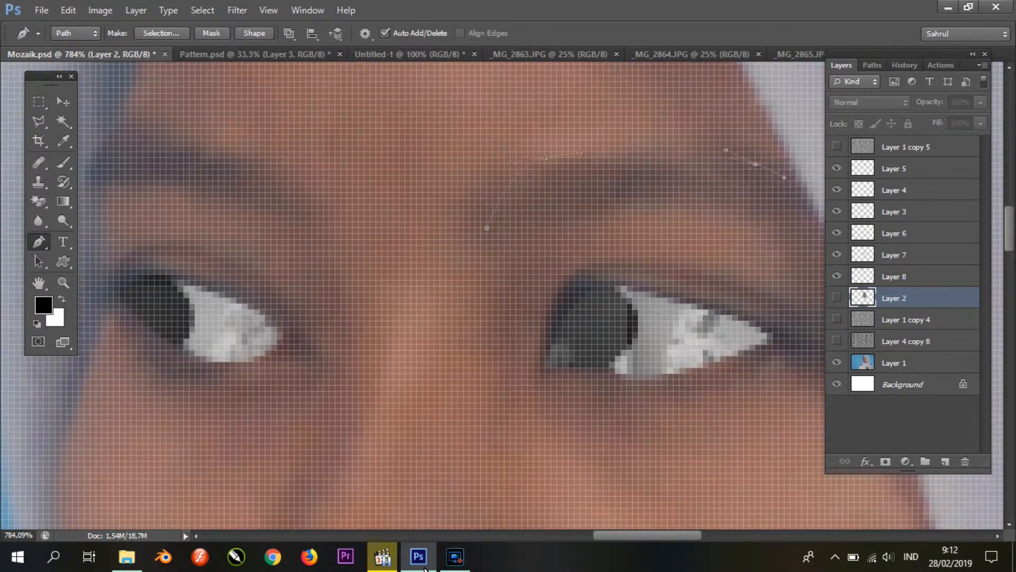
{"action": "right_click", "coordinate": [560, 195]}
{"action": "left_click", "coordinate": [618, 265]}
{"action": "key", "text": "Return"}
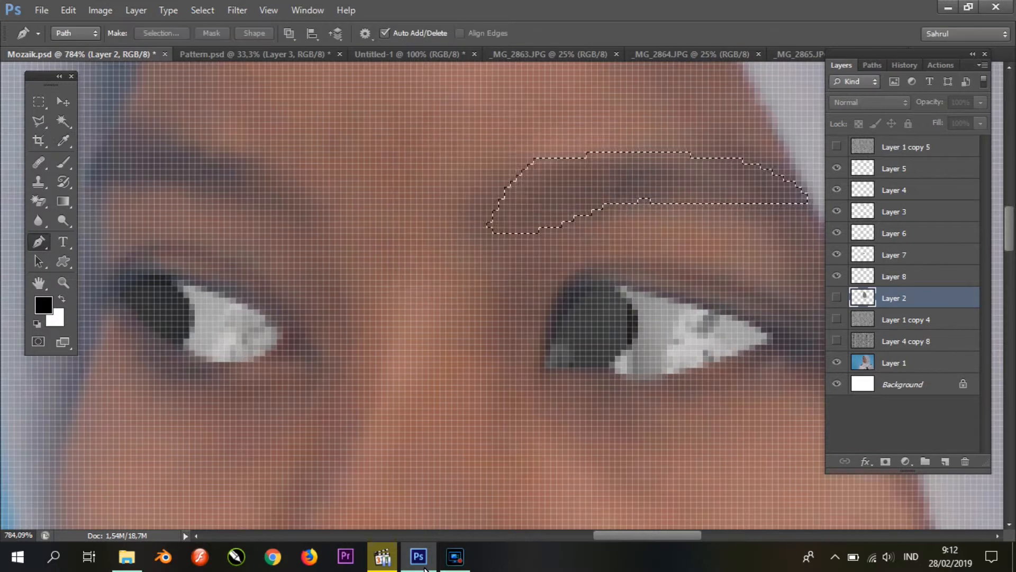
{"action": "left_click", "coordinate": [906, 320]}
{"action": "key", "text": "ctrl+j"}
Step: Trace the other eyebrow, copy that area of Layer 1 copy 4 to a new layer, and place Layer 2 beneath both eyebrow layers
{"action": "scroll", "coordinate": [582, 238], "scroll_direction": "up", "scroll_amount": 1}
{"action": "scroll", "coordinate": [431, 275], "scroll_direction": "left", "scroll_amount": 2}
{"action": "left_click", "coordinate": [431, 275]}
{"action": "left_click_drag", "start_coordinate": [355, 206], "coordinate": [293, 182]}
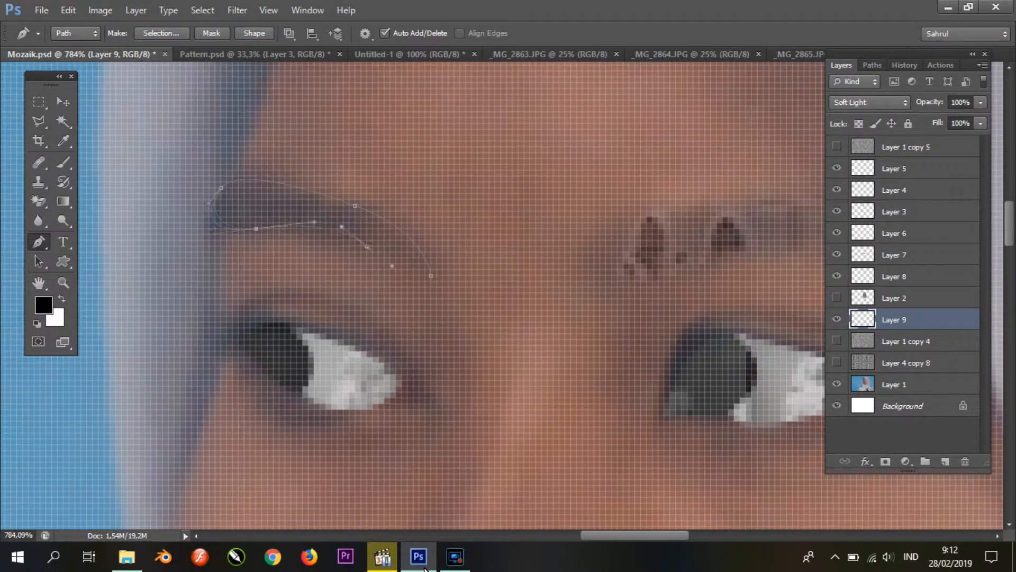
{"action": "right_click", "coordinate": [373, 237]}
{"action": "left_click", "coordinate": [453, 302]}
{"action": "key", "text": "Return"}
{"action": "left_click", "coordinate": [906, 341]}
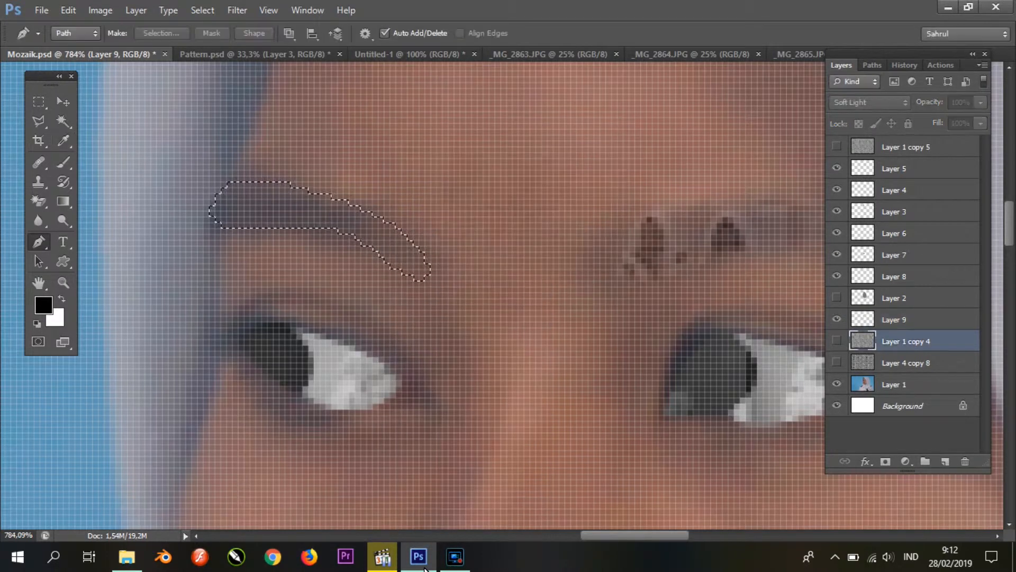
{"action": "key", "text": "ctrl+j"}
{"action": "left_click_drag", "start_coordinate": [906, 298], "coordinate": [905, 350]}
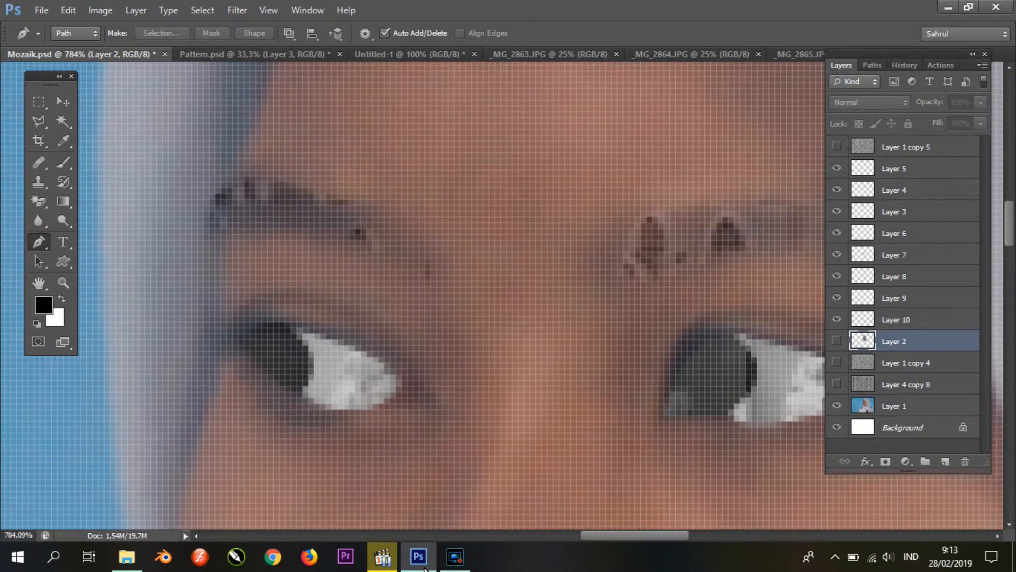
Step: Merge the two eyebrow layers, Layer 9 and Layer 10, and darken the merged layer's midtones with Levels, checking it against Layer 2
{"action": "left_click", "coordinate": [905, 298]}
{"action": "left_click", "coordinate": [905, 320], "text": "shift"}
{"action": "key", "text": "ctrl+e"}
{"action": "key", "text": "ctrl+l"}
{"action": "left_click_drag", "start_coordinate": [735, 268], "coordinate": [771, 268]}
{"action": "key", "text": "Return"}
{"action": "scroll", "coordinate": [582, 181], "scroll_direction": "down", "scroll_amount": 3}
{"action": "left_click", "coordinate": [836, 319]}
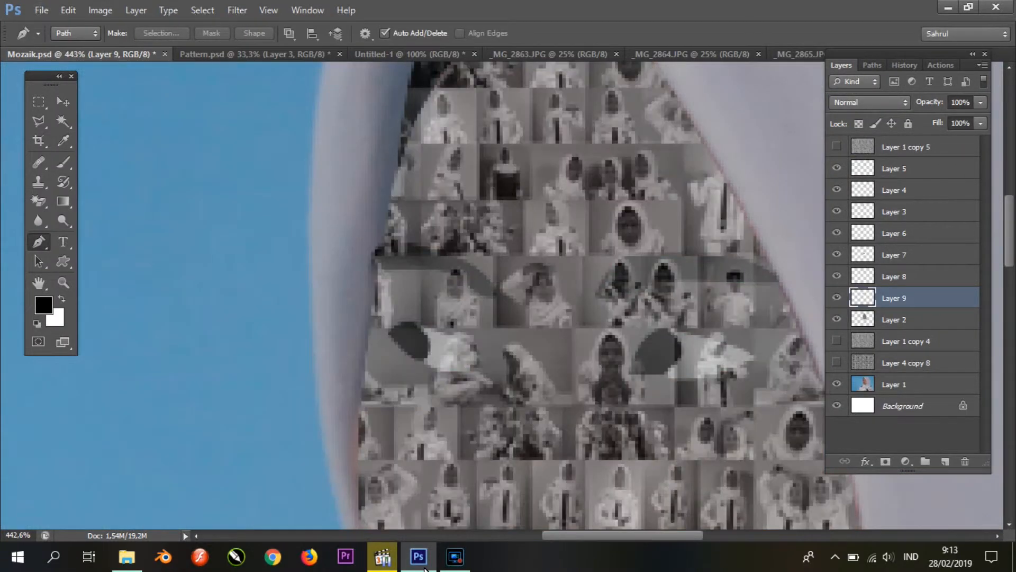
{"action": "left_click", "coordinate": [836, 319]}
{"action": "scroll", "coordinate": [553, 220], "scroll_direction": "down", "scroll_amount": 5}
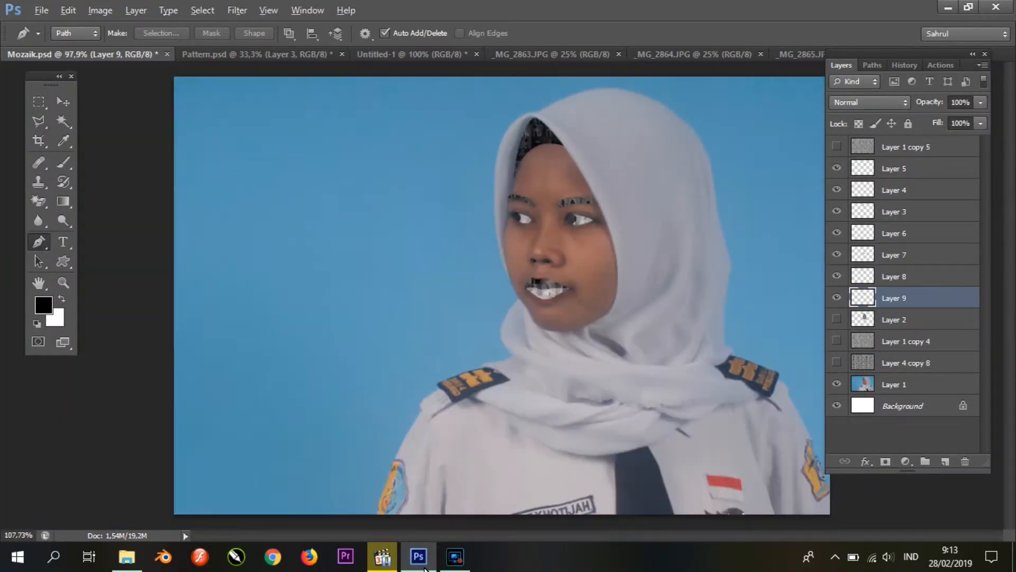
Step: Trace the shadow around the nose wing and copy that area of Layer 1 copy 4 to a new layer above Layer 2
{"action": "scroll", "coordinate": [571, 254], "scroll_direction": "up", "scroll_amount": 8}
{"action": "left_click", "coordinate": [514, 157]}
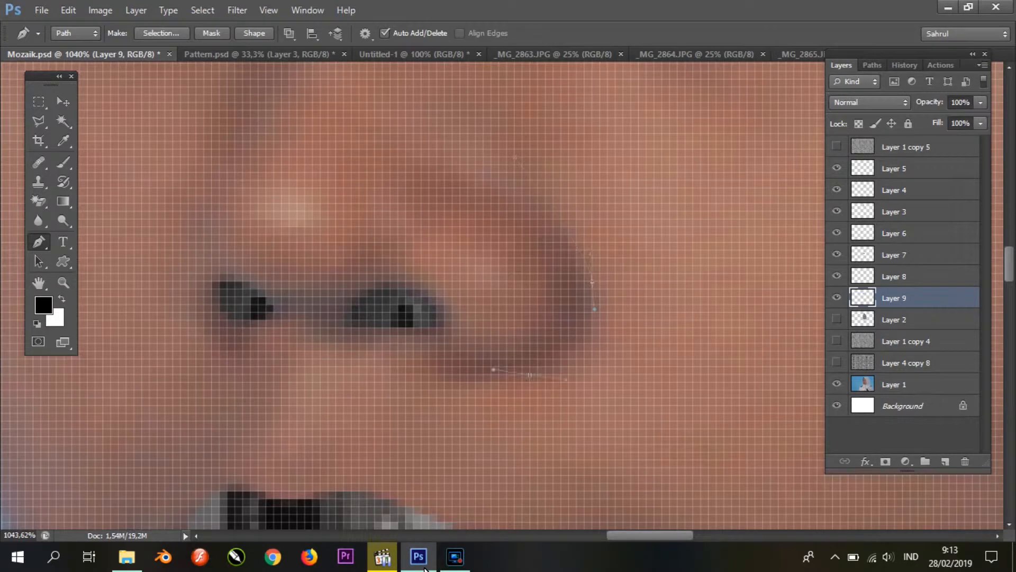
{"action": "right_click", "coordinate": [551, 238]}
{"action": "left_click", "coordinate": [609, 304]}
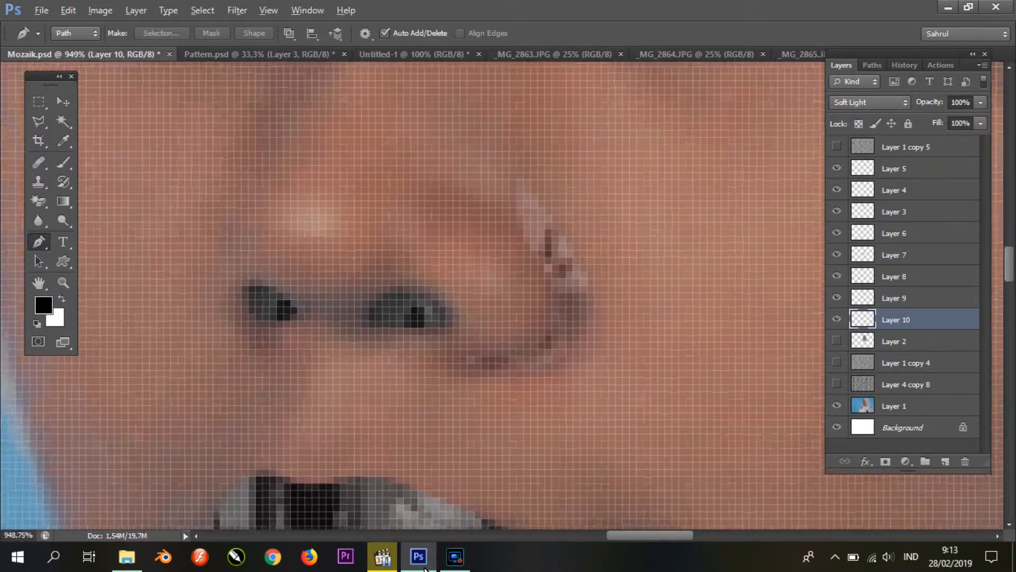
Step: Trace the shadow along the forehead and hijab edge, copy that area of Layer 1 copy 4 to a new layer, and place it above Layer 2
{"action": "scroll", "coordinate": [536, 328], "scroll_direction": "down", "scroll_amount": 6}
{"action": "scroll", "coordinate": [630, 167], "scroll_direction": "up", "scroll_amount": 4}
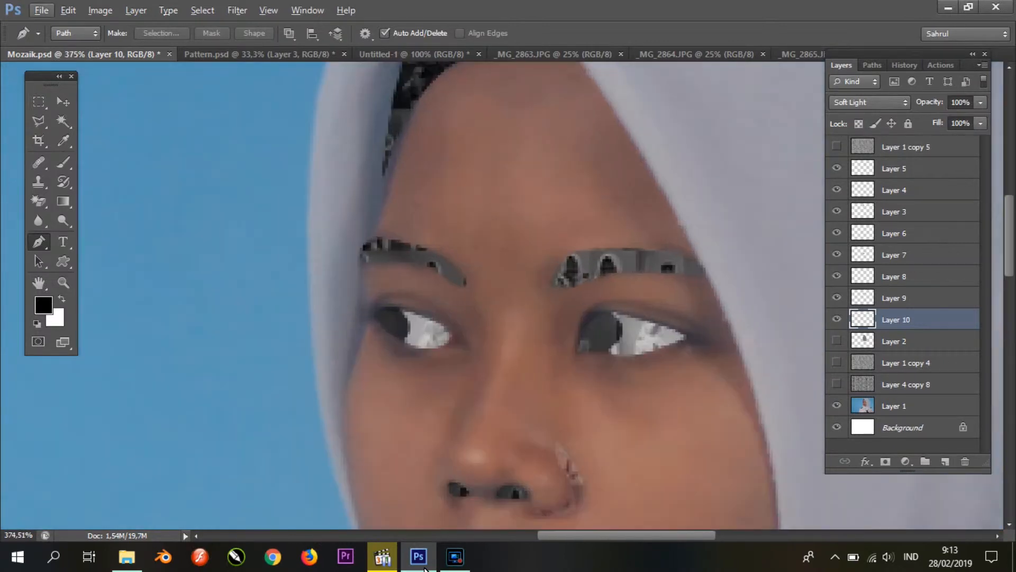
{"action": "left_click", "coordinate": [765, 448]}
{"action": "left_click_drag", "start_coordinate": [592, 168], "coordinate": [561, 147]}
{"action": "scroll", "coordinate": [561, 146], "scroll_direction": "up", "scroll_amount": 1}
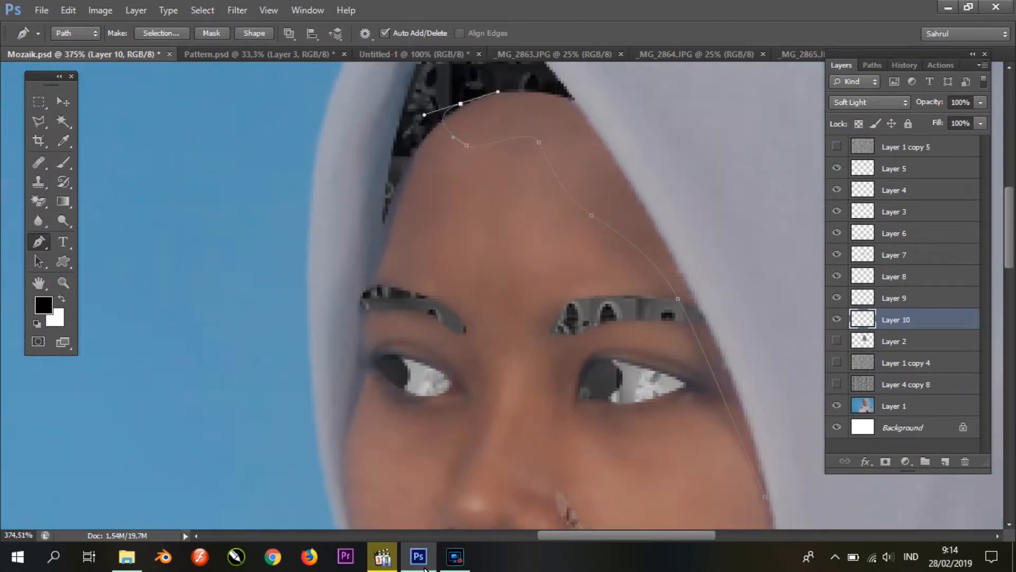
{"action": "scroll", "coordinate": [553, 295], "scroll_direction": "down", "scroll_amount": 1}
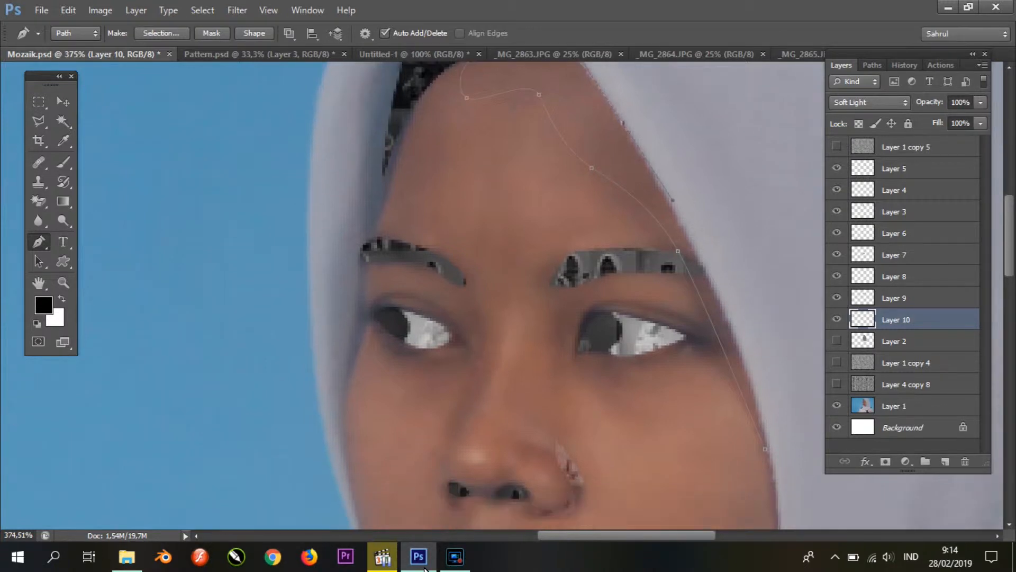
{"action": "right_click", "coordinate": [742, 83]}
{"action": "left_click", "coordinate": [801, 151]}
{"action": "key", "text": "Return"}
{"action": "left_click", "coordinate": [906, 362]}
{"action": "key", "text": "ctrl+j"}
{"action": "left_click_drag", "start_coordinate": [905, 362], "coordinate": [906, 330]}
Step: Show Layer 2 and darken the midtones of the forehead shadow layer with Levels
{"action": "left_click", "coordinate": [837, 363]}
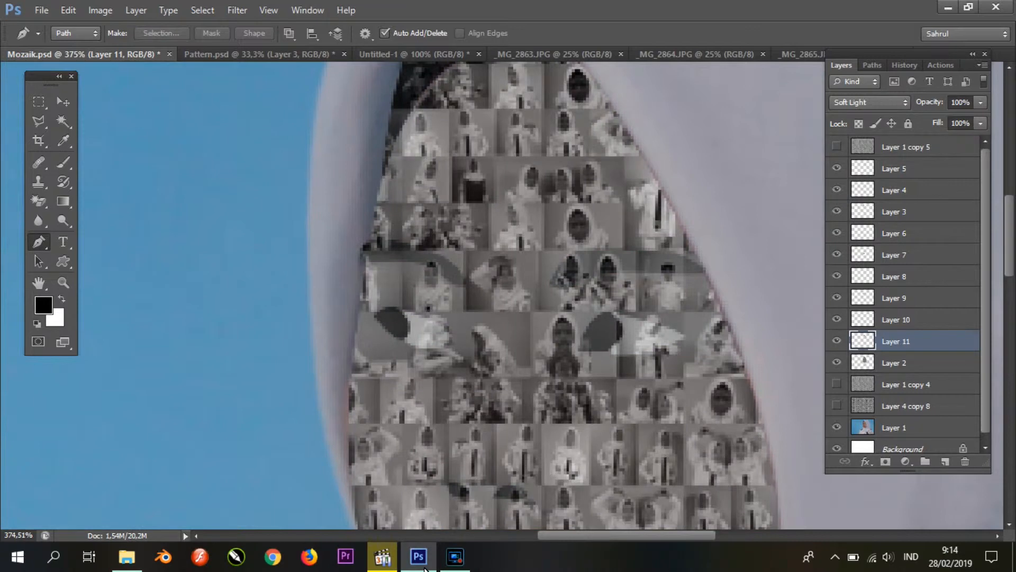
{"action": "key", "text": "ctrl+l"}
{"action": "left_click_drag", "start_coordinate": [736, 267], "coordinate": [786, 267]}
{"action": "key", "text": "Return"}
{"action": "key", "text": "ctrl+0"}
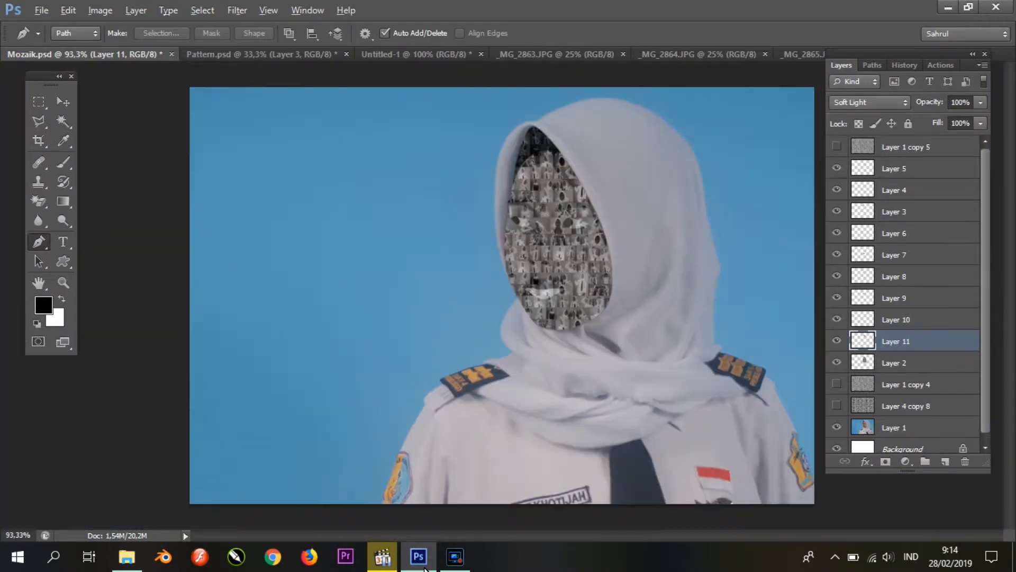
Step: Brighten the midtones of the face mosaic on Layer 2 with Levels
{"action": "left_click", "coordinate": [836, 427]}
{"action": "left_click", "coordinate": [906, 362]}
{"action": "key", "text": "ctrl+l"}
{"action": "mouse_move", "coordinate": [735, 267]}
{"action": "left_mouse_down"}
{"action": "mouse_move", "coordinate": [691, 267]}
{"action": "mouse_move", "coordinate": [717, 267]}
{"action": "left_mouse_up"}
{"action": "key", "text": "Return"}
{"action": "left_click", "coordinate": [906, 342]}
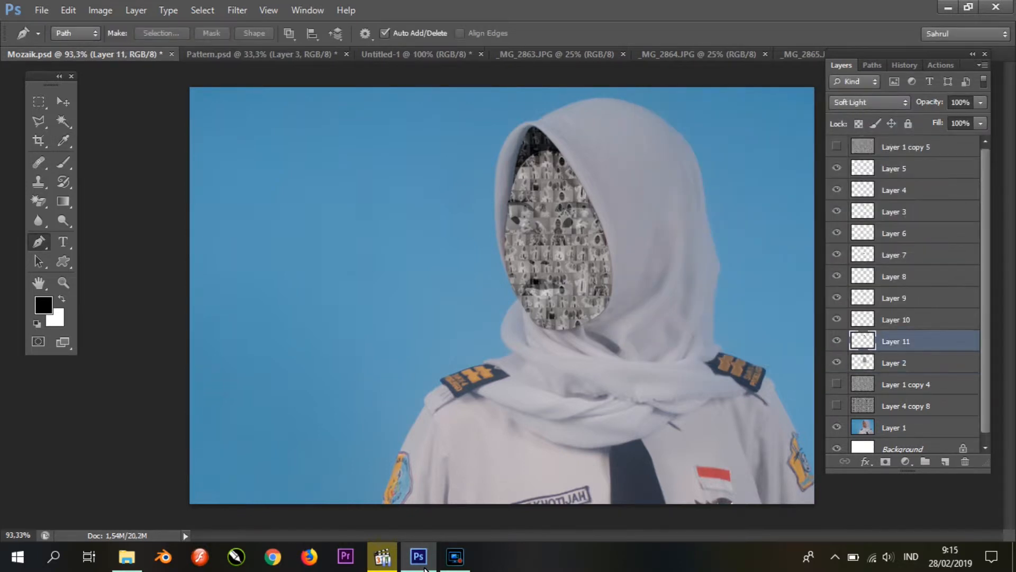
Step: Adjust the iris layer, Layer 4, with Levels and brighten the eye whites on Layer 5 with midtones of 1,44
{"action": "left_click", "coordinate": [906, 320]}
{"action": "left_click", "coordinate": [906, 233]}
{"action": "left_click", "coordinate": [906, 211]}
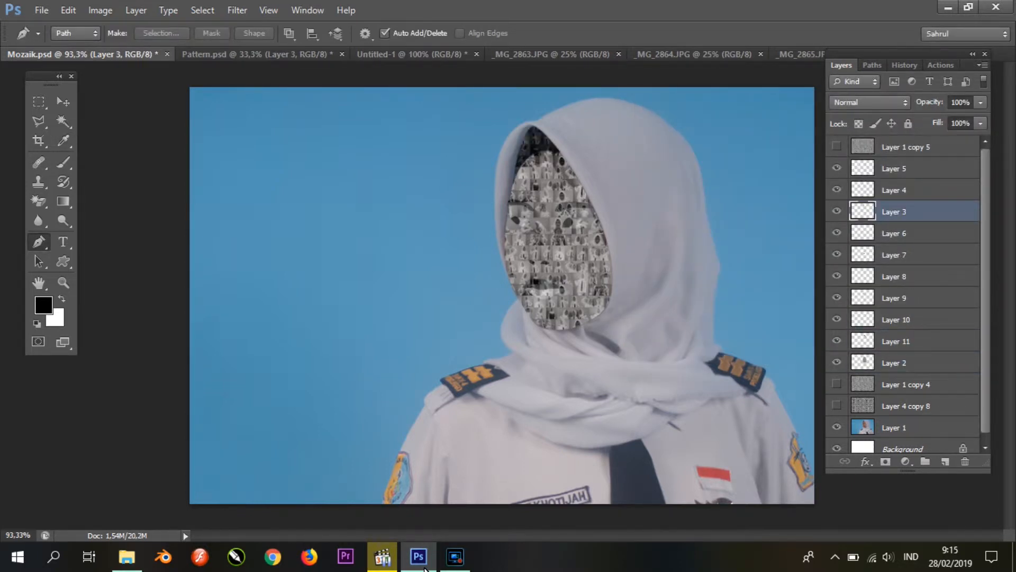
{"action": "left_click", "coordinate": [905, 190]}
{"action": "key", "text": "i"}
{"action": "key", "text": "ctrl+l"}
{"action": "left_click_drag", "start_coordinate": [767, 268], "coordinate": [711, 268]}
{"action": "key", "text": "Return"}
{"action": "left_click", "coordinate": [905, 169]}
{"action": "key", "text": "ctrl+l"}
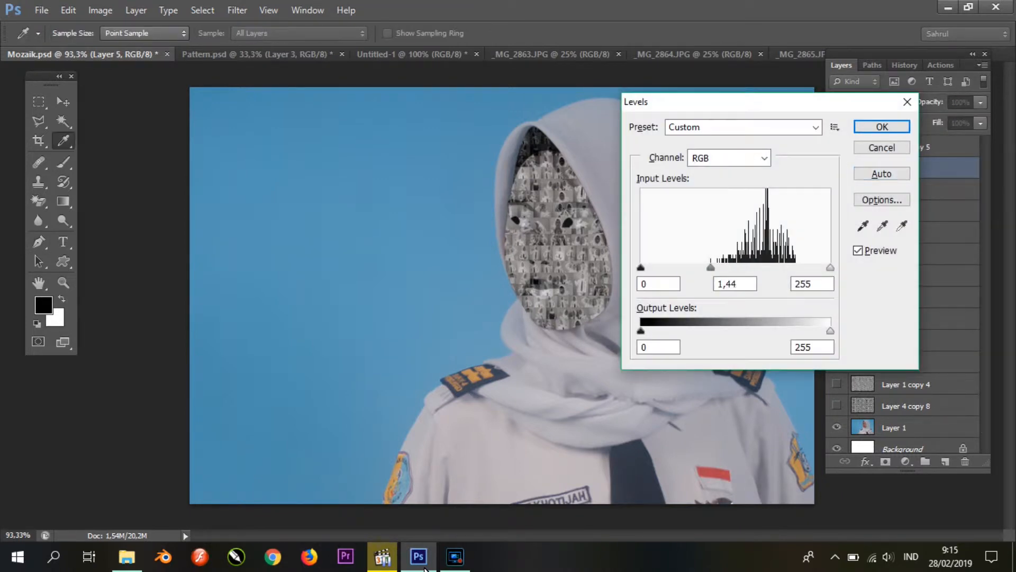
{"action": "key", "text": "Return"}
{"action": "key", "text": "p"}
Step: Darken the midtones of the nostril layer, Layer 6, with Levels
{"action": "left_click", "coordinate": [906, 233]}
{"action": "key", "text": "ctrl+l"}
{"action": "left_click_drag", "start_coordinate": [736, 267], "coordinate": [760, 267]}
{"action": "key", "text": "Return"}
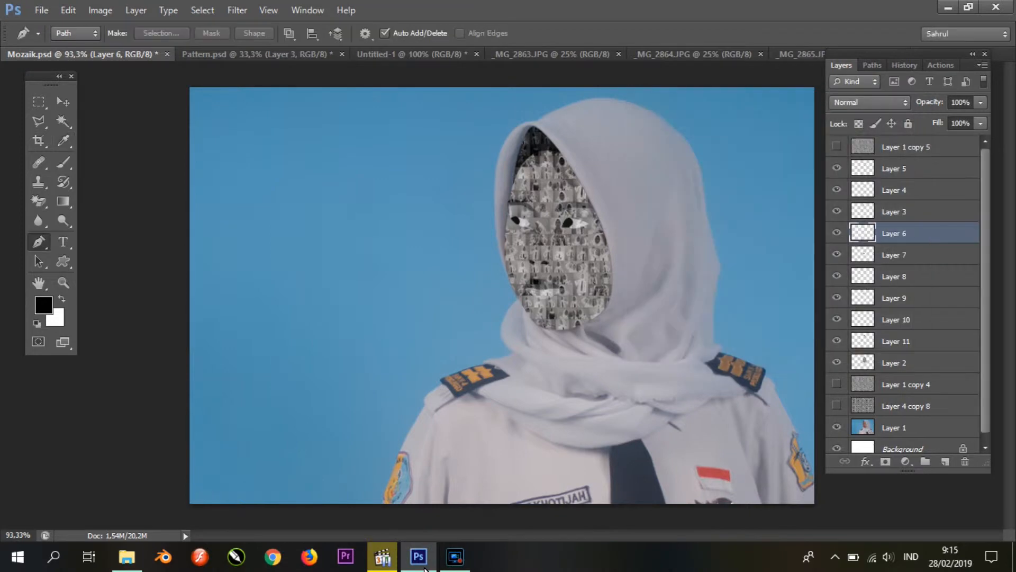
Step: Use Levels to set the midtones to 0,75 on the upper lip layer and 1,34 on the lower lip layer
{"action": "key", "text": "alt+bracketleft"}
{"action": "key", "text": "ctrl+l"}
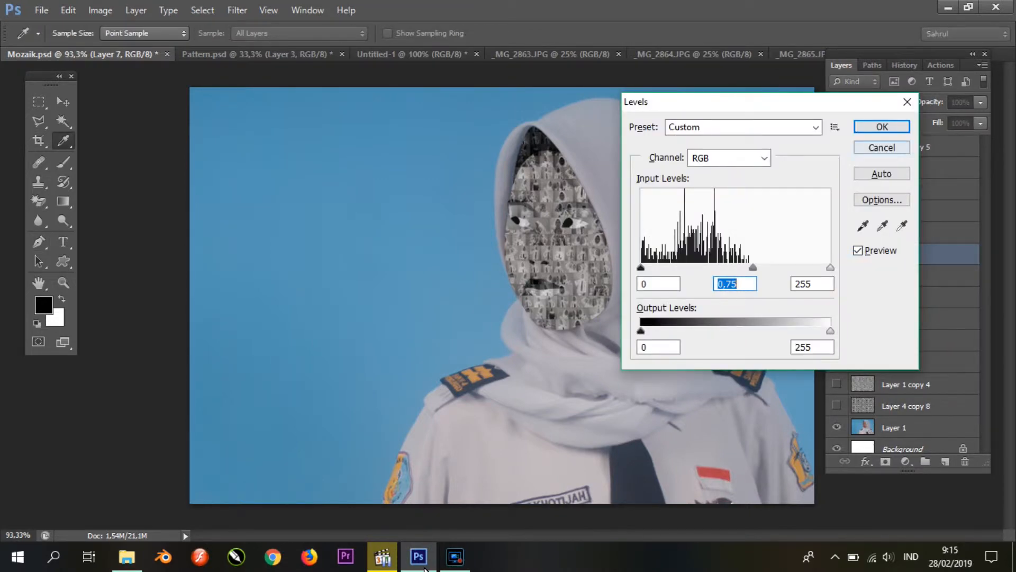
{"action": "key", "text": "Return"}
{"action": "key", "text": "alt+bracketleft"}
{"action": "key", "text": "ctrl+l"}
{"action": "left_click_drag", "start_coordinate": [736, 267], "coordinate": [703, 267]}
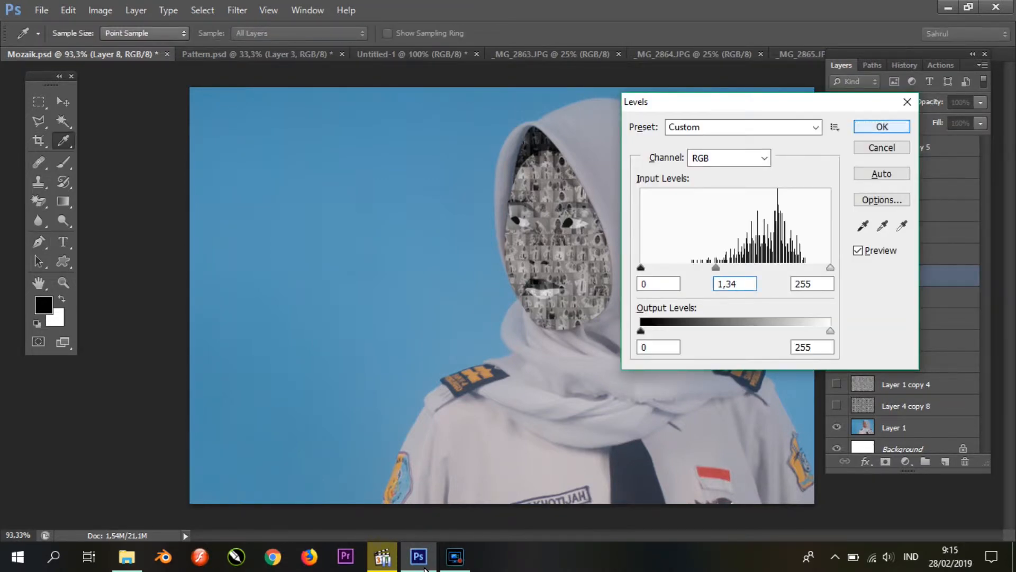
{"action": "left_click", "coordinate": [882, 127]}
{"action": "scroll", "coordinate": [552, 218], "scroll_direction": "up", "scroll_amount": 12}
{"action": "scroll", "coordinate": [627, 232], "scroll_direction": "down", "scroll_amount": 2}
Step: Brighten the iris layer, Layer 4, with Levels midtones of 2,05 and save the document
{"action": "left_click", "coordinate": [895, 190]}
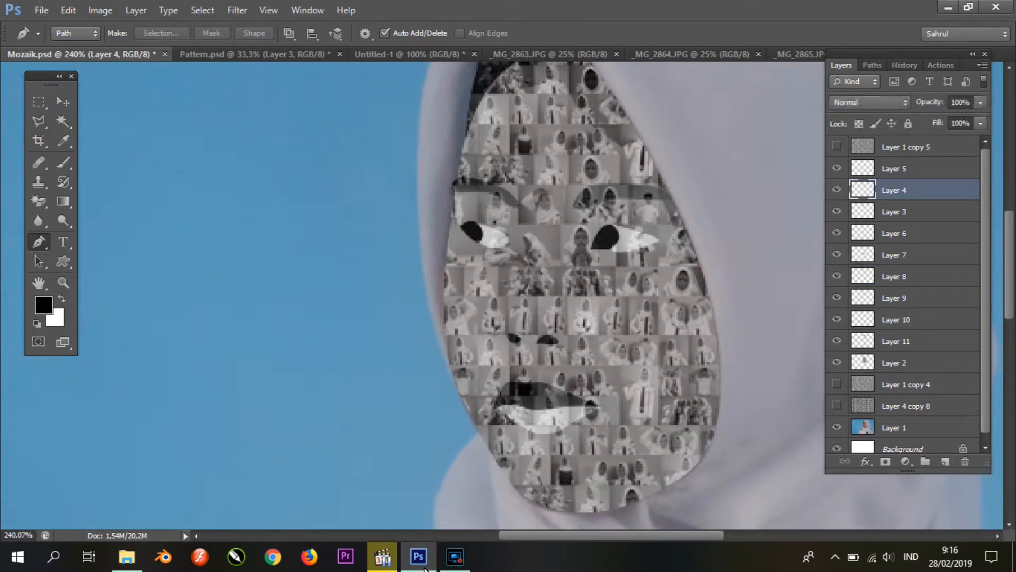
{"action": "key", "text": "ctrl+alt+l"}
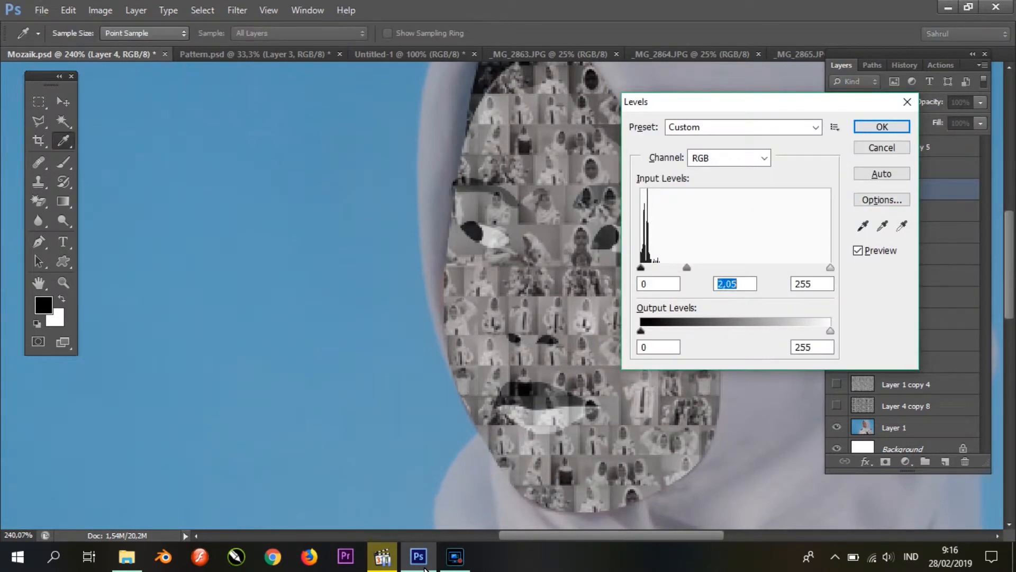
{"action": "key", "text": "Return"}
{"action": "key", "text": "ctrl+s"}
{"action": "key", "text": "ctrl+0"}
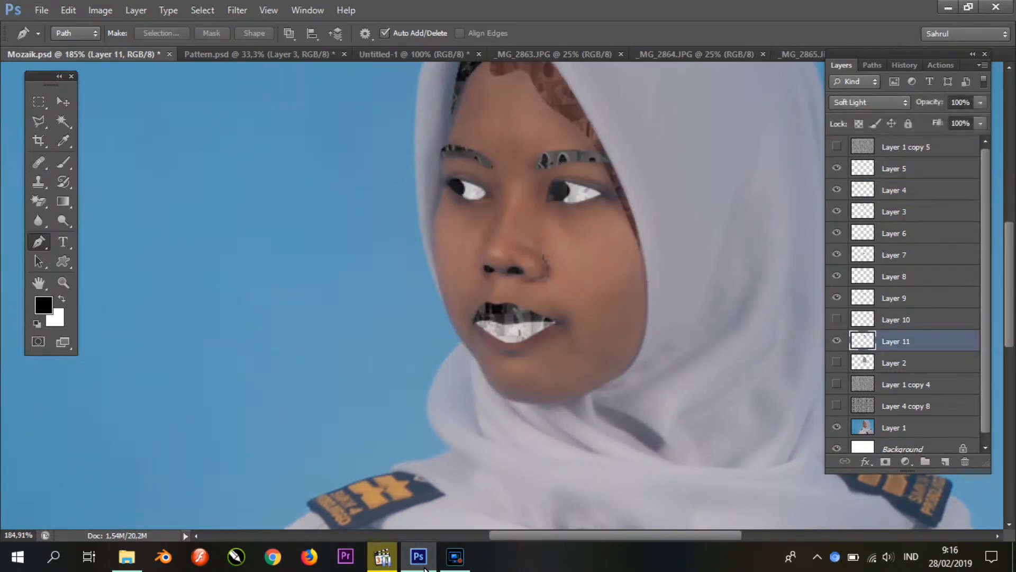
Step: Show the nose shadow on Layer 10 and darken it with Levels midtones of 0,57
{"action": "left_click", "coordinate": [837, 318]}
{"action": "left_click", "coordinate": [896, 320]}
{"action": "key", "text": "ctrl+l"}
{"action": "left_click_drag", "start_coordinate": [735, 268], "coordinate": [768, 267]}
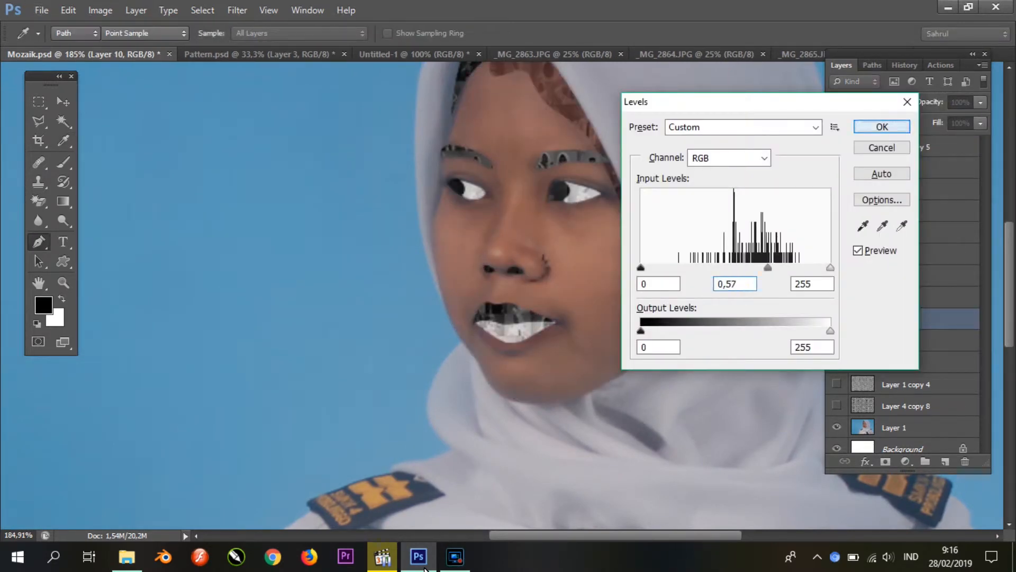
{"action": "key", "text": "Return"}
Step: Trace the outline around the larger eye, copy that area of Layer 1 copy 4 to a new layer, and place it above Layer 2
{"action": "scroll", "coordinate": [590, 179], "scroll_direction": "up", "scroll_amount": 8}
{"action": "left_click", "coordinate": [419, 252]}
{"action": "left_click_drag", "start_coordinate": [488, 167], "coordinate": [535, 166]}
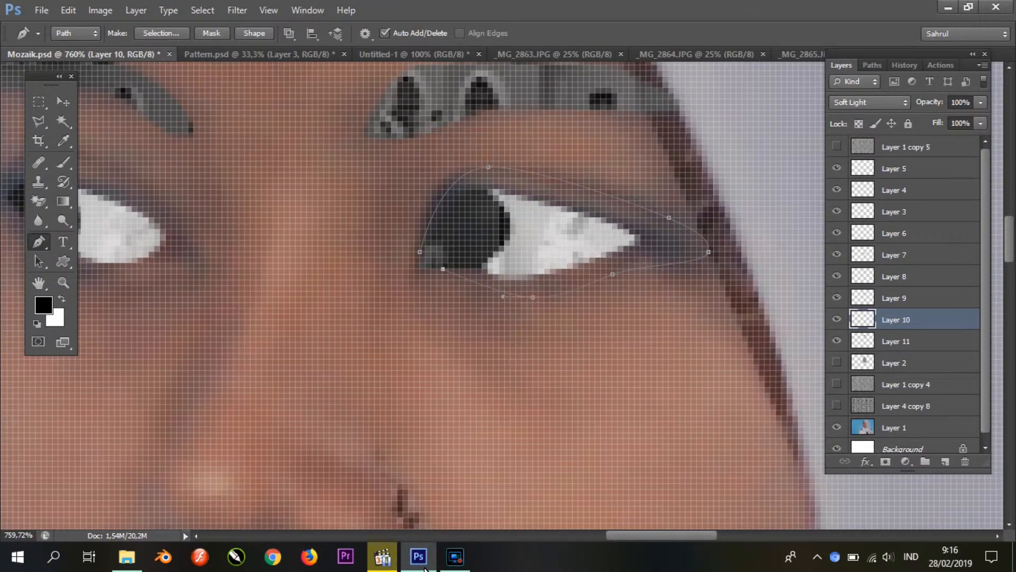
{"action": "left_click", "coordinate": [420, 252]}
{"action": "right_click", "coordinate": [545, 240]}
{"action": "left_click", "coordinate": [605, 309]}
{"action": "key", "text": "Return"}
{"action": "left_click", "coordinate": [905, 384]}
{"action": "key", "text": "ctrl+j"}
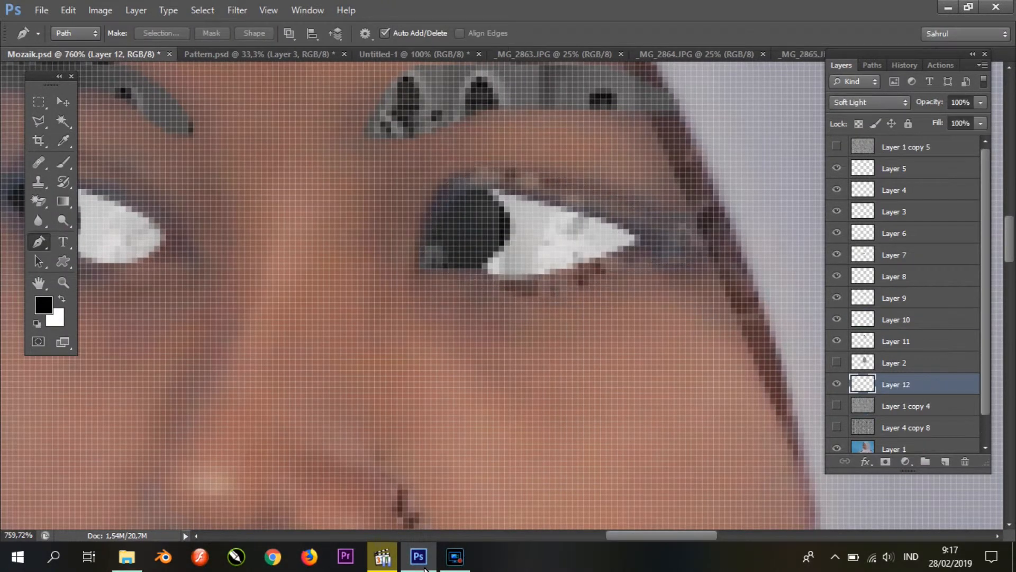
{"action": "left_click_drag", "start_coordinate": [897, 384], "coordinate": [896, 353]}
Step: Set the larger eye's outline layer to the Normal blend mode and darken its midtones with Levels
{"action": "left_click", "coordinate": [870, 103]}
{"action": "scroll", "coordinate": [868, 159], "scroll_direction": "up", "scroll_amount": 3}
{"action": "left_click", "coordinate": [846, 116]}
{"action": "key", "text": "ctrl+l"}
{"action": "left_click_drag", "start_coordinate": [736, 268], "coordinate": [764, 268]}
{"action": "key", "text": "Return"}
{"action": "scroll", "coordinate": [675, 249], "scroll_direction": "down", "scroll_amount": 3}
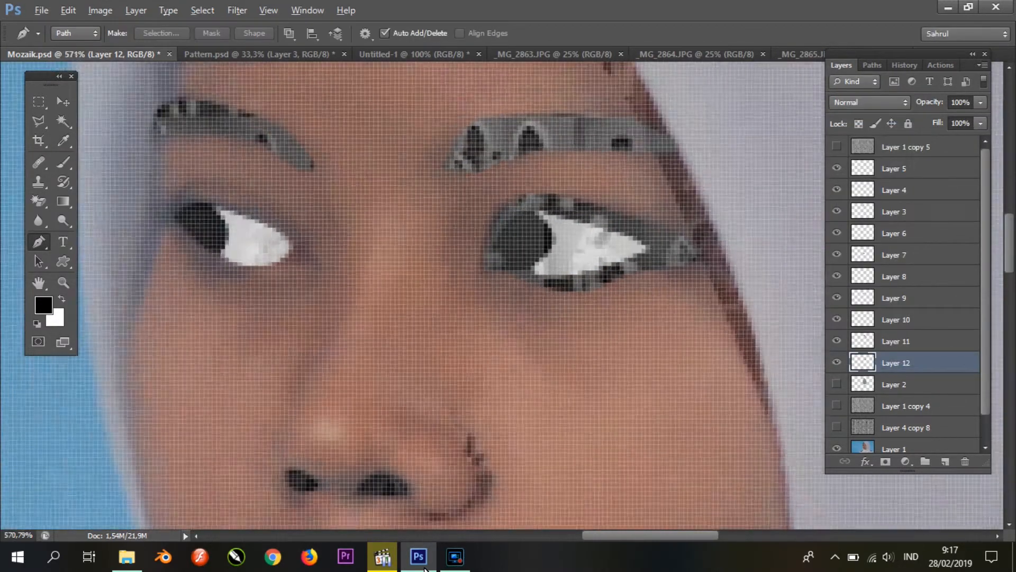
Step: Trace the outline around the smaller eye, copy that area of Layer 1 copy 4 to a new layer, and place it above Layer 2
{"action": "scroll", "coordinate": [159, 188], "scroll_direction": "up", "scroll_amount": 7}
{"action": "left_click", "coordinate": [167, 213]}
{"action": "left_click_drag", "start_coordinate": [273, 154], "coordinate": [289, 160]}
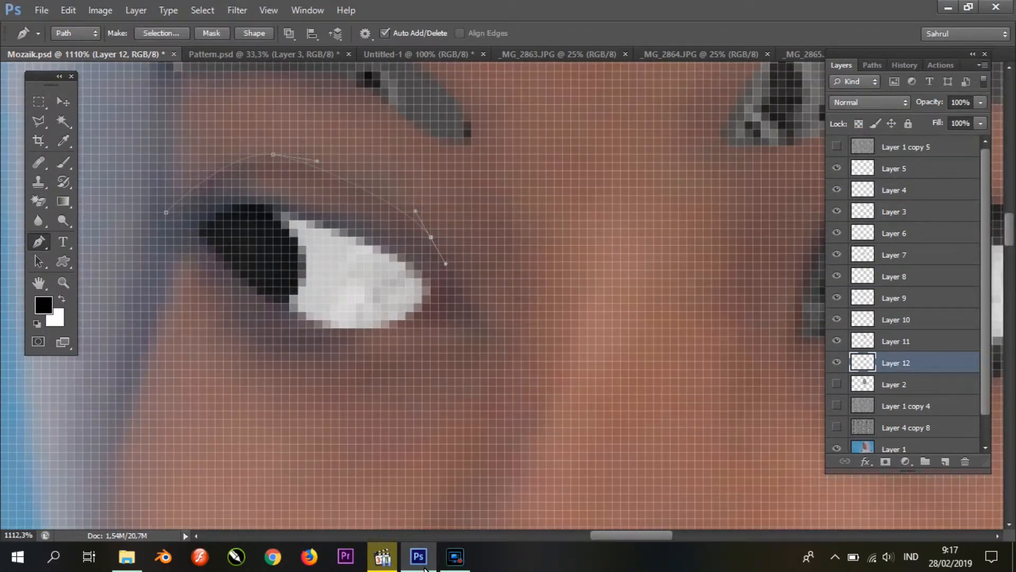
{"action": "scroll", "coordinate": [364, 286], "scroll_direction": "down", "scroll_amount": 3}
{"action": "left_click_drag", "start_coordinate": [365, 285], "coordinate": [432, 298]}
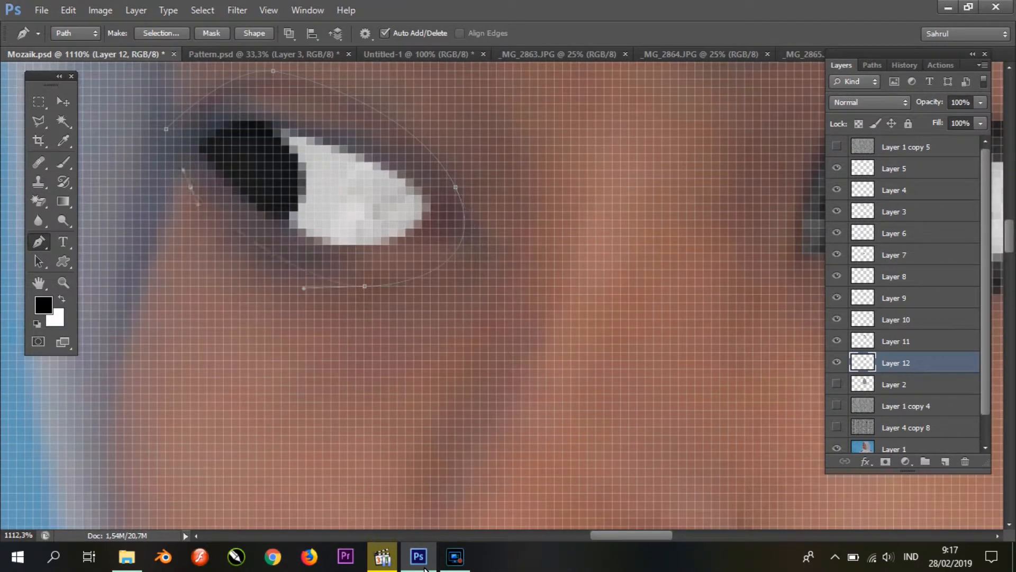
{"action": "left_click", "coordinate": [167, 129]}
{"action": "right_click", "coordinate": [240, 174]}
{"action": "left_click", "coordinate": [299, 244]}
{"action": "key", "text": "Return"}
{"action": "left_click", "coordinate": [906, 406]}
{"action": "key", "text": "ctrl+j"}
{"action": "left_click_drag", "start_coordinate": [903, 402], "coordinate": [902, 382]}
Step: Set the smaller eye's outline layer to the Normal blend mode and darken its midtones with Levels
{"action": "left_click", "coordinate": [869, 102]}
{"action": "left_click", "coordinate": [847, 118]}
{"action": "key", "text": "ctrl+l"}
{"action": "left_click_drag", "start_coordinate": [735, 267], "coordinate": [774, 267]}
{"action": "key", "text": "Return"}
Step: Trace the highlight on the nose bridge, copy that area of Layer 1 copy 4 to a new layer, and place it above Layer 2
{"action": "scroll", "coordinate": [522, 231], "scroll_direction": "down", "scroll_amount": 8}
{"action": "scroll", "coordinate": [514, 233], "scroll_direction": "up", "scroll_amount": 5}
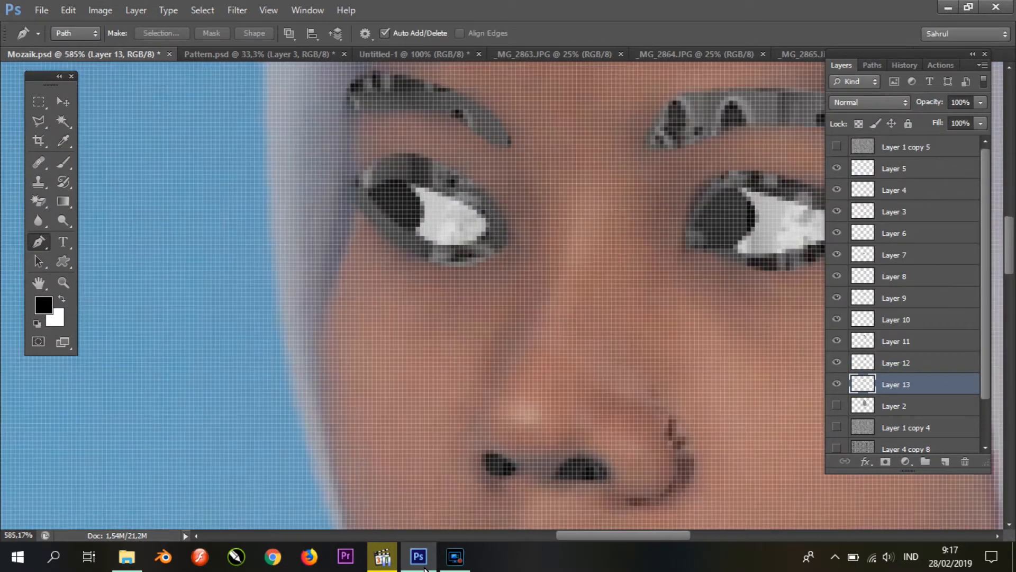
{"action": "left_click", "coordinate": [593, 153]}
{"action": "left_click_drag", "start_coordinate": [610, 158], "coordinate": [609, 179]}
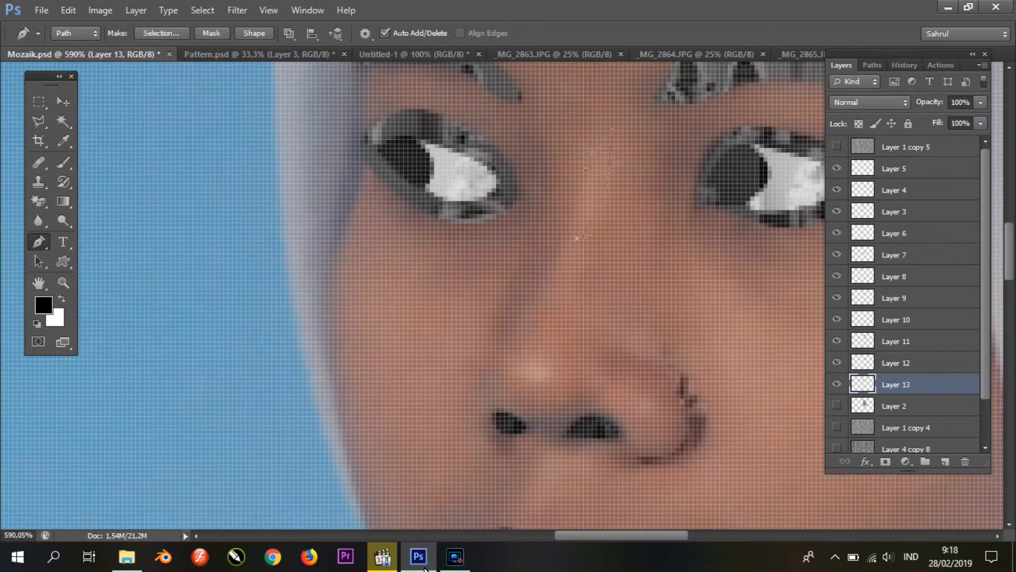
{"action": "right_click", "coordinate": [600, 179]}
{"action": "left_click", "coordinate": [633, 250]}
{"action": "left_click", "coordinate": [582, 156]}
{"action": "left_click", "coordinate": [905, 427]}
{"action": "key", "text": "ctrl+j"}
{"action": "left_click_drag", "start_coordinate": [905, 427], "coordinate": [905, 397]}
Step: Set the nose bridge highlight layer to the Normal blend mode and brighten its midtones with Levels
{"action": "left_click", "coordinate": [869, 103]}
{"action": "scroll", "coordinate": [860, 121], "scroll_direction": "up", "scroll_amount": 5}
{"action": "left_click", "coordinate": [859, 118]}
{"action": "key", "text": "ctrl+l"}
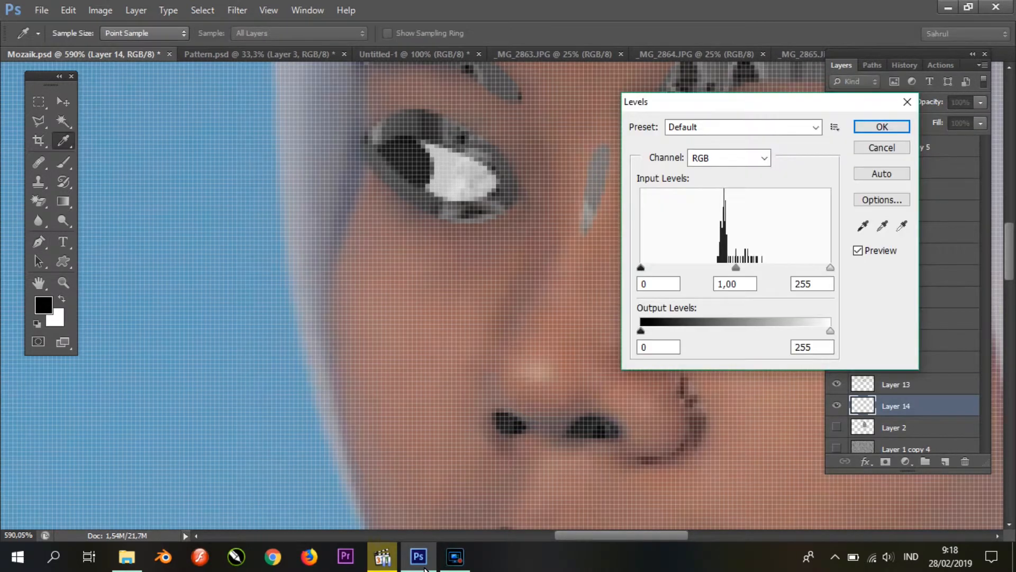
{"action": "left_click_drag", "start_coordinate": [735, 267], "coordinate": [705, 267]}
{"action": "left_click", "coordinate": [882, 126]}
Step: Trace the highlight on the nose tip with the Pen tool and turn the path into a selection
{"action": "scroll", "coordinate": [539, 383], "scroll_direction": "up", "scroll_amount": 3}
{"action": "left_click", "coordinate": [521, 296]}
{"action": "left_click_drag", "start_coordinate": [484, 345], "coordinate": [500, 383]}
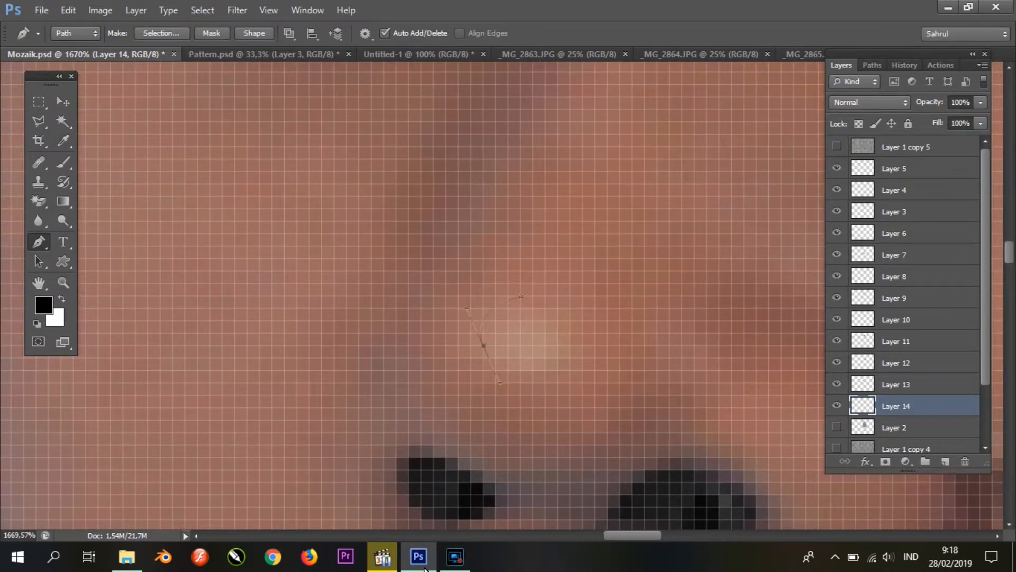
{"action": "left_click", "coordinate": [521, 296]}
{"action": "right_click", "coordinate": [516, 325]}
{"action": "left_click", "coordinate": [549, 90]}
{"action": "left_click", "coordinate": [584, 156]}
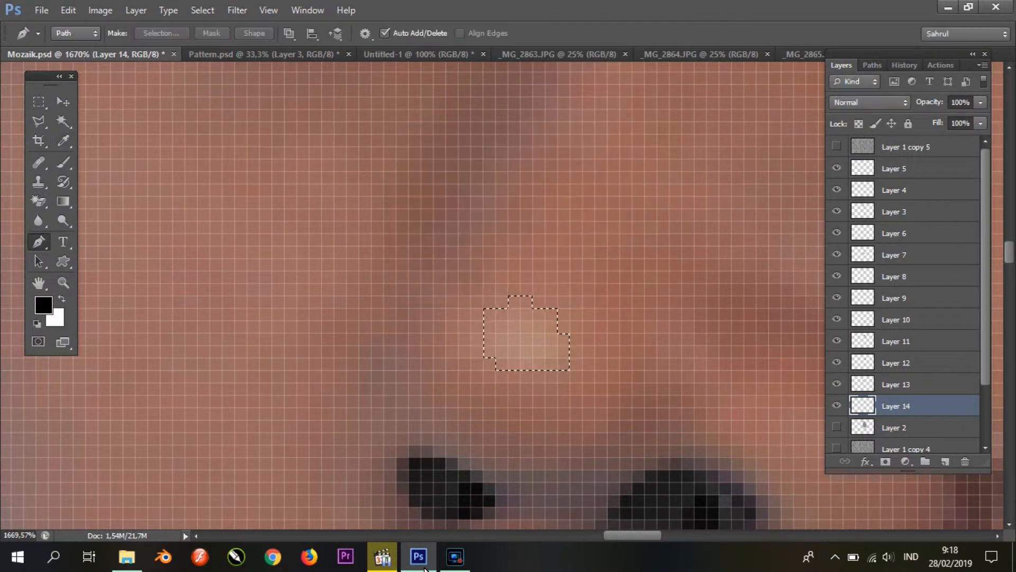
Step: Copy the nose tip area of Layer 1 copy 4 to a new Normal-mode layer above Layer 2 and brighten its midtones with Levels
{"action": "left_click", "coordinate": [930, 445]}
{"action": "key", "text": "ctrl+j"}
{"action": "key", "text": "ctrl+bracketright"}
{"action": "key", "text": "shift+alt+n"}
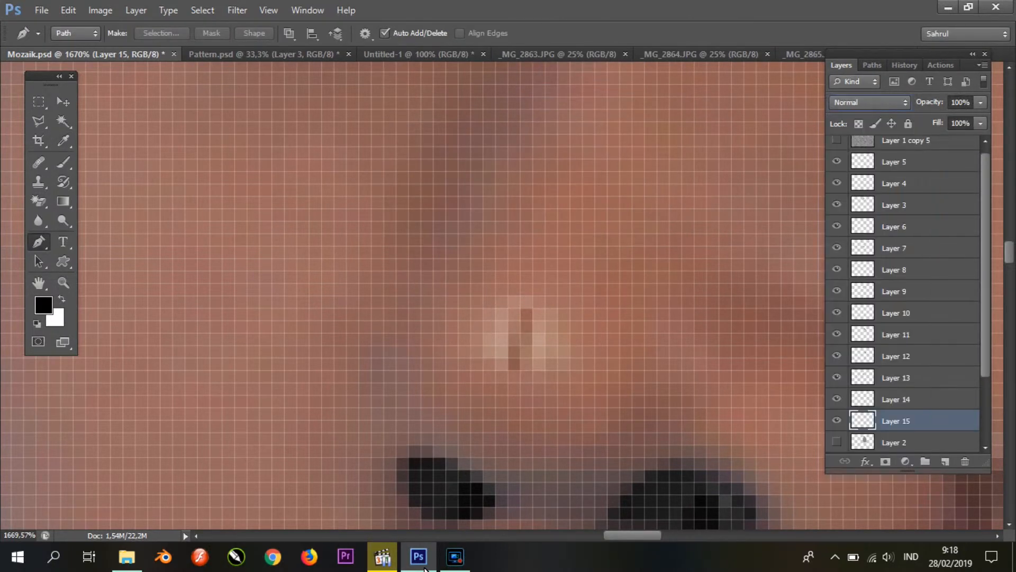
{"action": "key", "text": "ctrl+l"}
{"action": "left_click_drag", "start_coordinate": [750, 267], "coordinate": [661, 268]}
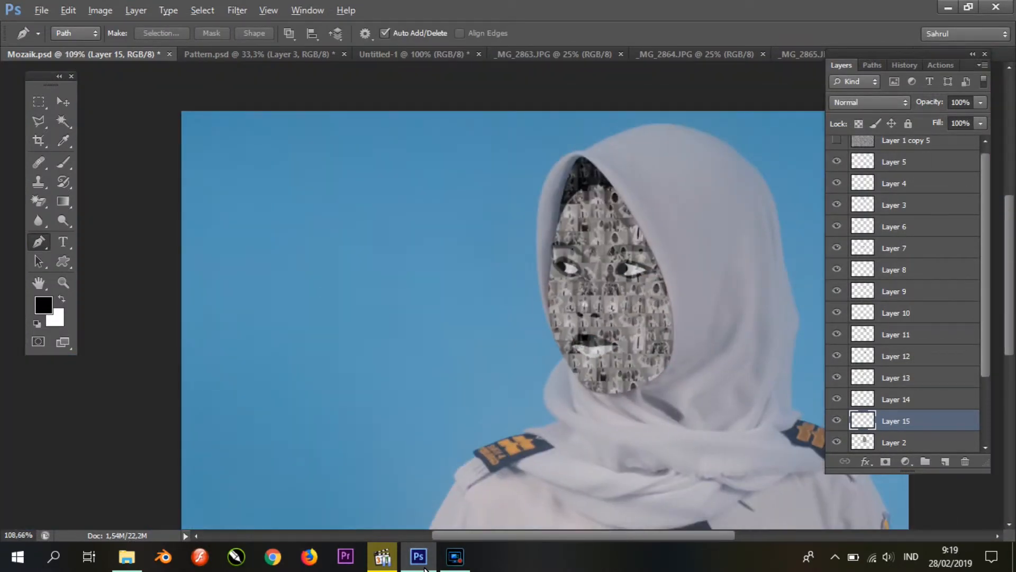
Step: Group all the face layers from Layer 5 down to Layer 2, keeping the group below Layer 1 copy 5
{"action": "scroll", "coordinate": [868, 413], "scroll_direction": "down", "scroll_amount": 3}
{"action": "left_click", "coordinate": [837, 420]}
{"action": "left_click", "coordinate": [837, 420]}
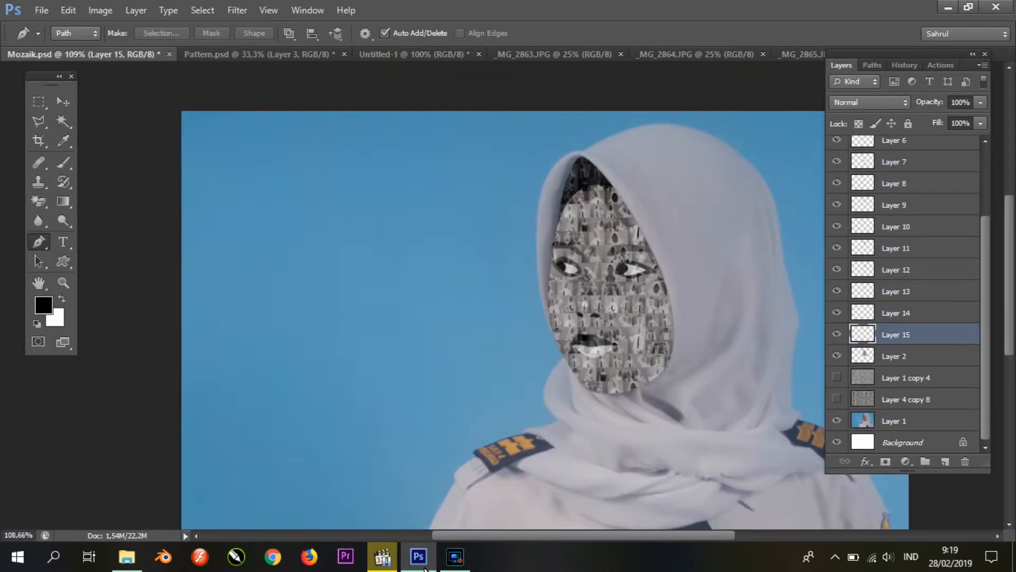
{"action": "left_click", "coordinate": [900, 357]}
{"action": "scroll", "coordinate": [900, 356], "scroll_direction": "up", "scroll_amount": 4}
{"action": "left_click", "coordinate": [900, 169], "text": "shift"}
{"action": "left_click", "coordinate": [900, 169]}
{"action": "scroll", "coordinate": [900, 168], "scroll_direction": "down", "scroll_amount": 3}
{"action": "scroll", "coordinate": [900, 357], "scroll_direction": "down", "scroll_amount": 1}
{"action": "left_click", "coordinate": [900, 357], "text": "shift"}
{"action": "scroll", "coordinate": [900, 358], "scroll_direction": "up", "scroll_amount": 4}
{"action": "left_click_drag", "start_coordinate": [900, 186], "coordinate": [900, 166]}
Step: Rename the group of face layers Wajah
{"action": "left_click", "coordinate": [855, 165]}
{"action": "double_click", "coordinate": [897, 166]}
{"action": "left_click", "coordinate": [916, 167]}
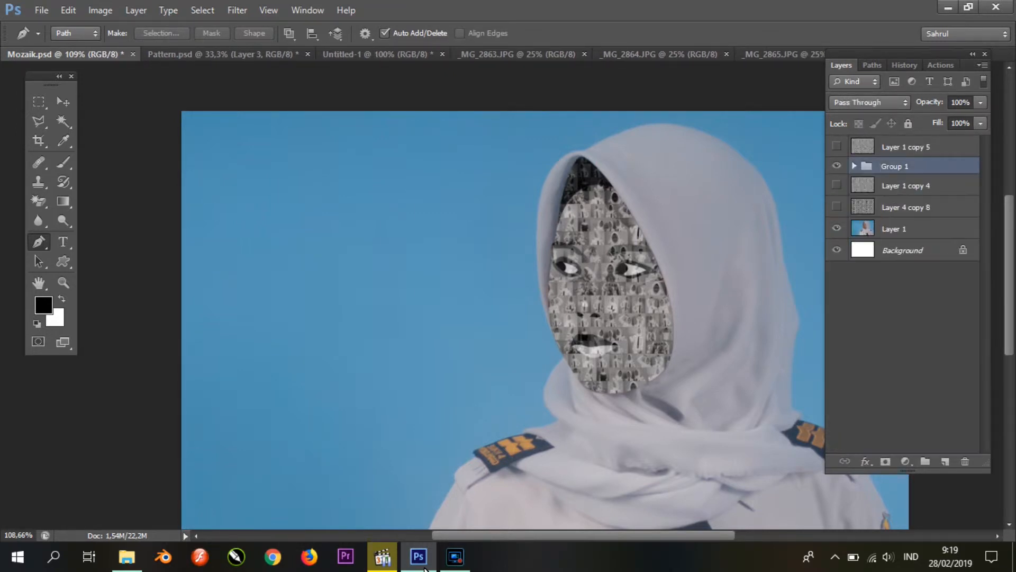
{"action": "type", "text": "Wajah"}
{"action": "key", "text": "Return"}
Step: Try the Overlay and Normal blend modes on the Wajah group
{"action": "left_click", "coordinate": [870, 102]}
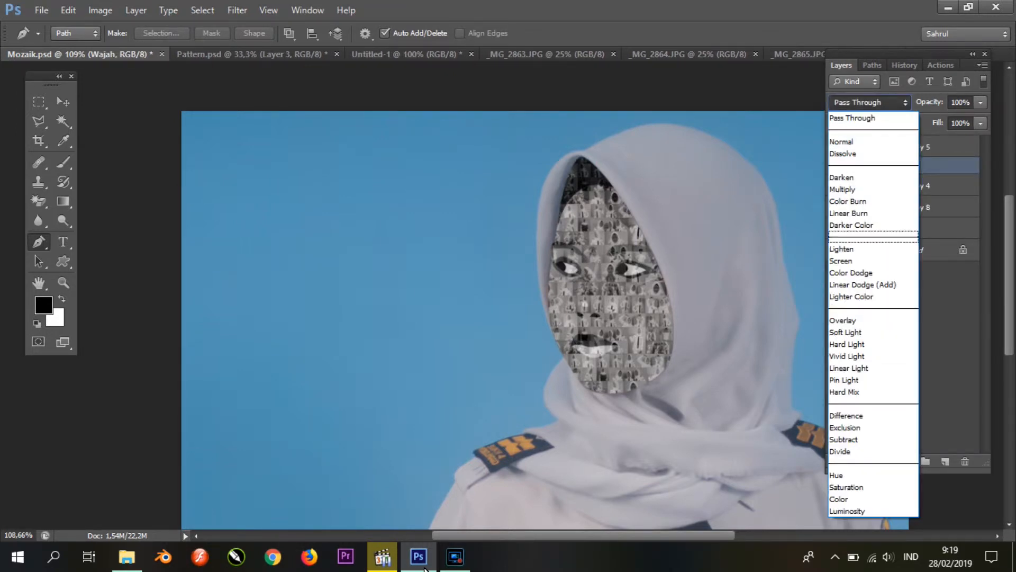
{"action": "left_click", "coordinate": [857, 319]}
{"action": "left_click", "coordinate": [837, 228]}
{"action": "left_click", "coordinate": [836, 228]}
{"action": "left_click", "coordinate": [870, 102]}
{"action": "left_click", "coordinate": [857, 117]}
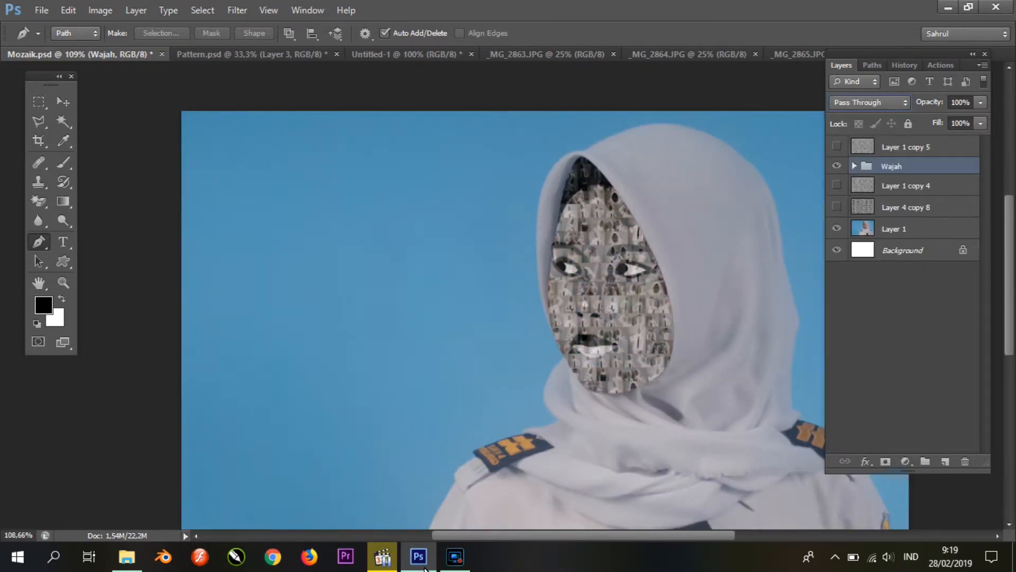
{"action": "left_click", "coordinate": [869, 102]}
{"action": "left_click", "coordinate": [857, 141]}
{"action": "key", "text": "ctrl+z"}
Step: Hide the Wajah group so the original portrait can be traced
{"action": "left_click", "coordinate": [902, 339]}
{"action": "left_click", "coordinate": [836, 166]}
{"action": "scroll", "coordinate": [503, 296], "scroll_direction": "down", "scroll_amount": 3}
{"action": "scroll", "coordinate": [503, 297], "scroll_direction": "up", "scroll_amount": 3}
{"action": "scroll", "coordinate": [503, 297], "scroll_direction": "down", "scroll_amount": 4}
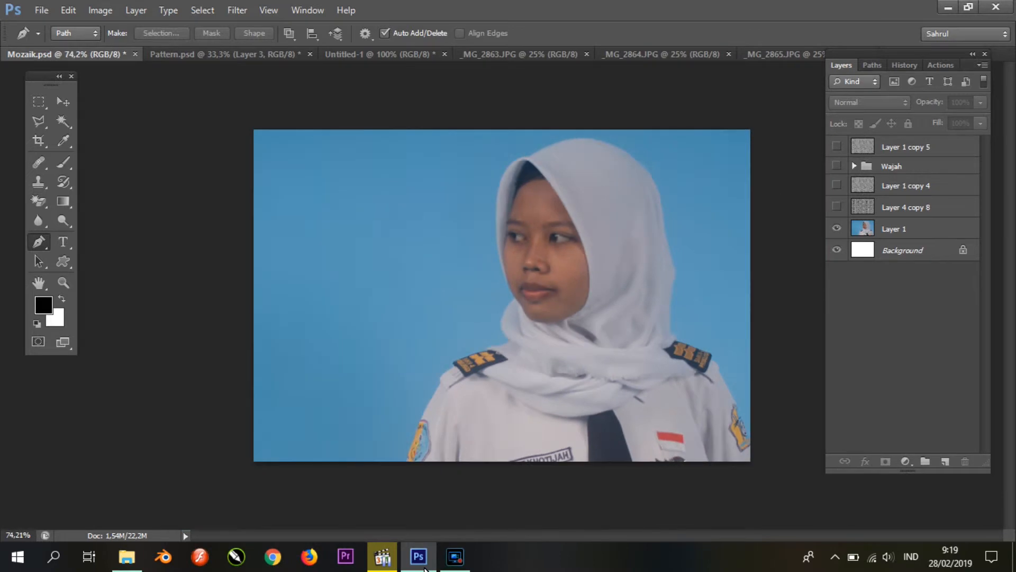
{"action": "scroll", "coordinate": [534, 322], "scroll_direction": "up", "scroll_amount": 6}
{"action": "scroll", "coordinate": [535, 322], "scroll_direction": "down", "scroll_amount": 5}
{"action": "scroll", "coordinate": [534, 321], "scroll_direction": "up", "scroll_amount": 8}
{"action": "scroll", "coordinate": [535, 322], "scroll_direction": "down", "scroll_amount": 10}
{"action": "scroll", "coordinate": [535, 321], "scroll_direction": "up", "scroll_amount": 11}
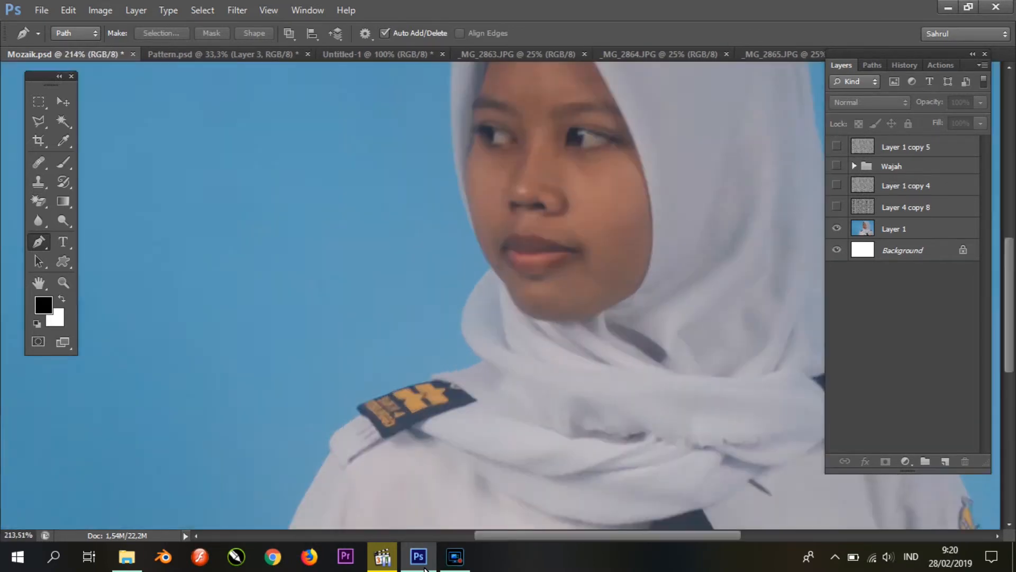
Step: Trace the sleeve badge at the portrait's lower left and copy that area of Layer 1 copy 4 to a new layer
{"action": "scroll", "coordinate": [534, 322], "scroll_direction": "down", "scroll_amount": 3}
{"action": "left_click", "coordinate": [227, 269]}
{"action": "left_click_drag", "start_coordinate": [251, 284], "coordinate": [254, 308]}
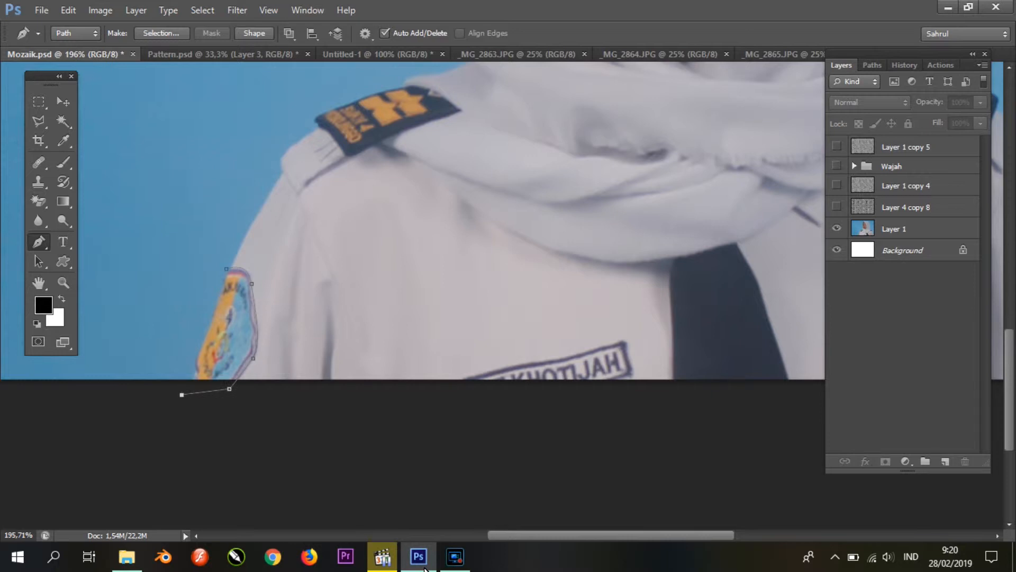
{"action": "right_click", "coordinate": [218, 344]}
{"action": "left_click", "coordinate": [251, 101]}
{"action": "key", "text": "Return"}
{"action": "key", "text": "ctrl+j"}
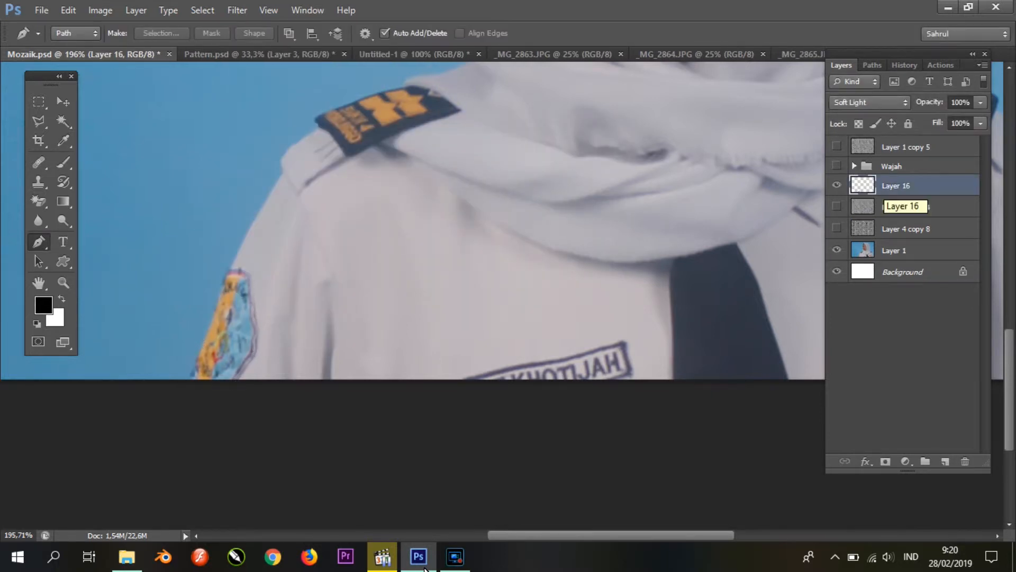
Step: Set the sleeve badge layer, Layer 16, to the Normal blend mode and brighten it with Levels midtones of 1,46
{"action": "scroll", "coordinate": [413, 264], "scroll_direction": "up", "scroll_amount": 3}
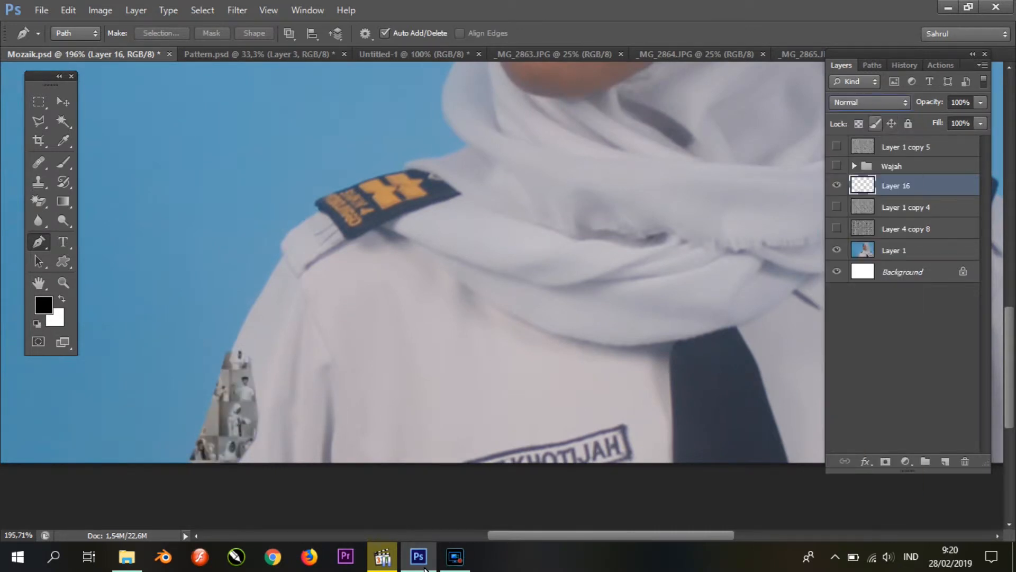
{"action": "key", "text": "ctrl+l"}
{"action": "left_click_drag", "start_coordinate": [736, 268], "coordinate": [710, 268]}
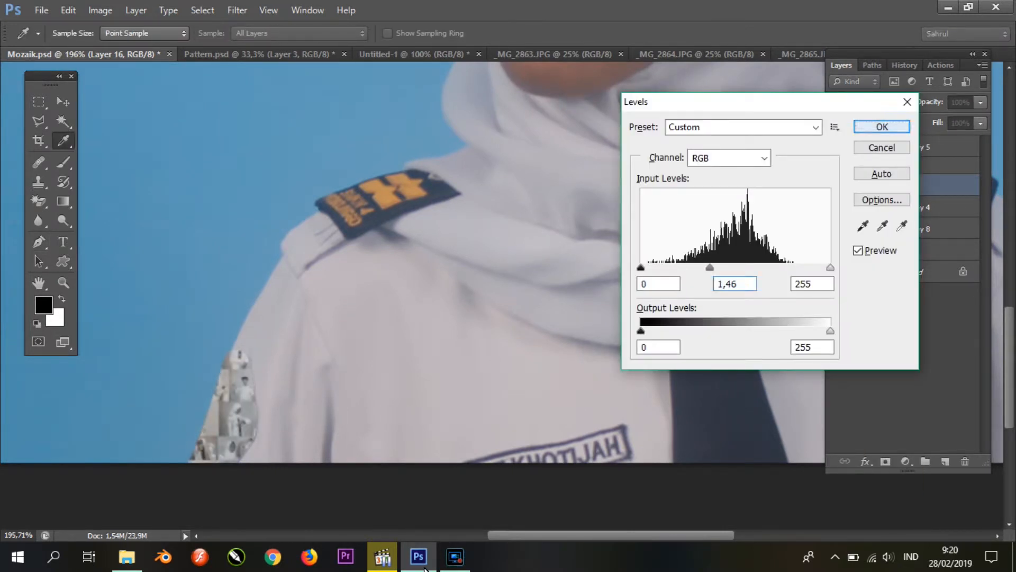
{"action": "left_click", "coordinate": [883, 126]}
Step: Trace the epaulette on the left side of the portrait and copy that area of Layer 1 copy 4 to a new layer
{"action": "scroll", "coordinate": [362, 187], "scroll_direction": "up", "scroll_amount": 7}
{"action": "left_click", "coordinate": [205, 252]}
{"action": "left_click_drag", "start_coordinate": [309, 197], "coordinate": [383, 172]}
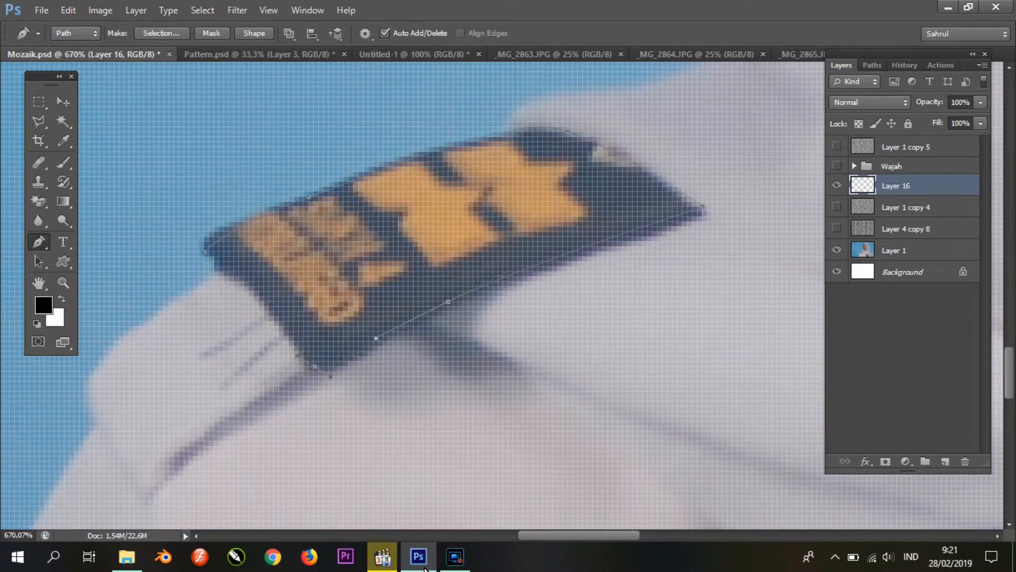
{"action": "right_click", "coordinate": [453, 239]}
{"action": "left_click", "coordinate": [517, 307]}
{"action": "left_click", "coordinate": [586, 157]}
{"action": "left_click", "coordinate": [905, 207]}
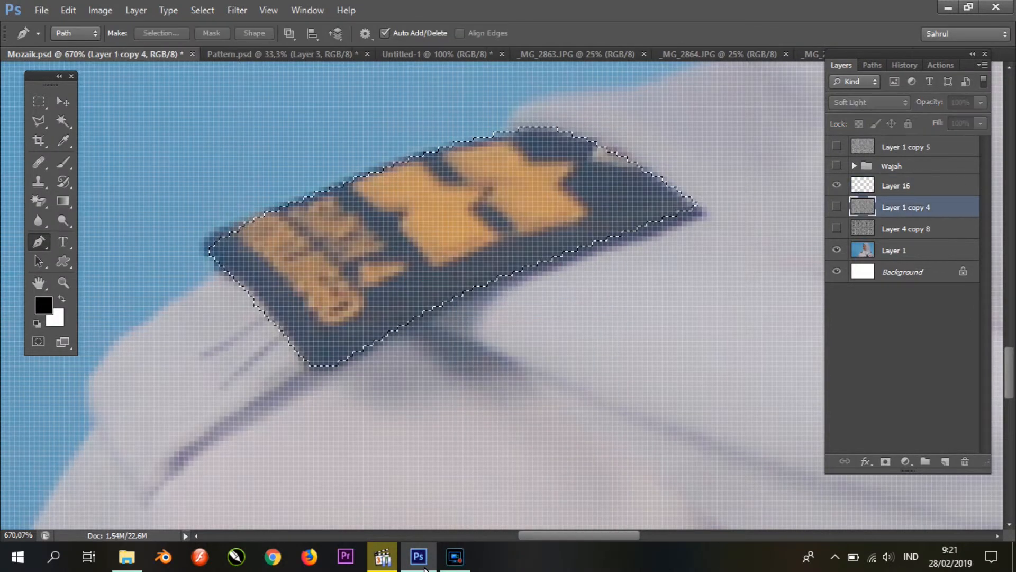
{"action": "key", "text": "ctrl+j"}
Step: Set the left epaulette's layer to the Normal blend mode and darken its midtones with Levels
{"action": "left_click", "coordinate": [869, 102]}
{"action": "left_click", "coordinate": [858, 101]}
{"action": "right_click", "coordinate": [900, 207]}
{"action": "key", "text": "Escape"}
{"action": "key", "text": "ctrl+l"}
{"action": "left_click_drag", "start_coordinate": [735, 267], "coordinate": [778, 267]}
{"action": "left_click", "coordinate": [882, 127]}
Step: Trace the epaulette on the right side of the portrait and copy that area of Layer 1 copy 4 to a new layer
{"action": "scroll", "coordinate": [279, 259], "scroll_direction": "down", "scroll_amount": 9}
{"action": "scroll", "coordinate": [279, 259], "scroll_direction": "up", "scroll_amount": 4}
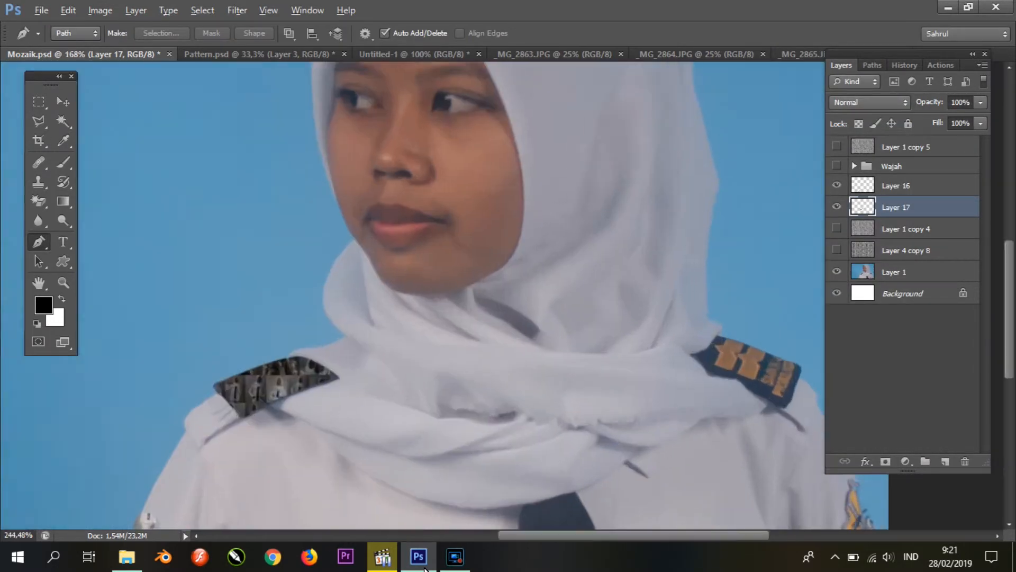
{"action": "scroll", "coordinate": [786, 413], "scroll_direction": "up", "scroll_amount": 8}
{"action": "scroll", "coordinate": [503, 295], "scroll_direction": "right", "scroll_amount": 1}
{"action": "left_click", "coordinate": [480, 192]}
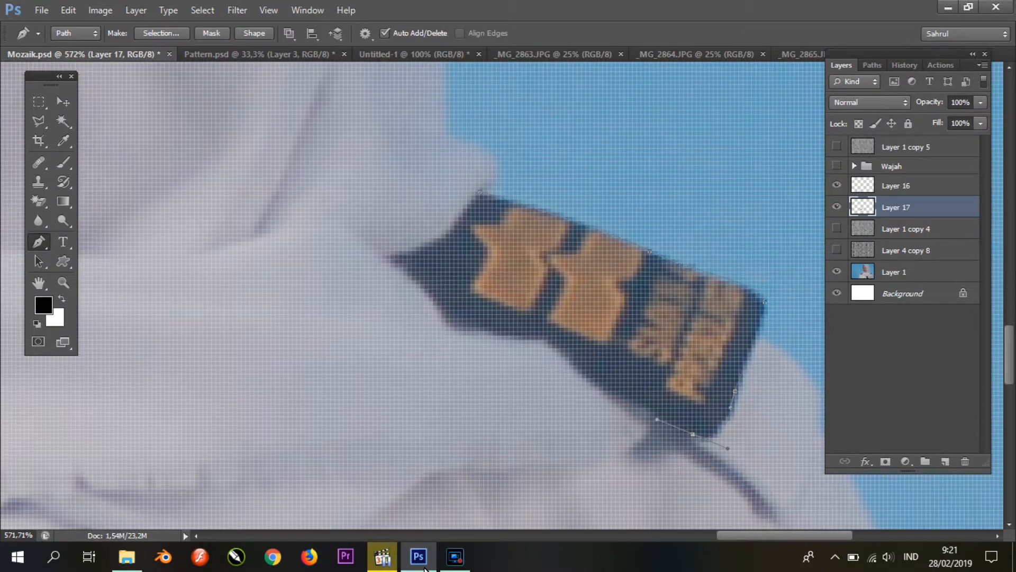
{"action": "right_click", "coordinate": [566, 296]}
{"action": "left_click", "coordinate": [598, 309]}
{"action": "key", "text": "Return"}
{"action": "left_click", "coordinate": [906, 229]}
{"action": "key", "text": "ctrl+j"}
Step: Darken the right epaulette's layer with Levels and set it to the Normal blend mode
{"action": "key", "text": "ctrl+l"}
{"action": "left_click_drag", "start_coordinate": [735, 268], "coordinate": [762, 268]}
{"action": "left_click", "coordinate": [882, 127]}
{"action": "left_click", "coordinate": [870, 102]}
{"action": "left_click", "coordinate": [863, 114]}
{"action": "key", "text": "ctrl+l"}
{"action": "left_click", "coordinate": [882, 126]}
Step: Hide the portrait on Layer 1 briefly to check the uniform's mosaic pieces against the white background
{"action": "scroll", "coordinate": [590, 241], "scroll_direction": "down", "scroll_amount": 10}
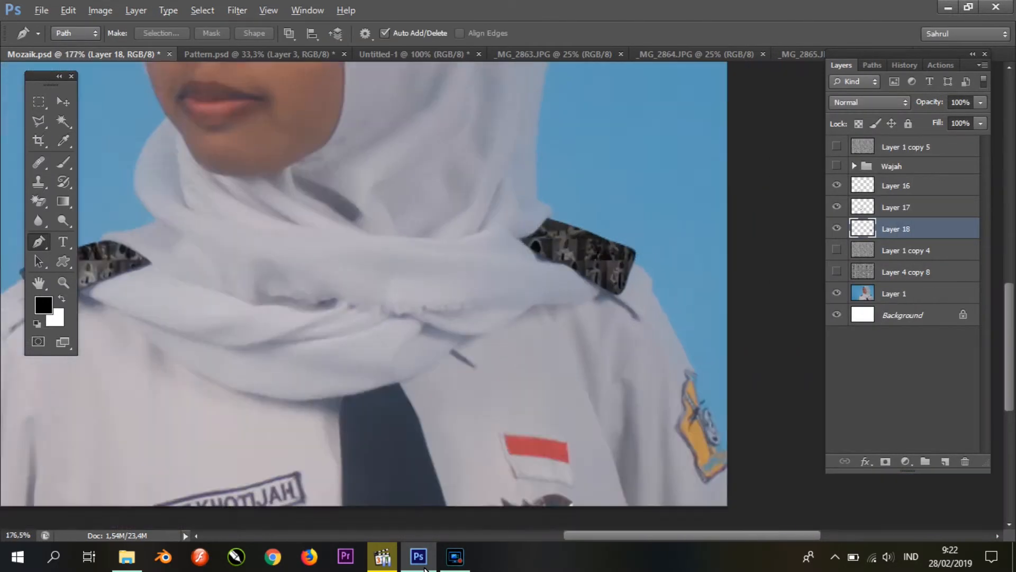
{"action": "left_click", "coordinate": [836, 292]}
{"action": "left_click", "coordinate": [837, 165]}
{"action": "left_click", "coordinate": [836, 165]}
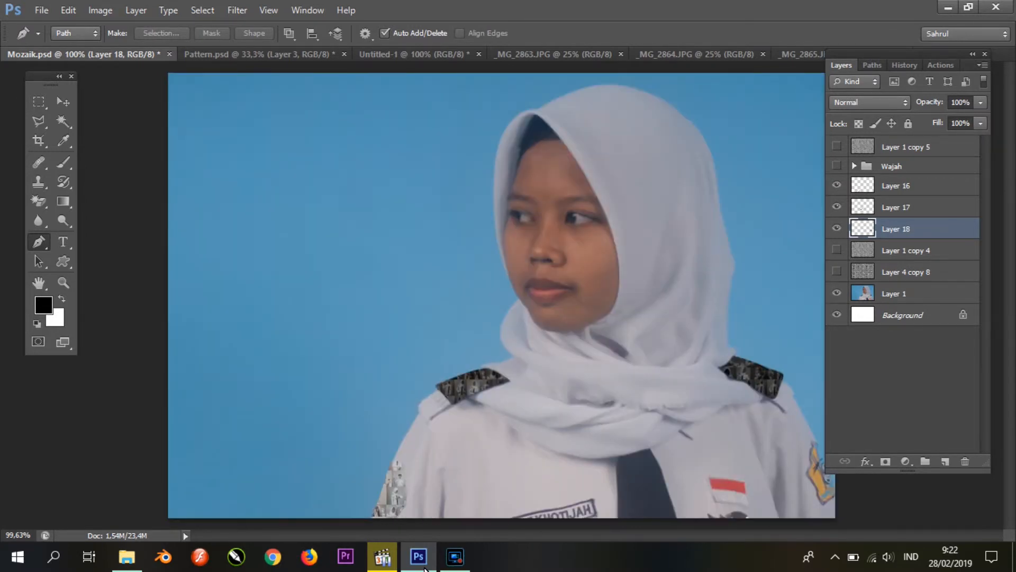
Step: Trace the dark tie below the scarf and copy that area of Layer 1 copy 4 to a new layer
{"action": "scroll", "coordinate": [657, 476], "scroll_direction": "up", "scroll_amount": 10}
{"action": "scroll", "coordinate": [476, 296], "scroll_direction": "down", "scroll_amount": 3}
{"action": "left_click", "coordinate": [471, 204]}
{"action": "left_click_drag", "start_coordinate": [460, 251], "coordinate": [463, 273]}
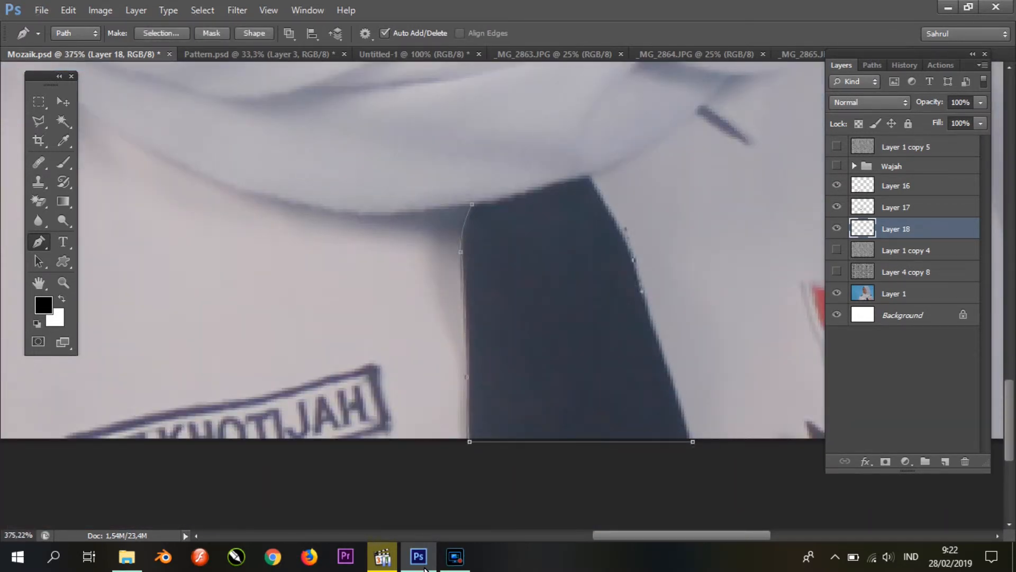
{"action": "right_click", "coordinate": [586, 239]}
{"action": "left_click", "coordinate": [646, 291]}
{"action": "key", "text": "Return"}
{"action": "left_click", "coordinate": [905, 250]}
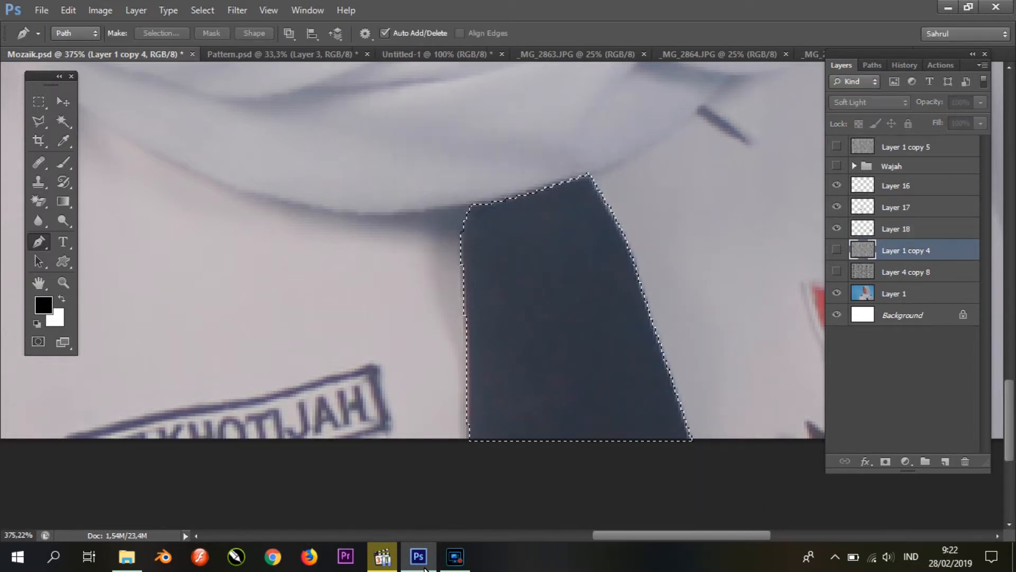
{"action": "key", "text": "ctrl+j"}
Step: Set both the tie's layer and Layer 1 copy 4 to the Normal blend mode, keeping Layer 1 copy 4 hidden
{"action": "left_click", "coordinate": [870, 102]}
{"action": "left_click", "coordinate": [841, 118]}
{"action": "left_click", "coordinate": [906, 272]}
{"action": "left_click", "coordinate": [836, 271]}
{"action": "left_click", "coordinate": [870, 102]}
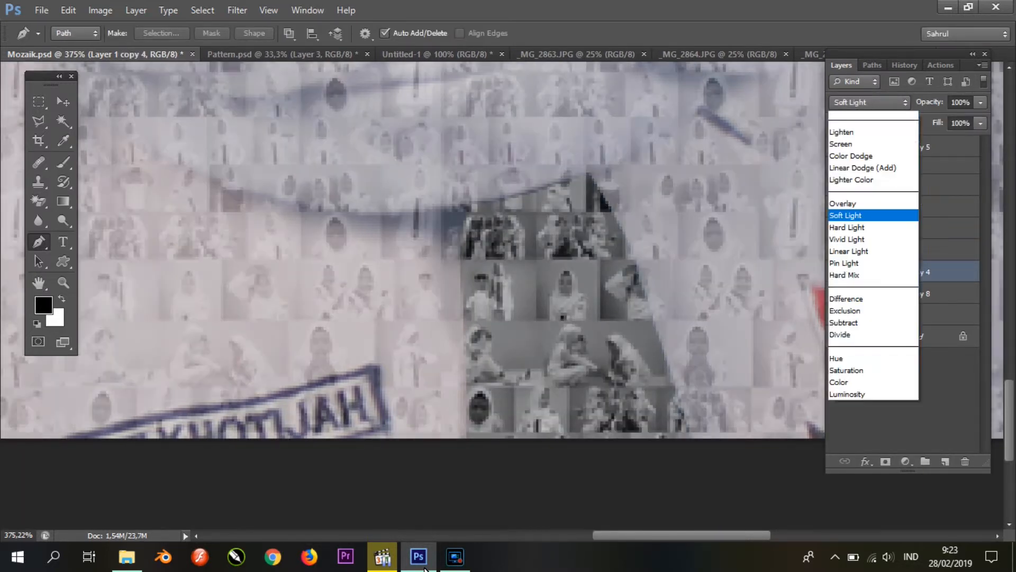
{"action": "left_click", "coordinate": [841, 118]}
{"action": "left_click", "coordinate": [836, 271]}
Step: Darken the midtones of the tie's layer, Layer 19, with Levels
{"action": "left_click", "coordinate": [905, 251]}
{"action": "left_click_drag", "start_coordinate": [736, 267], "coordinate": [785, 267]}
{"action": "key", "text": "Return"}
Step: Trace the yellow sleeve badge at the portrait's lower right and turn the path into a selection
{"action": "scroll", "coordinate": [620, 285], "scroll_direction": "down", "scroll_amount": 15}
{"action": "scroll", "coordinate": [542, 357], "scroll_direction": "up", "scroll_amount": 15}
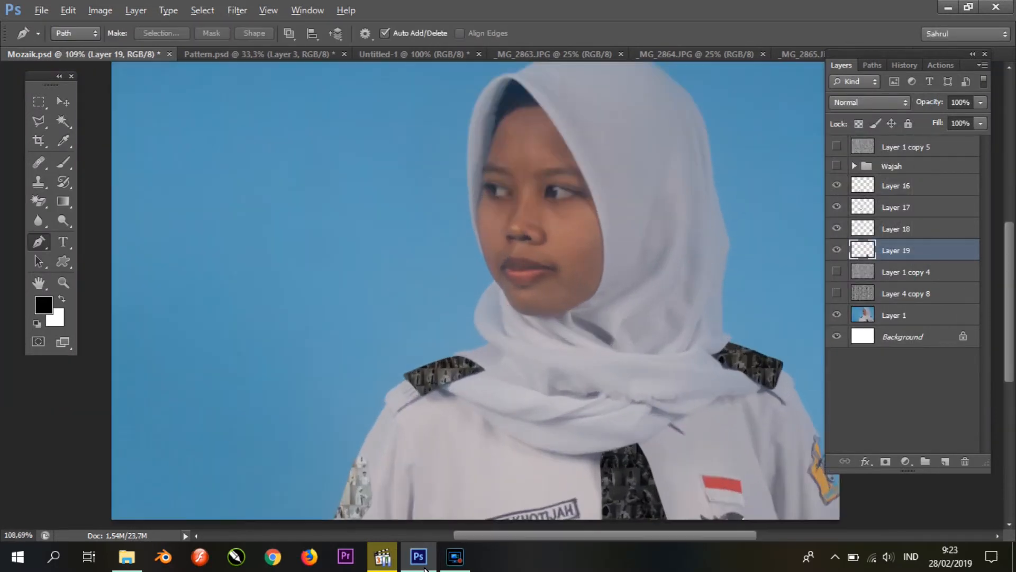
{"action": "left_click_drag", "start_coordinate": [609, 360], "coordinate": [270, 315]}
{"action": "left_click_drag", "start_coordinate": [529, 381], "coordinate": [298, 142]}
{"action": "left_click_drag", "start_coordinate": [750, 429], "coordinate": [691, 406]}
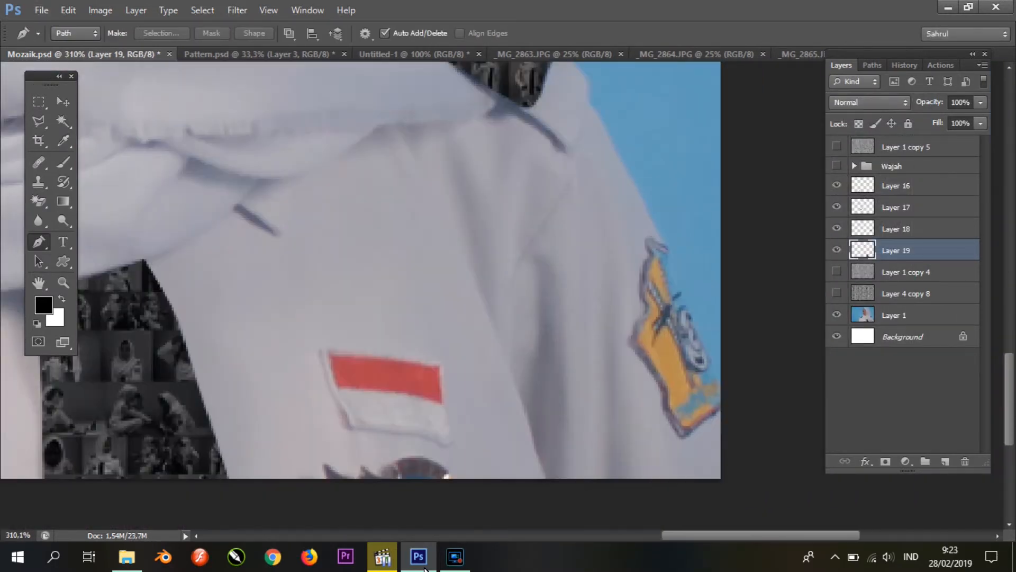
{"action": "scroll", "coordinate": [691, 405], "scroll_direction": "up", "scroll_amount": 4}
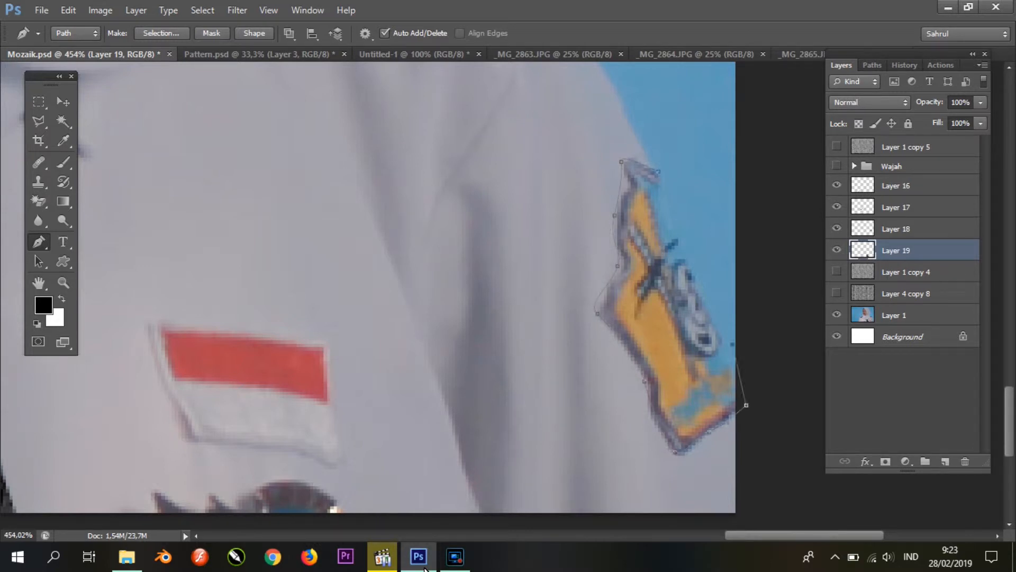
{"action": "right_click", "coordinate": [681, 296]}
{"action": "left_click", "coordinate": [707, 308]}
{"action": "key", "text": "Return"}
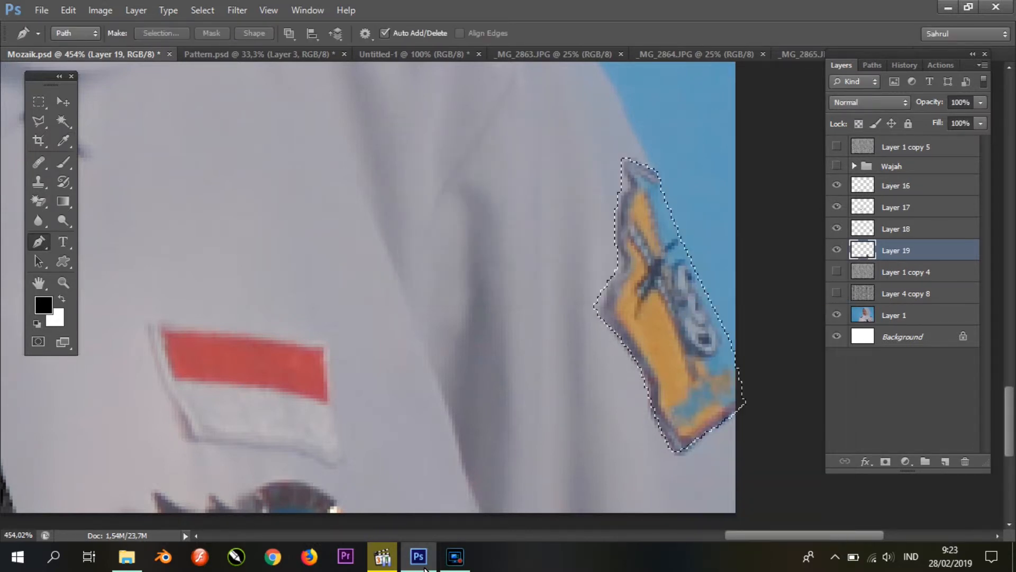
Step: Copy the selected sleeve badge area of Layer 1 copy 4 to a new layer and set its midtones to 0.81 with Levels
{"action": "left_click", "coordinate": [905, 272]}
{"action": "key", "text": "ctrl+j"}
{"action": "key", "text": "ctrl+l"}
{"action": "mouse_move", "coordinate": [736, 266]}
{"action": "left_mouse_down"}
{"action": "mouse_move", "coordinate": [769, 267]}
{"action": "mouse_move", "coordinate": [748, 267]}
{"action": "left_mouse_up"}
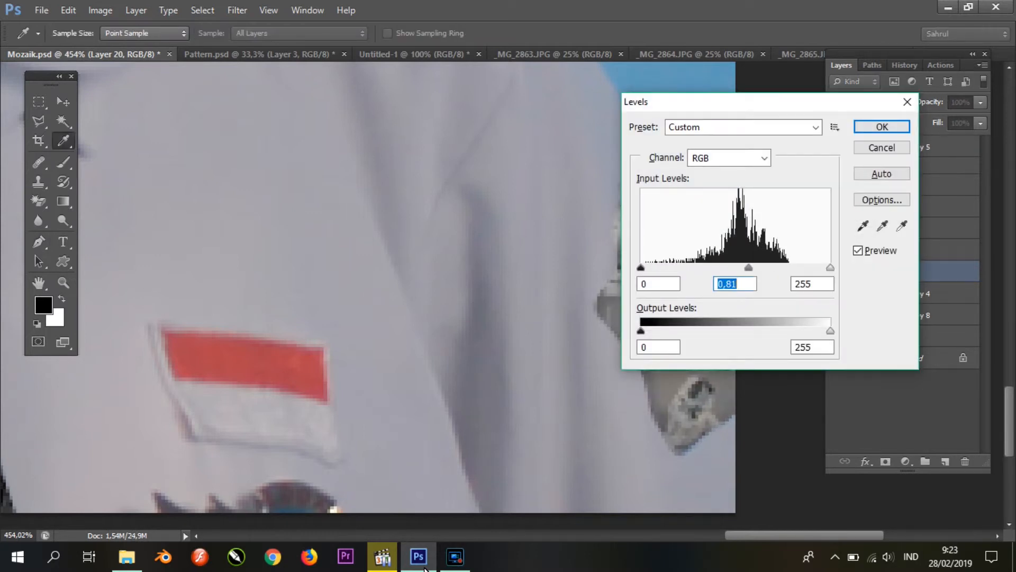
{"action": "key", "text": "Return"}
{"action": "scroll", "coordinate": [502, 295], "scroll_direction": "down", "scroll_amount": 16}
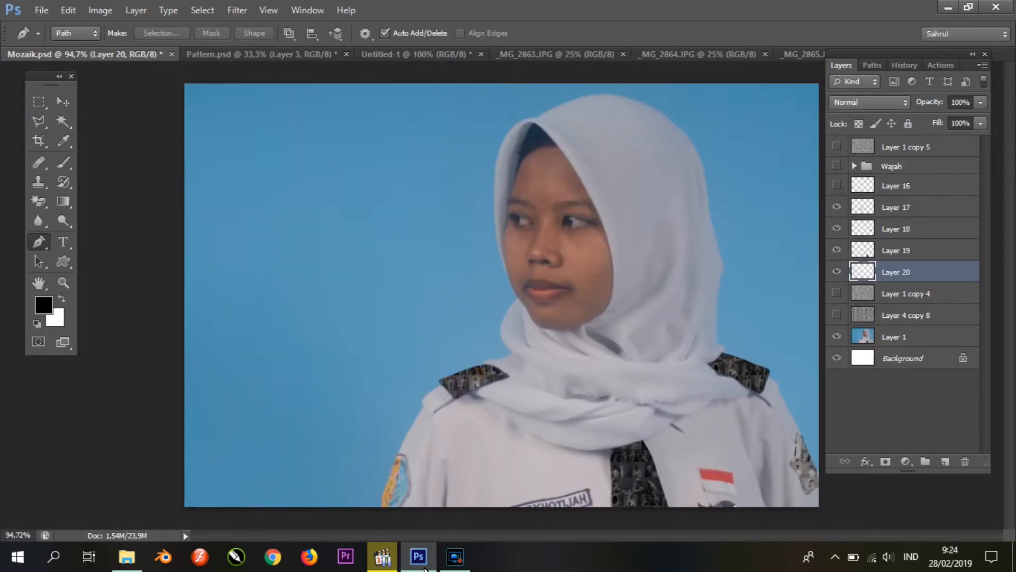
Step: Show Layer 16, the other sleeve badge's mosaic piece, and set its midtones to 0.74 with Levels
{"action": "left_click", "coordinate": [837, 184]}
{"action": "left_click", "coordinate": [896, 186]}
{"action": "key", "text": "ctrl+l"}
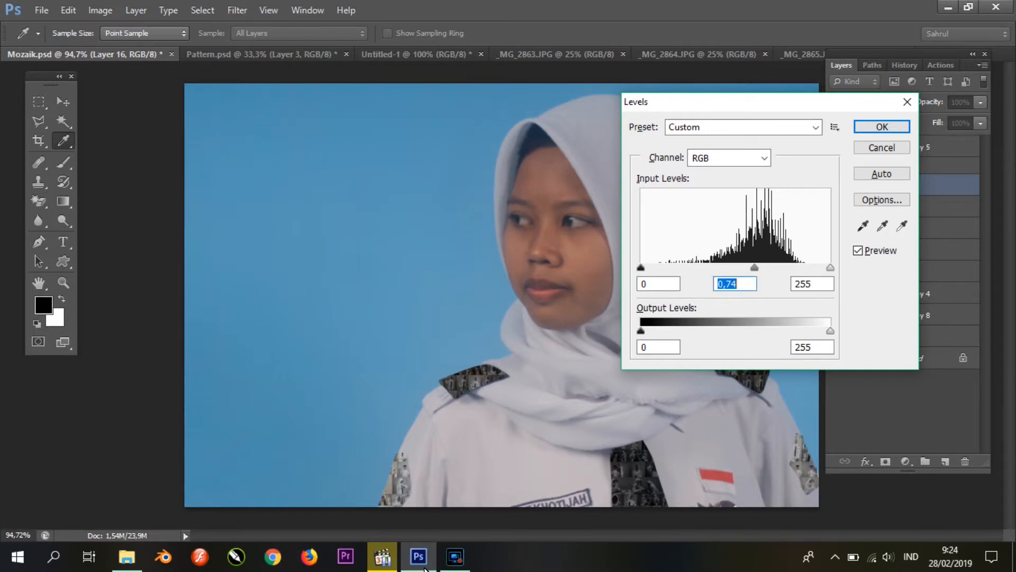
{"action": "key", "text": "Return"}
Step: Trace the red upper half of the flag patch and copy that area of Layer 1 copy 4 to a new layer
{"action": "scroll", "coordinate": [746, 517], "scroll_direction": "up", "scroll_amount": 18}
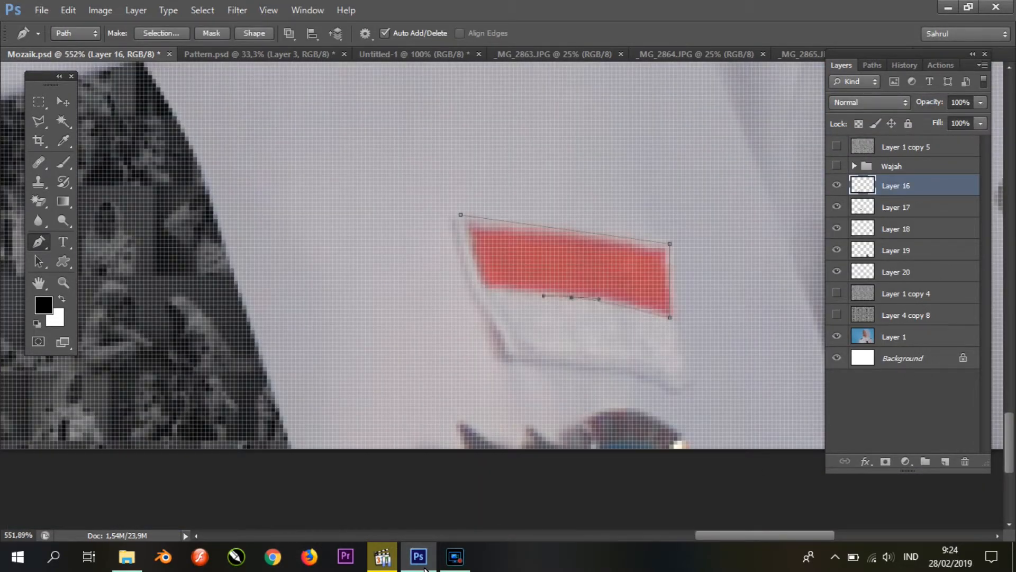
{"action": "right_click", "coordinate": [554, 238]}
{"action": "left_click", "coordinate": [602, 305]}
{"action": "left_click", "coordinate": [906, 294]}
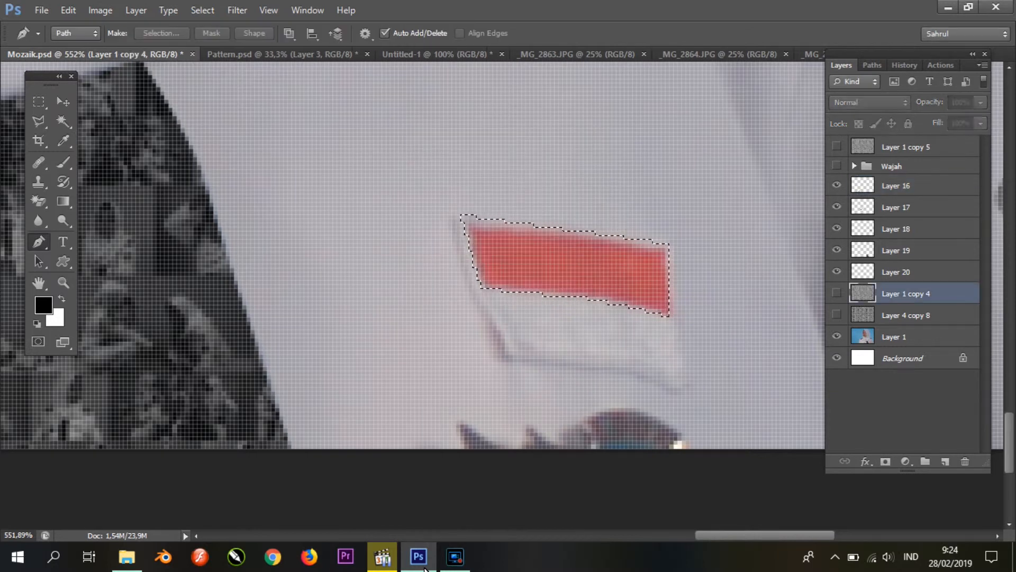
{"action": "key", "text": "ctrl+j"}
Step: Darken the midtones of the flag's red-half piece with Levels
{"action": "key", "text": "ctrl+l"}
{"action": "left_click_drag", "start_coordinate": [735, 268], "coordinate": [757, 267]}
{"action": "left_click", "coordinate": [882, 127]}
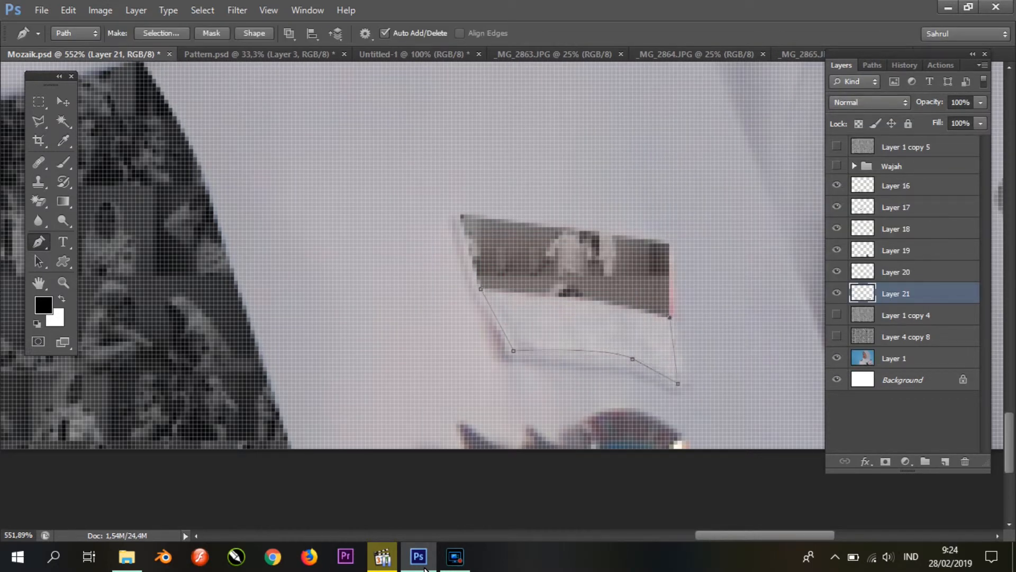
Step: Trace the white lower half of the flag patch and copy that area of Layer 1 copy 4 to a new layer
{"action": "right_click", "coordinate": [610, 328]}
{"action": "left_click", "coordinate": [669, 93]}
{"action": "key", "text": "Return"}
{"action": "left_click", "coordinate": [905, 315]}
{"action": "key", "text": "ctrl+j"}
Step: Lighten the midtones of the flag's white-half piece with Levels
{"action": "key", "text": "ctrl+l"}
{"action": "left_click_drag", "start_coordinate": [735, 268], "coordinate": [684, 268]}
{"action": "left_click", "coordinate": [882, 127]}
Step: Trace the dark emblem below the flag patch at the image's bottom edge and turn the path into a selection
{"action": "scroll", "coordinate": [562, 285], "scroll_direction": "down", "scroll_amount": 3}
{"action": "scroll", "coordinate": [561, 365], "scroll_direction": "down", "scroll_amount": 5}
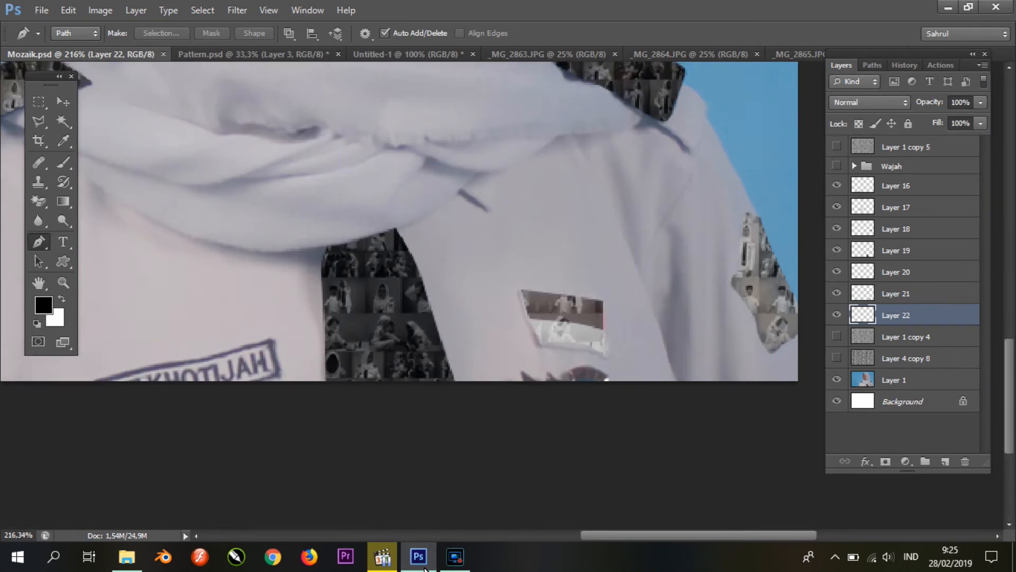
{"action": "scroll", "coordinate": [565, 327], "scroll_direction": "up", "scroll_amount": 15}
{"action": "left_click", "coordinate": [354, 328]}
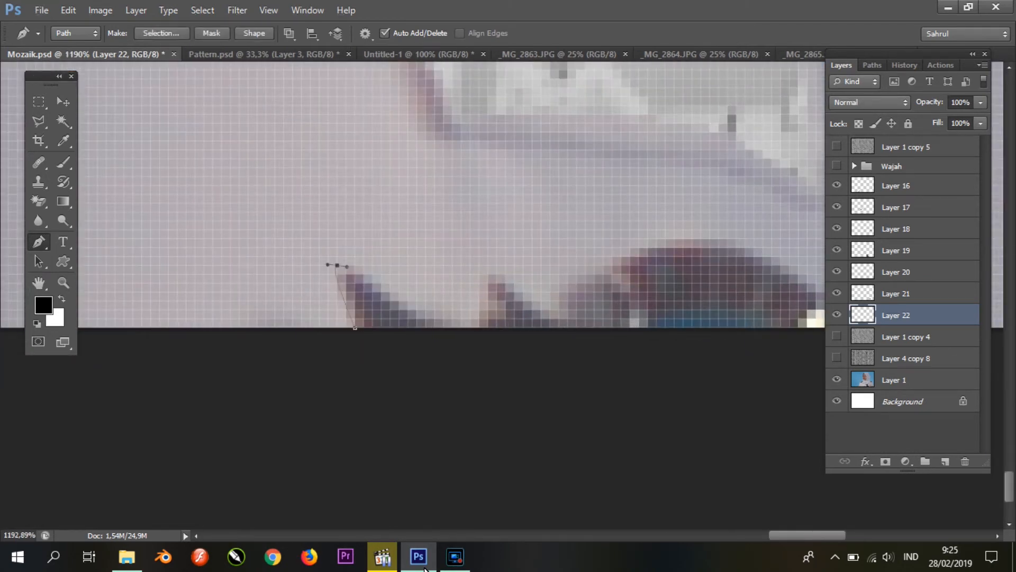
{"action": "left_click_drag", "start_coordinate": [568, 291], "coordinate": [580, 281]}
{"action": "scroll", "coordinate": [561, 264], "scroll_direction": "right", "scroll_amount": 3}
{"action": "left_click_drag", "start_coordinate": [534, 240], "coordinate": [549, 238]}
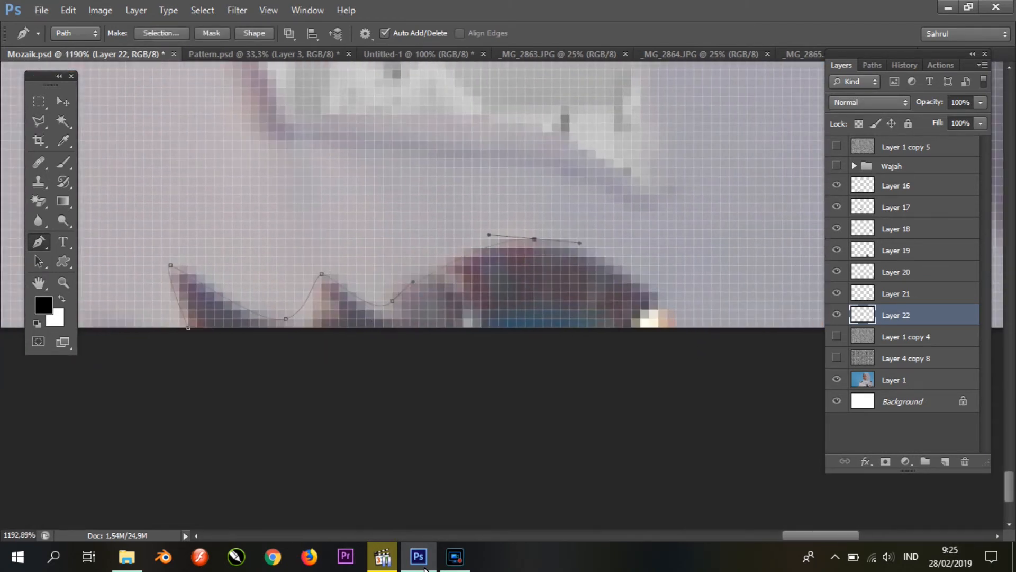
{"action": "left_click", "coordinate": [525, 389]}
{"action": "left_click", "coordinate": [188, 328]}
{"action": "right_click", "coordinate": [225, 318]}
{"action": "left_click", "coordinate": [284, 84]}
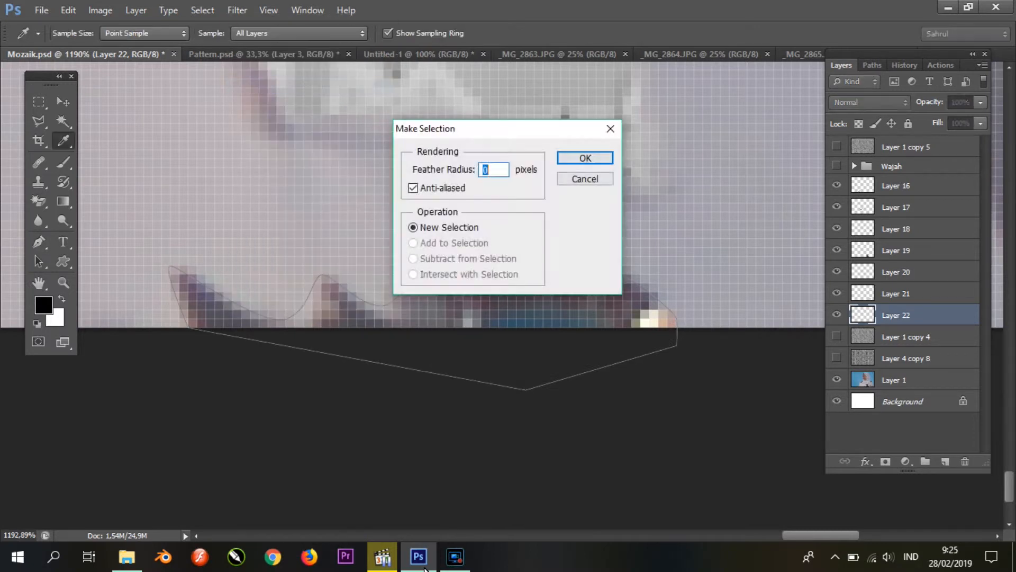
{"action": "key", "text": "Return"}
Step: Copy the emblem area of Layer 1 copy 4 to a new layer and darken its midtones with Levels
{"action": "left_click", "coordinate": [905, 337]}
{"action": "key", "text": "ctrl+j"}
{"action": "key", "text": "ctrl+l"}
{"action": "left_click_drag", "start_coordinate": [735, 268], "coordinate": [760, 268]}
{"action": "left_click", "coordinate": [883, 127]}
Step: Select the blue background of Layer 1 with the Magic Wand and copy it to a new layer
{"action": "scroll", "coordinate": [617, 285], "scroll_direction": "down", "scroll_amount": 15}
{"action": "scroll", "coordinate": [580, 273], "scroll_direction": "up", "scroll_amount": 8}
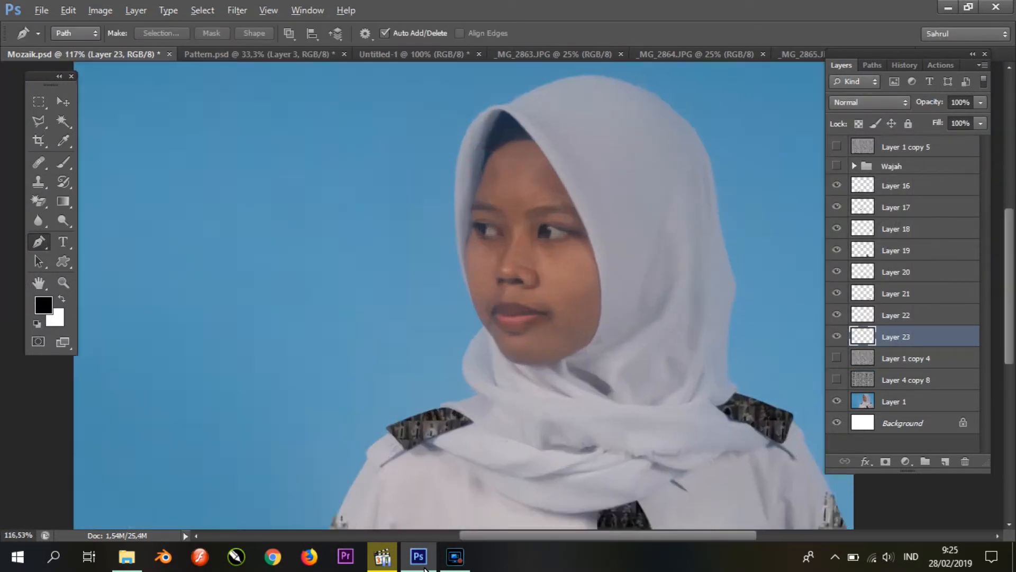
{"action": "scroll", "coordinate": [555, 286], "scroll_direction": "down", "scroll_amount": 9}
{"action": "scroll", "coordinate": [639, 352], "scroll_direction": "up", "scroll_amount": 6}
{"action": "scroll", "coordinate": [638, 339], "scroll_direction": "down", "scroll_amount": 3}
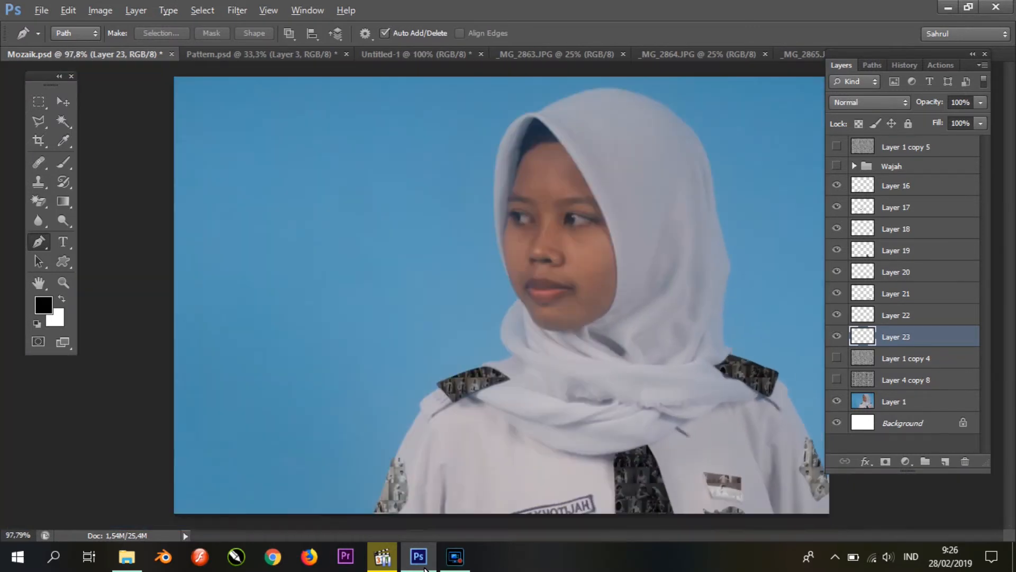
{"action": "left_click", "coordinate": [906, 401]}
{"action": "key", "text": "w"}
{"action": "left_click", "coordinate": [402, 201]}
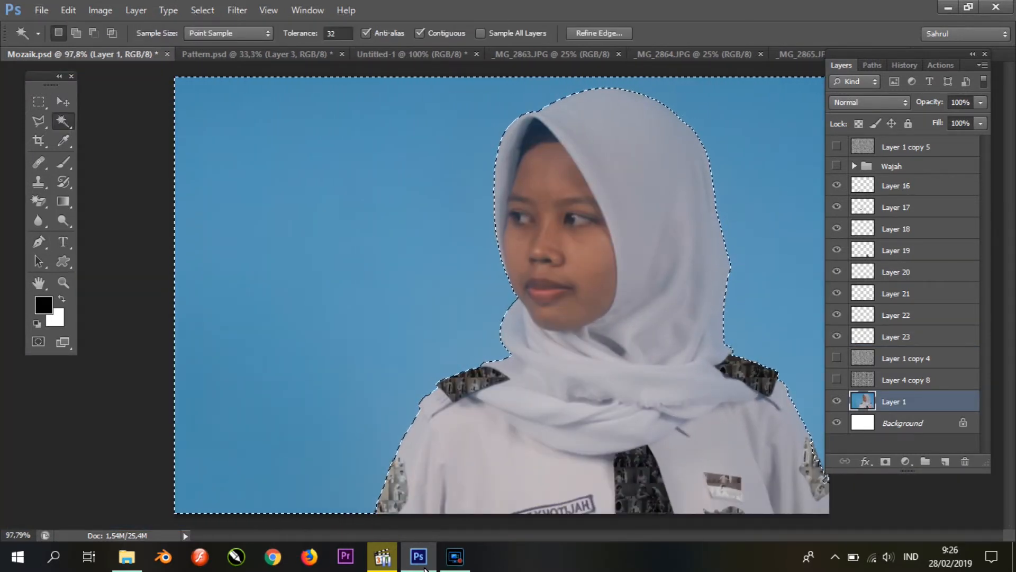
{"action": "key", "text": "ctrl+j"}
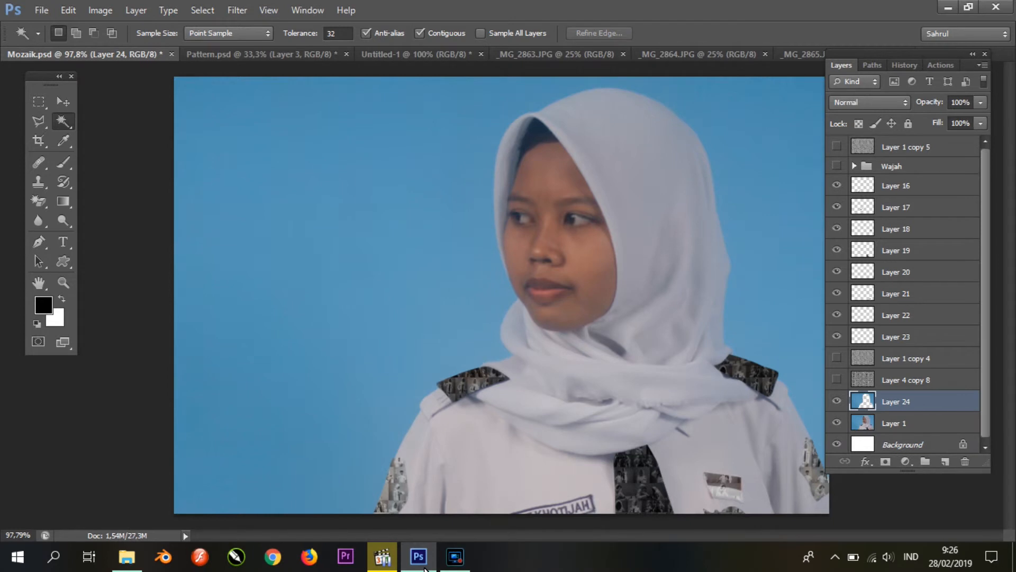
Step: Reselect the background, invert the selection to copy the figure from Layer 1 to a new layer, and hide Layer 1 and Layer 24
{"action": "key", "text": "ctrl+shift+d"}
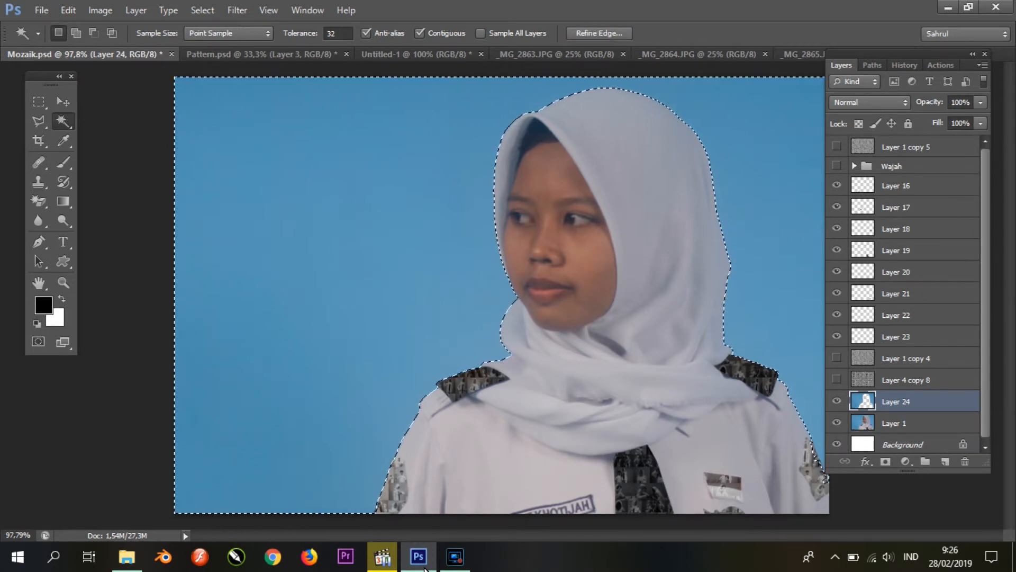
{"action": "key", "text": "ctrl+i"}
{"action": "key", "text": "ctrl+z"}
{"action": "key", "text": "ctrl+shift+i"}
{"action": "key", "text": "alt+bracketleft"}
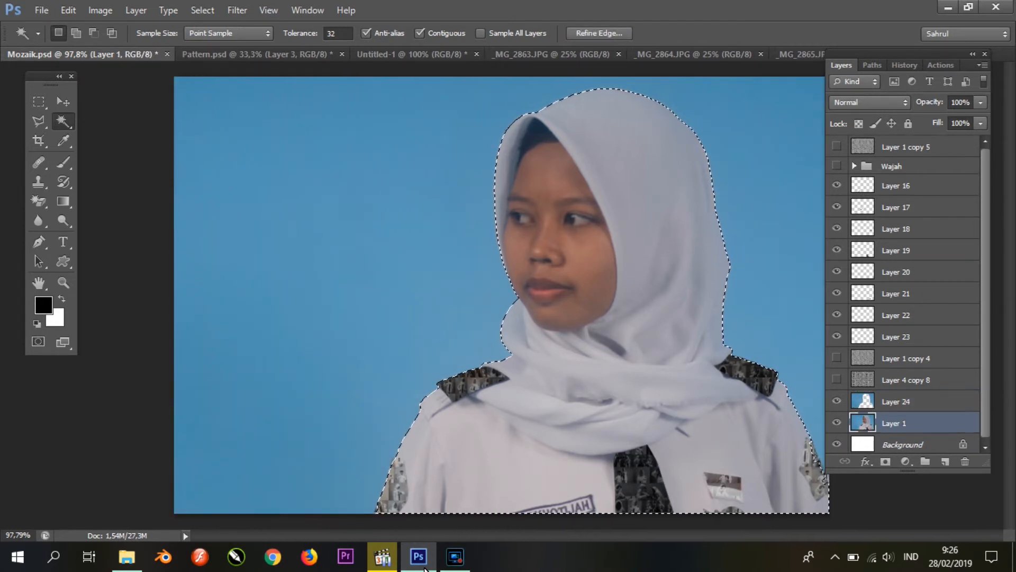
{"action": "key", "text": "ctrl+j"}
{"action": "left_click", "coordinate": [837, 444]}
{"action": "left_click", "coordinate": [837, 400]}
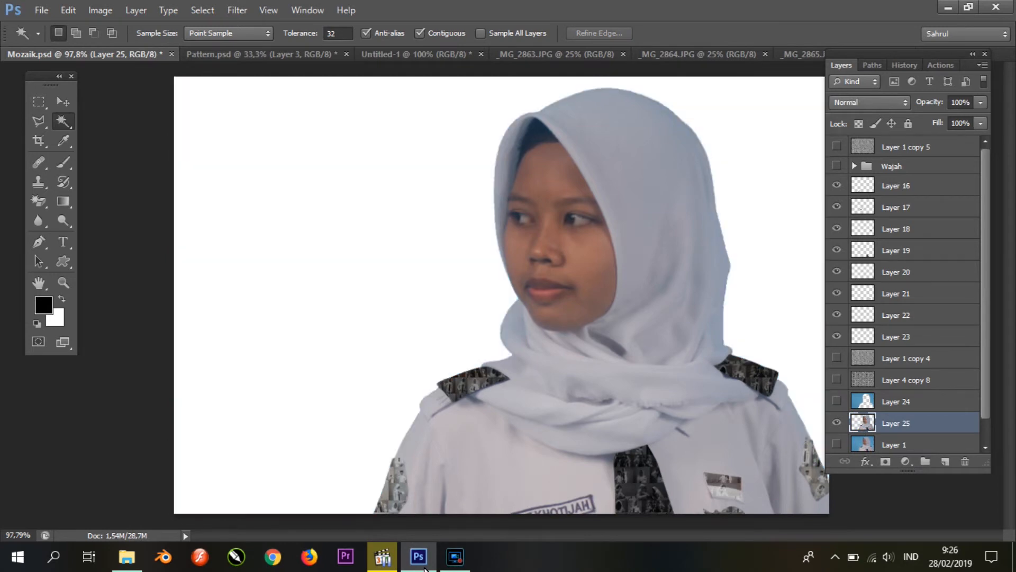
Step: Select the light headscarf and shirt areas of Layer 25 with the Magic Wand and copy them to a new layer
{"action": "scroll", "coordinate": [636, 238], "scroll_direction": "down", "scroll_amount": 5}
{"action": "scroll", "coordinate": [635, 238], "scroll_direction": "up", "scroll_amount": 4}
{"action": "left_click", "coordinate": [644, 212]}
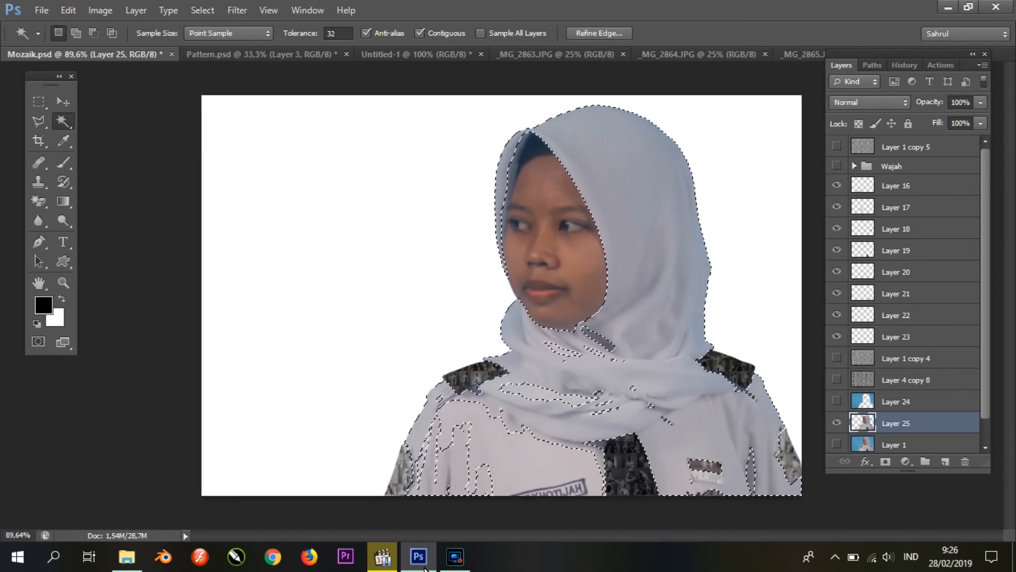
{"action": "key", "text": "ctrl+j"}
Step: Load the outline of Layer 26 as a selection and copy that area of Layer 1 copy 4 to a new layer
{"action": "left_click", "coordinate": [836, 422]}
{"action": "left_click", "coordinate": [837, 422]}
{"action": "left_click", "coordinate": [837, 444]}
{"action": "left_click", "coordinate": [837, 444]}
{"action": "left_click", "coordinate": [863, 422], "text": "ctrl"}
{"action": "left_click", "coordinate": [906, 358]}
{"action": "key", "text": "ctrl+j"}
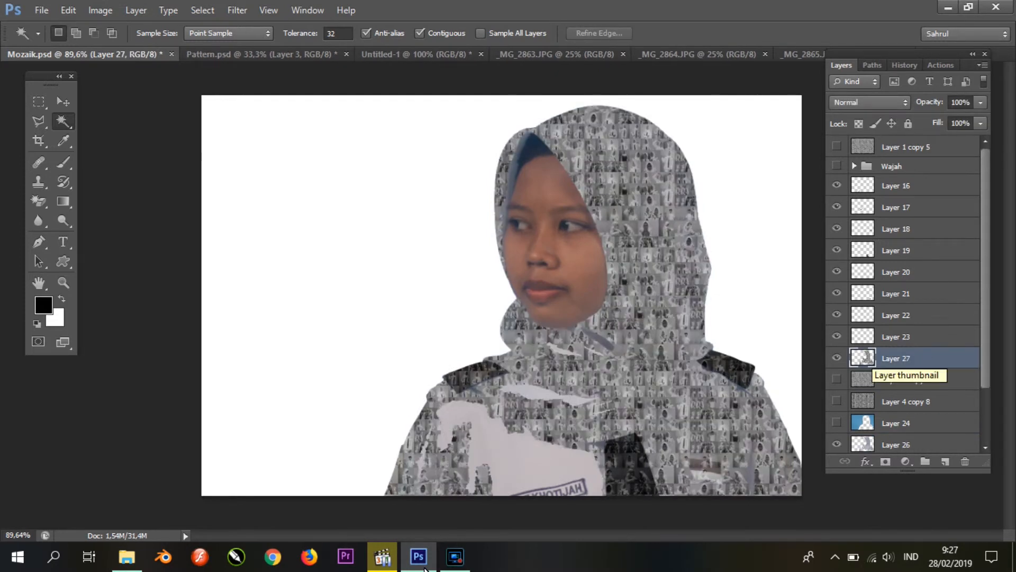
Step: Set the midtones of the headscarf and shirt mosaic piece to 1.57 with Levels and hide Layer 26
{"action": "key", "text": "ctrl+l"}
{"action": "left_click_drag", "start_coordinate": [735, 267], "coordinate": [705, 268]}
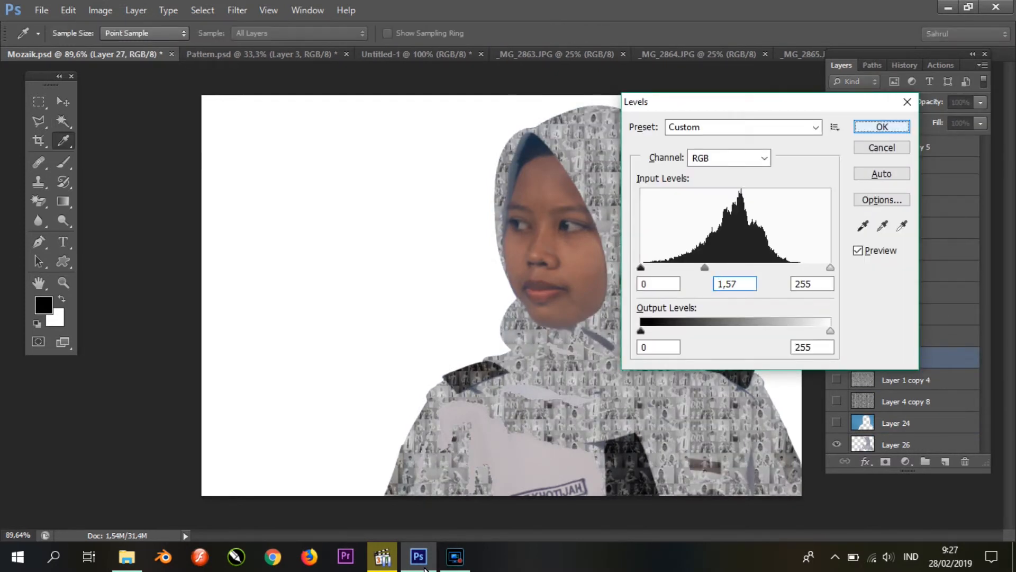
{"action": "key", "text": "Return"}
{"action": "key", "text": "w"}
{"action": "left_click", "coordinate": [836, 398]}
{"action": "left_click", "coordinate": [837, 399]}
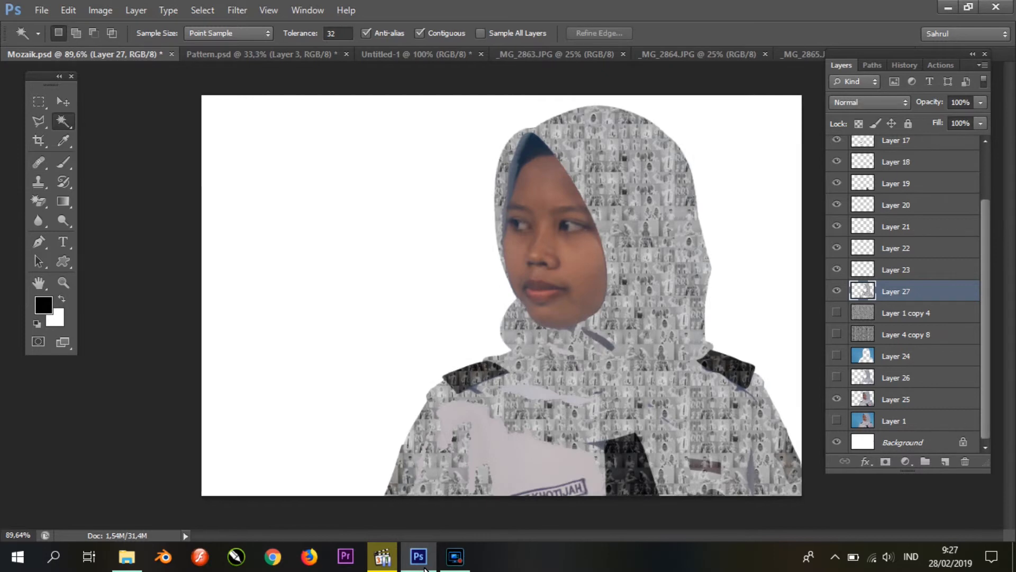
Step: Try to copy the area of Layer 1 copy 4 outside Layer 26's outline to a new layer, and clear the selection
{"action": "left_click", "coordinate": [906, 399]}
{"action": "left_click", "coordinate": [907, 378]}
{"action": "left_click", "coordinate": [863, 377], "text": "ctrl"}
{"action": "left_click", "coordinate": [908, 400]}
{"action": "key", "text": "ctrl+shift+i"}
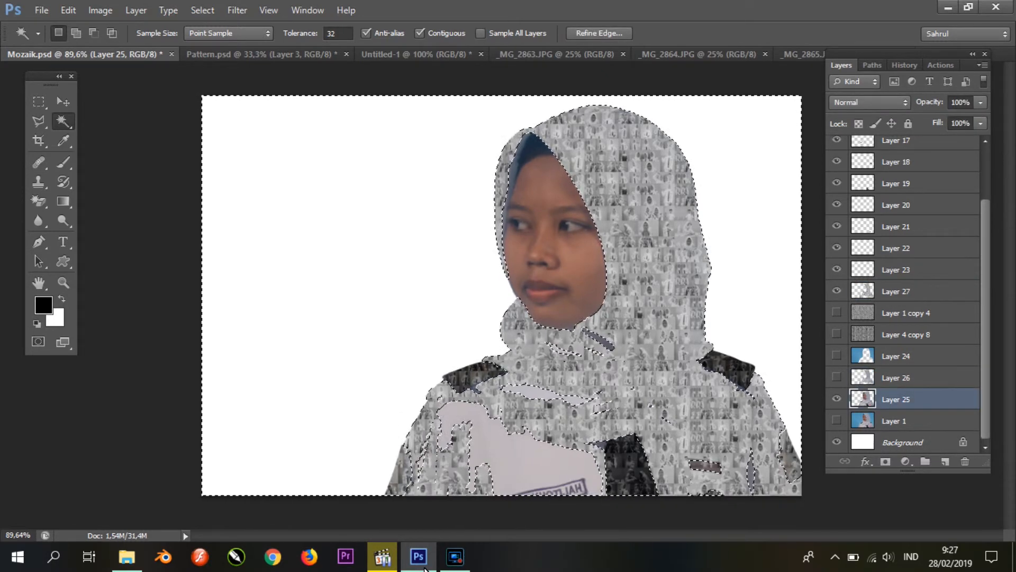
{"action": "left_click", "coordinate": [912, 316]}
{"action": "key", "text": "ctrl+j"}
{"action": "key", "text": "ctrl+z"}
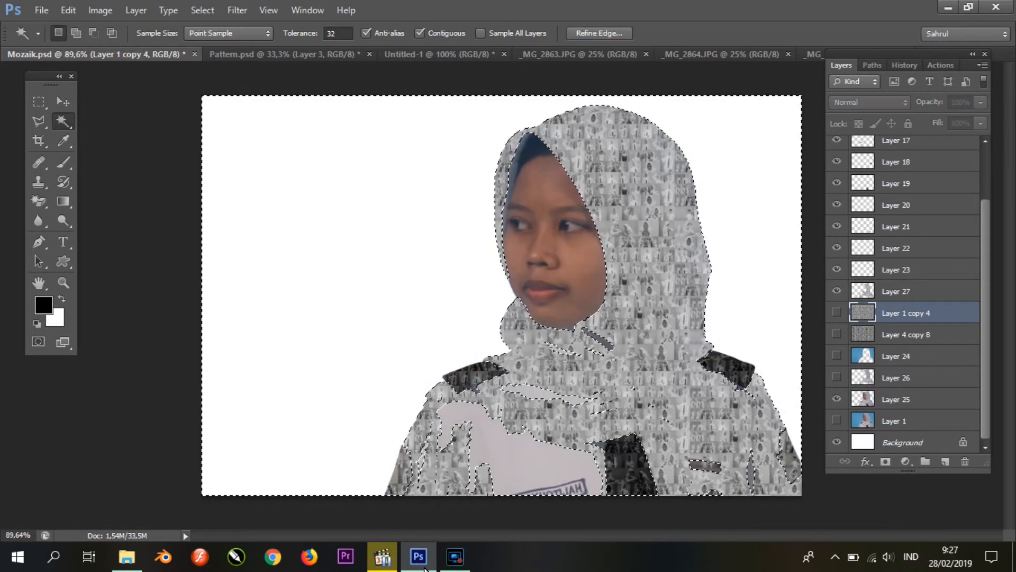
{"action": "scroll", "coordinate": [563, 363], "scroll_direction": "up", "scroll_amount": 3}
{"action": "scroll", "coordinate": [564, 363], "scroll_direction": "down", "scroll_amount": 2}
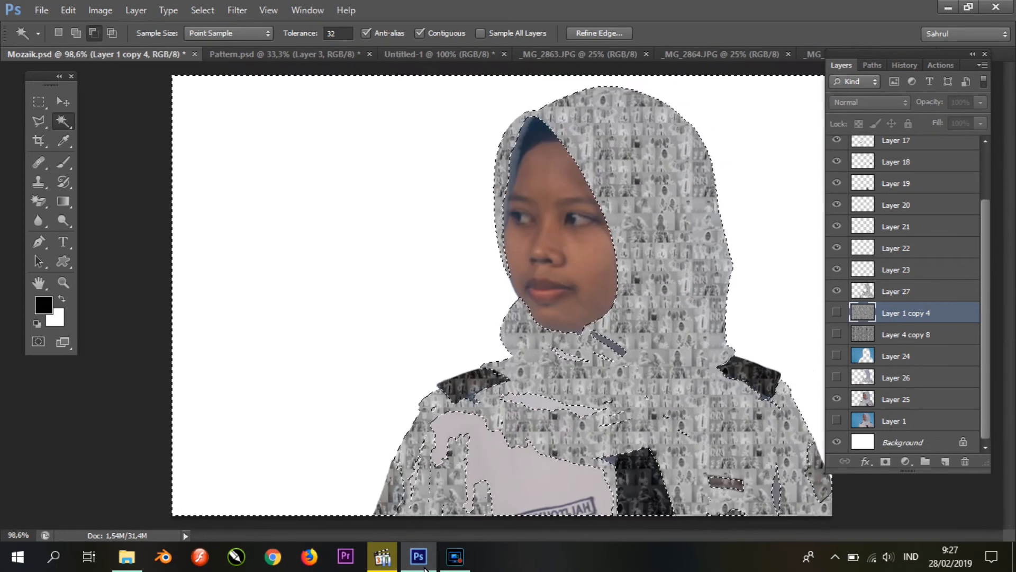
{"action": "left_click", "coordinate": [905, 356]}
{"action": "key", "text": "ctrl+d"}
{"action": "left_click", "coordinate": [863, 400], "text": "ctrl"}
{"action": "key", "text": "ctrl+d"}
Step: Select the remaining plain shirt areas of Layer 25 with the Magic Wand and copy that area of Layer 1 copy 4 to a new layer
{"action": "left_click", "coordinate": [906, 399]}
{"action": "left_click", "coordinate": [534, 469]}
{"action": "left_click_drag", "start_coordinate": [534, 469], "coordinate": [451, 447]}
{"action": "key", "text": "ctrl+z"}
{"action": "left_click", "coordinate": [907, 313]}
{"action": "key", "text": "ctrl+j"}
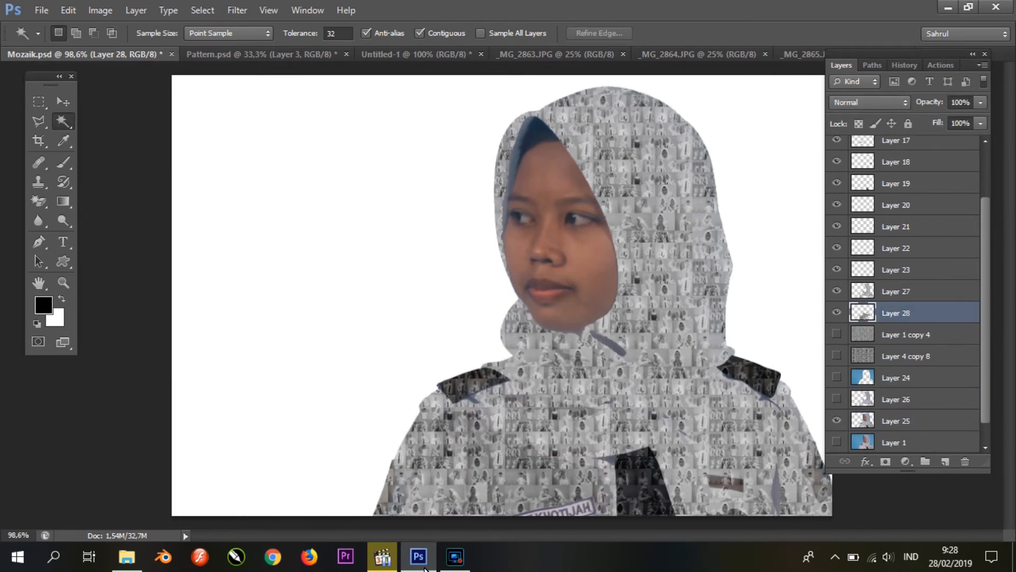
Step: Hide Layer 25 and show the Wajah group
{"action": "left_click", "coordinate": [837, 420]}
{"action": "scroll", "coordinate": [903, 293], "scroll_direction": "up", "scroll_amount": 3}
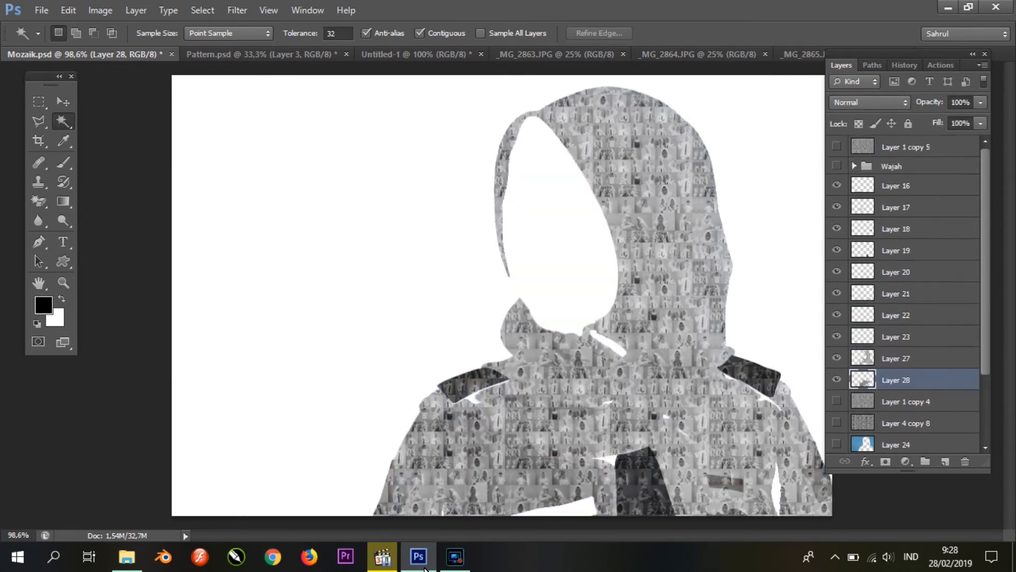
{"action": "left_click", "coordinate": [836, 166]}
{"action": "scroll", "coordinate": [903, 315], "scroll_direction": "down", "scroll_amount": 3}
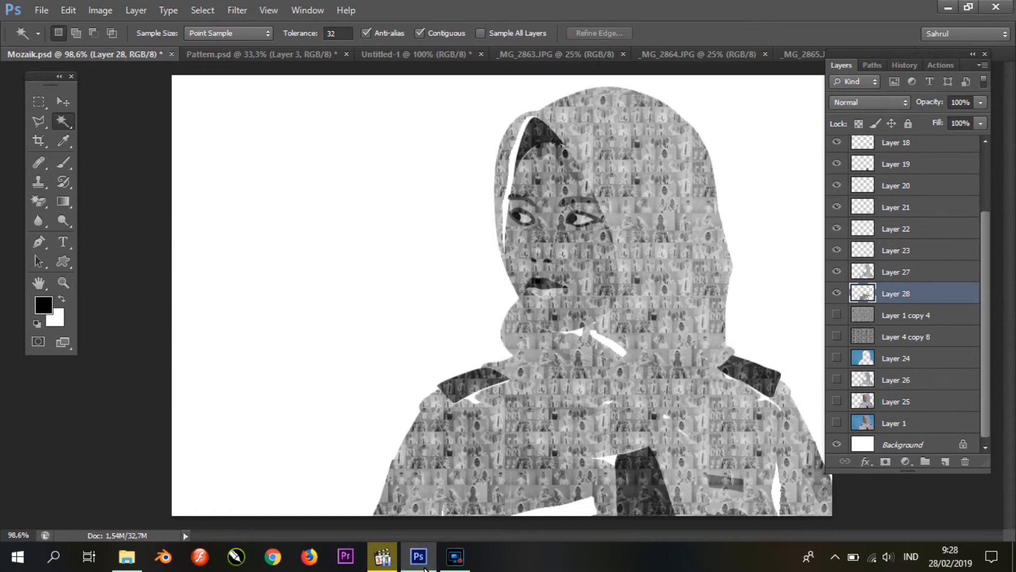
Step: Show Layer 25, select the headscarf's dark inner edge beside the face, and copy that area of Layer 1 copy 4 to a new layer
{"action": "left_click", "coordinate": [906, 315]}
{"action": "left_click", "coordinate": [837, 402]}
{"action": "left_click", "coordinate": [905, 401]}
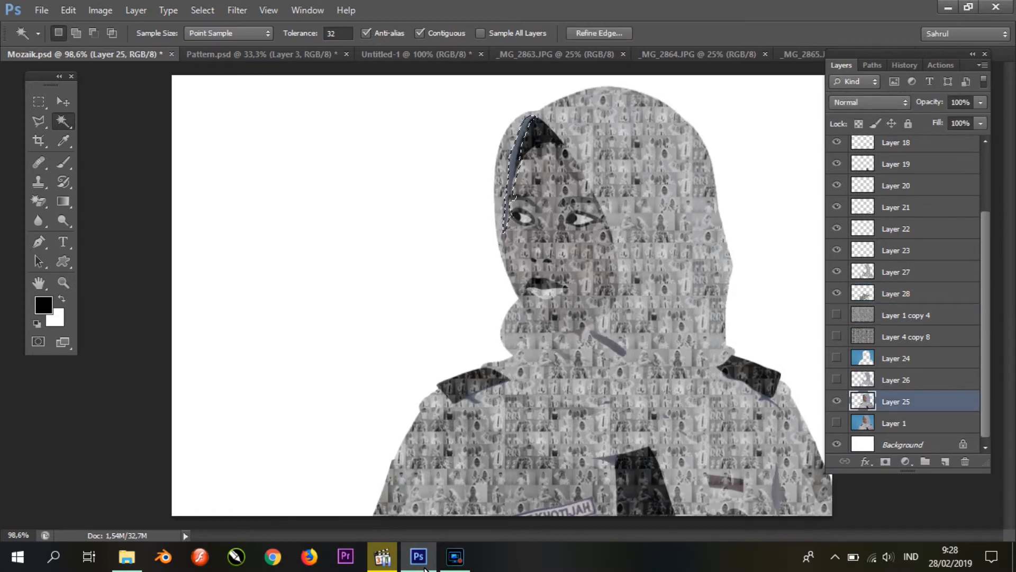
{"action": "left_click", "coordinate": [906, 315]}
{"action": "key", "text": "ctrl+j"}
Step: Darken the midtones of the headscarf's inner-edge piece with Levels
{"action": "key", "text": "ctrl+l"}
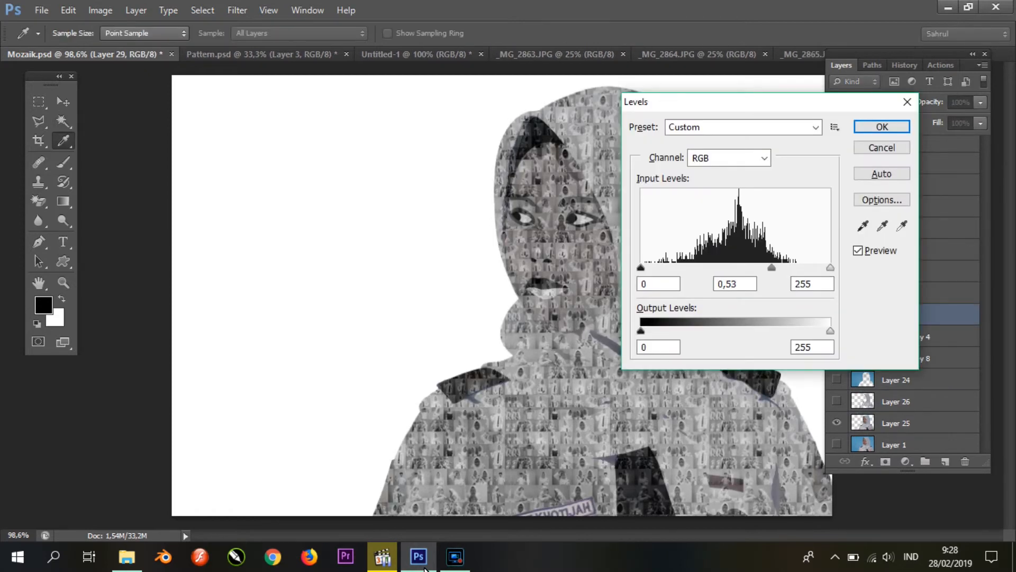
{"action": "left_click_drag", "start_coordinate": [772, 268], "coordinate": [768, 267]}
{"action": "key", "text": "Return"}
Step: Copy the area of Layer 1 copy 4 over the dark fold below the chin to a new layer and set its midtones to 0.55 with Levels
{"action": "left_click", "coordinate": [906, 423]}
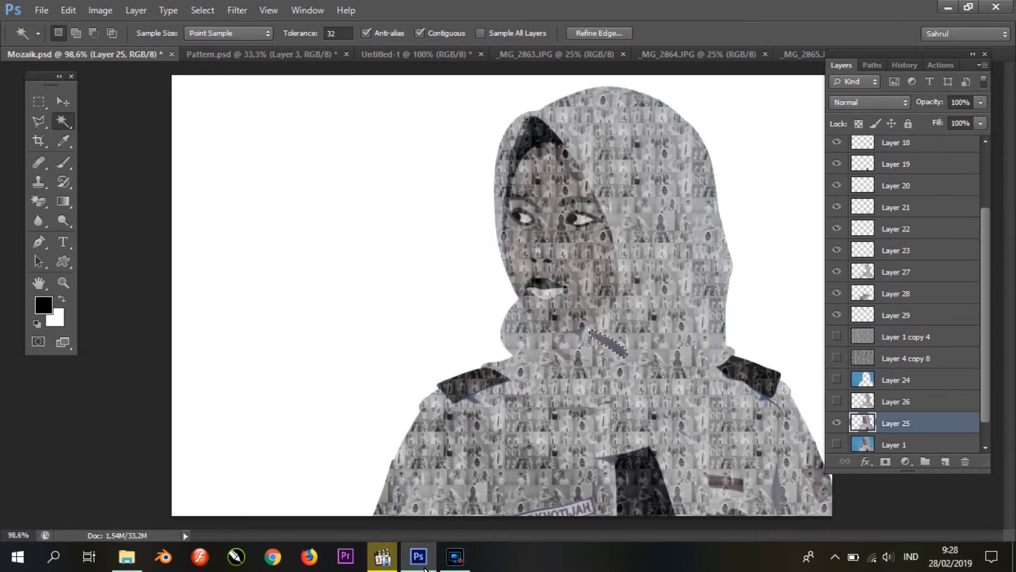
{"action": "left_click", "coordinate": [905, 337]}
{"action": "key", "text": "ctrl+j"}
{"action": "key", "text": "ctrl+l"}
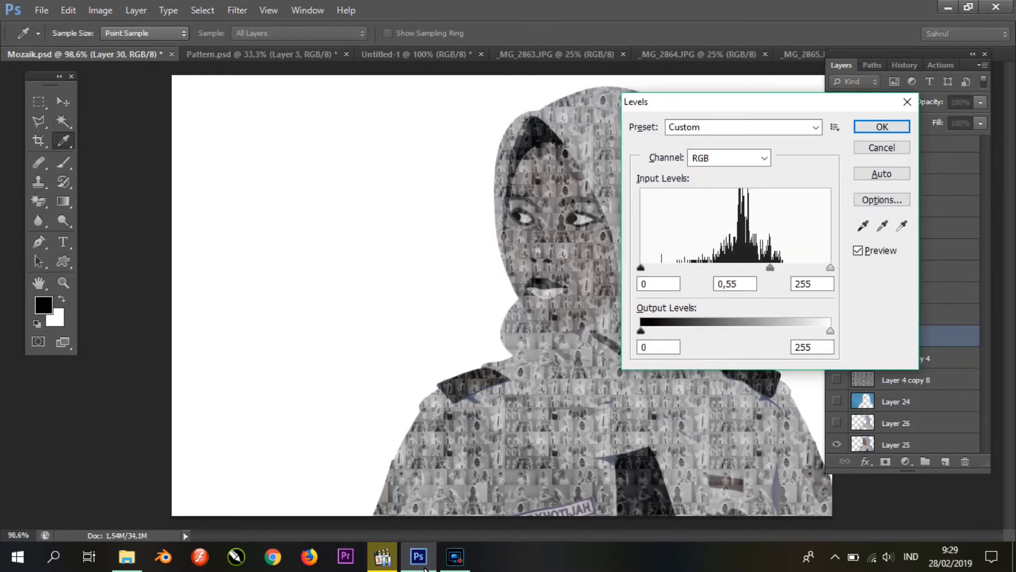
{"action": "key", "text": "Return"}
Step: Select the narrow shadow between shirt and sleeve on Layer 25 and copy that area of Layer 1 copy 4 to a new layer
{"action": "left_click", "coordinate": [905, 445]}
{"action": "key", "text": "ctrl+d"}
{"action": "scroll", "coordinate": [903, 413], "scroll_direction": "down", "scroll_amount": 2}
{"action": "left_click", "coordinate": [836, 420]}
{"action": "left_click", "coordinate": [837, 420]}
{"action": "left_click", "coordinate": [906, 313]}
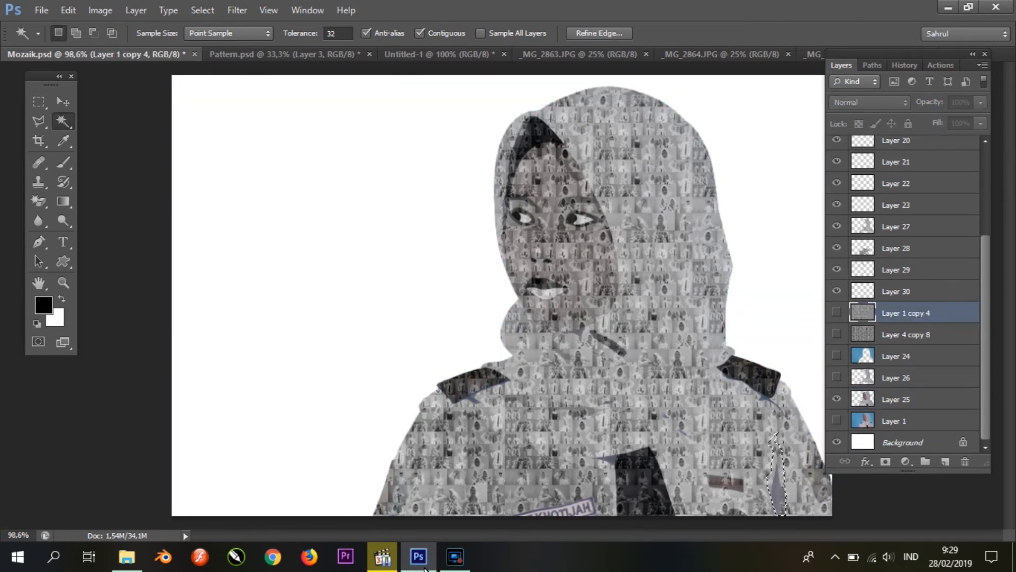
{"action": "key", "text": "ctrl+j"}
Step: Set the midtones of the sleeve-shadow piece to 0.55 with Levels and hide Layer 25
{"action": "key", "text": "ctrl+l"}
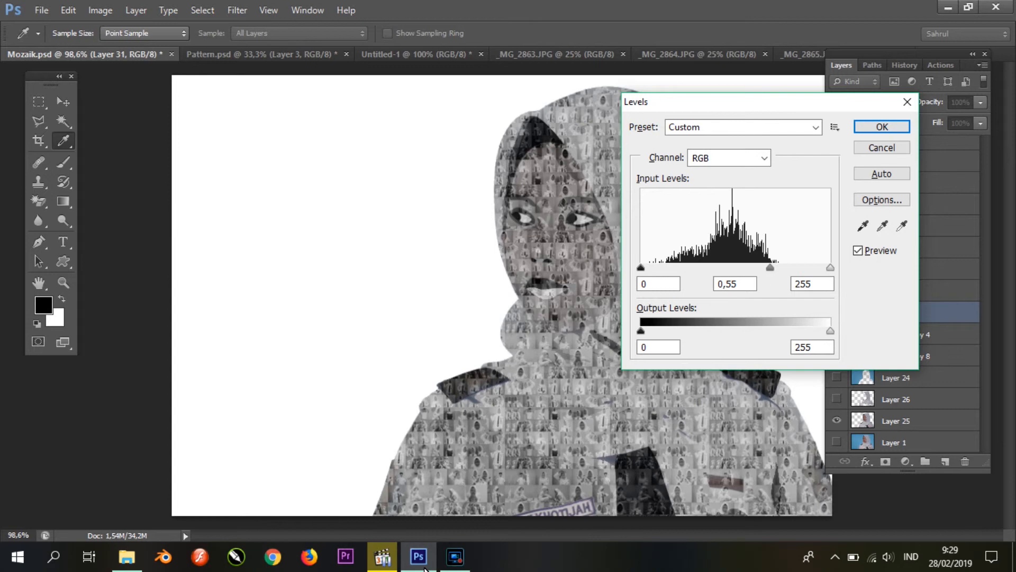
{"action": "key", "text": "Return"}
{"action": "key", "text": "alt+bracketleft"}
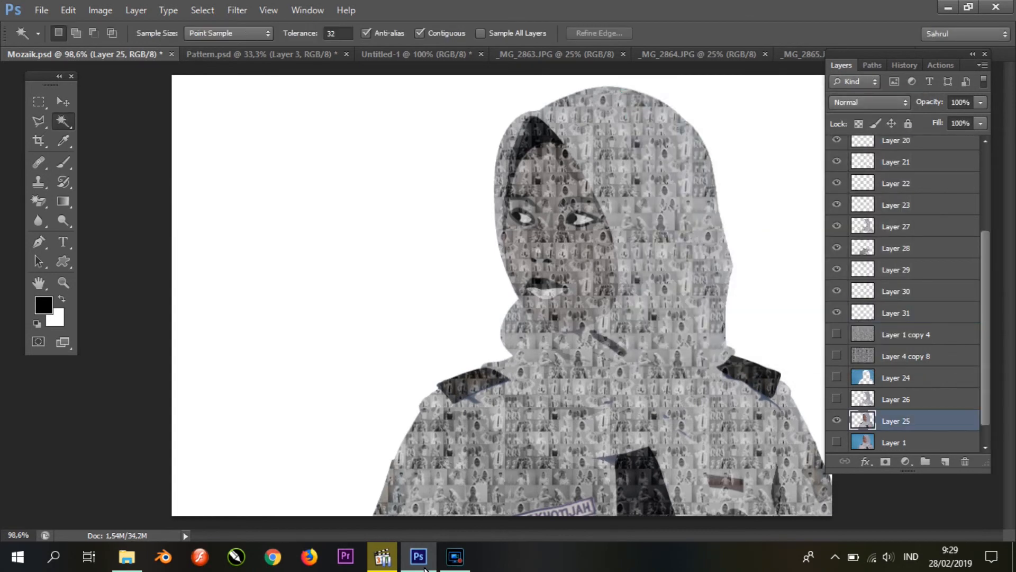
{"action": "left_click", "coordinate": [837, 420]}
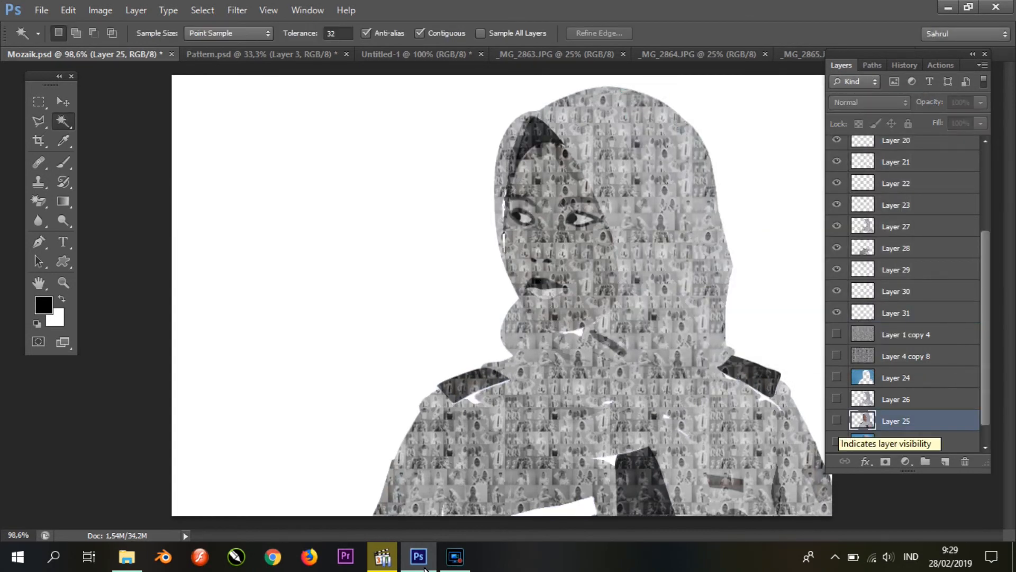
Step: Copy the area of Layer 1 copy 4 over the name badge to a new layer and set its midtones to 2.81 with Levels
{"action": "left_click", "coordinate": [837, 421]}
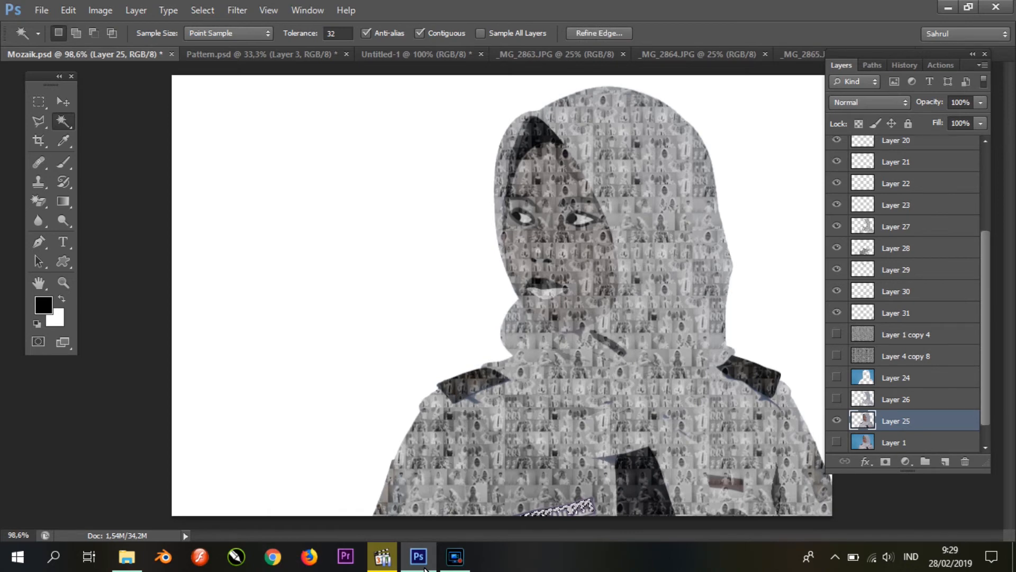
{"action": "left_click", "coordinate": [907, 335]}
{"action": "key", "text": "ctrl+j"}
{"action": "key", "text": "ctrl+l"}
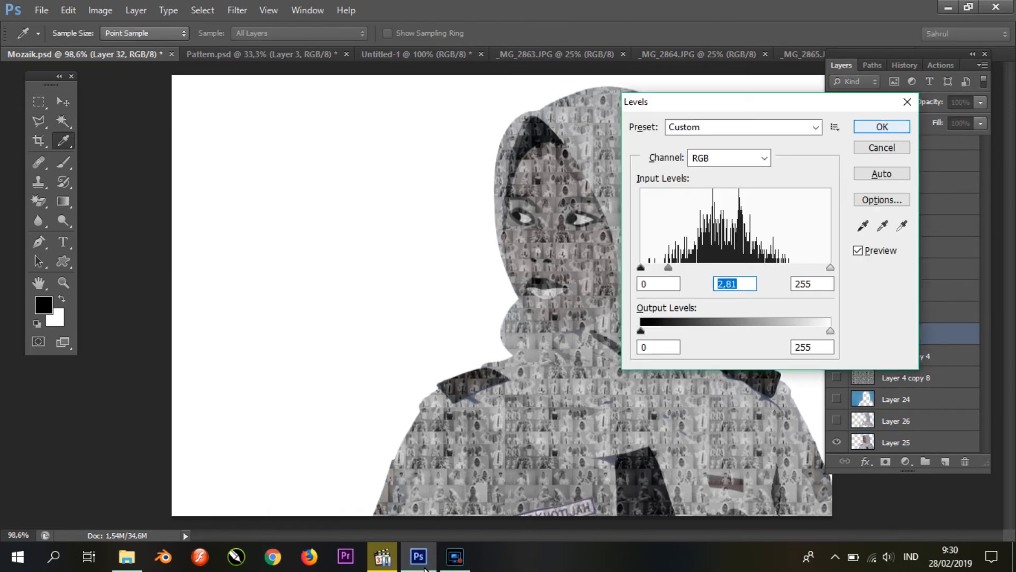
{"action": "key", "text": "Return"}
Step: Select another part of the name badge on Layer 25, copy that area of Layer 1 copy 4 to a new layer and tone it with Levels
{"action": "left_click", "coordinate": [895, 442]}
{"action": "left_click", "coordinate": [582, 510]}
{"action": "left_click", "coordinate": [906, 356]}
{"action": "key", "text": "ctrl+j"}
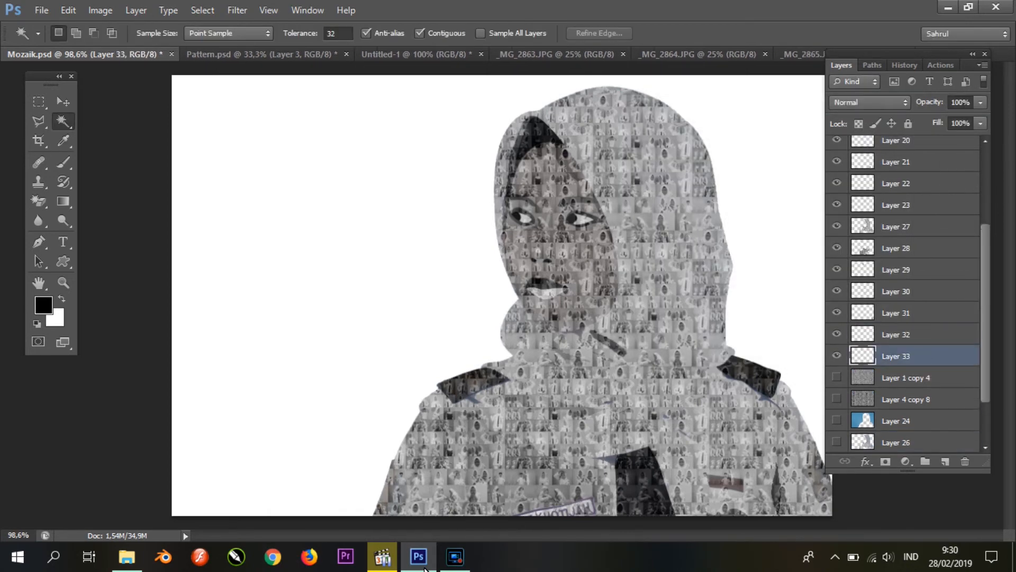
{"action": "key", "text": "ctrl+l"}
{"action": "left_click", "coordinate": [881, 126]}
{"action": "scroll", "coordinate": [581, 508], "scroll_direction": "up", "scroll_amount": 11}
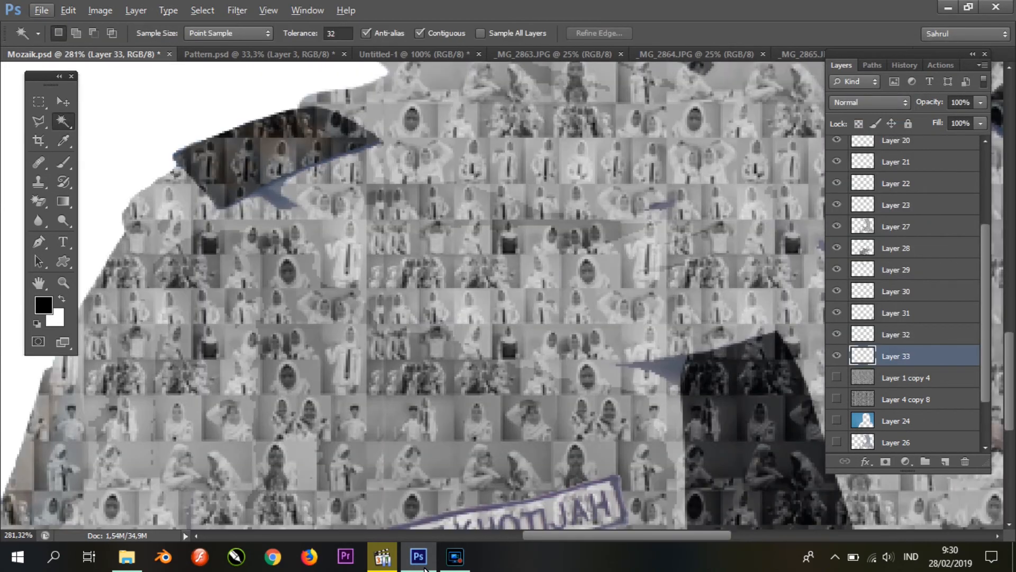
{"action": "left_click", "coordinate": [582, 519]}
{"action": "left_click", "coordinate": [600, 512]}
{"action": "scroll", "coordinate": [582, 477], "scroll_direction": "down", "scroll_amount": 2}
{"action": "key", "text": "ctrl+d"}
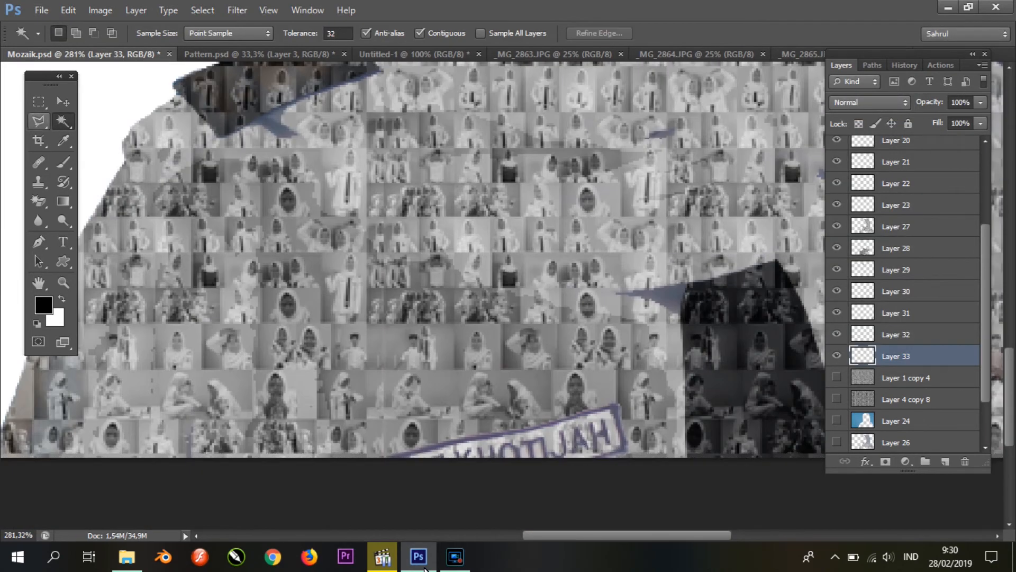
Step: Outline the name badge with the Polygonal Lasso and copy the area to a new layer placed above Layer 27
{"action": "left_click", "coordinate": [39, 121]}
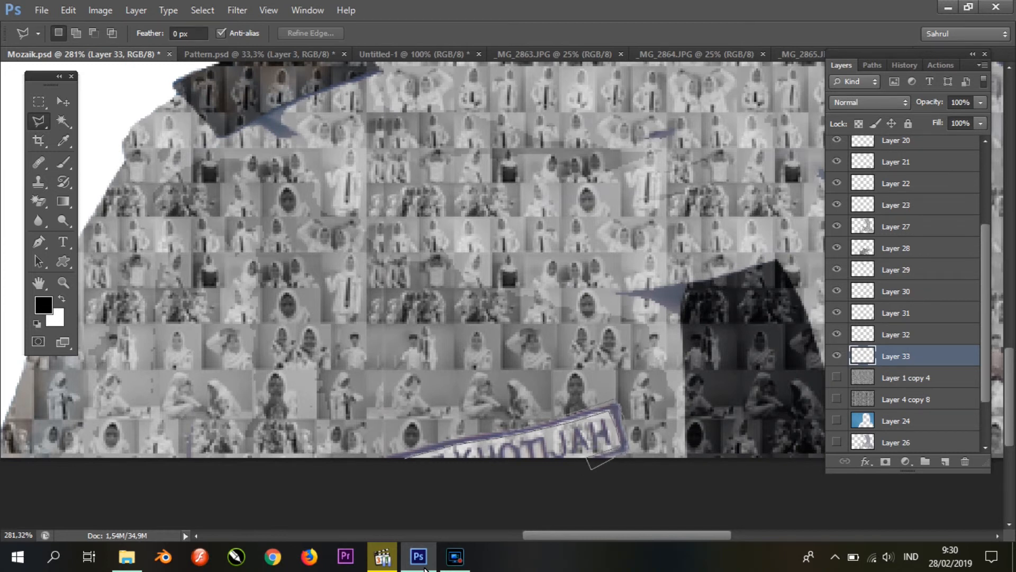
{"action": "key", "text": "ctrl+j"}
{"action": "key", "text": "ctrl+bracketright"}
{"action": "key", "text": "ctrl+bracketright"}
{"action": "key", "text": "ctrl+bracketright"}
{"action": "key", "text": "ctrl+bracketright"}
{"action": "key", "text": "ctrl+bracketright"}
{"action": "key", "text": "ctrl+bracketright"}
{"action": "key", "text": "ctrl+bracketright"}
Step: Darken the midtones of the badge piece on the new layer with Levels
{"action": "key", "text": "ctrl+l"}
{"action": "left_click_drag", "start_coordinate": [735, 268], "coordinate": [773, 268]}
{"action": "left_click", "coordinate": [882, 126]}
{"action": "key", "text": "ctrl+0"}
Step: Copy a further small selected area of Layer 1 copy 4 to a new layer directly above it and tone it with Levels
{"action": "key", "text": "w"}
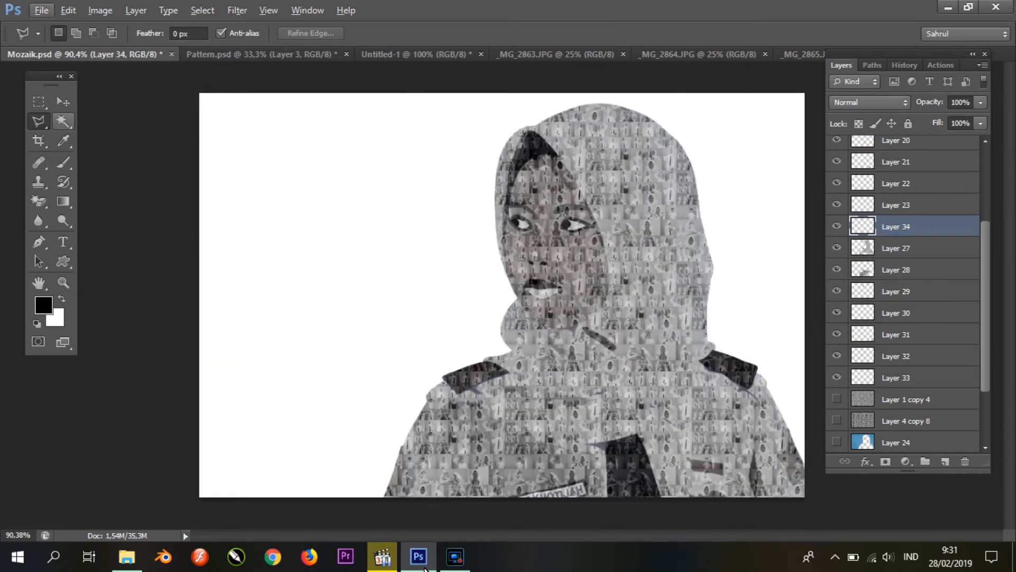
{"action": "key", "text": "alt+bracketleft"}
{"action": "key", "text": "alt+bracketleft"}
{"action": "key", "text": "alt+bracketleft"}
{"action": "key", "text": "alt+bracketleft"}
{"action": "key", "text": "alt+bracketleft"}
{"action": "key", "text": "alt+bracketleft"}
{"action": "key", "text": "alt+bracketleft"}
{"action": "key", "text": "alt+bracketleft"}
{"action": "key", "text": "ctrl+j"}
{"action": "key", "text": "ctrl+bracketright"}
{"action": "key", "text": "ctrl+bracketright"}
{"action": "key", "text": "ctrl+bracketright"}
{"action": "key", "text": "ctrl+bracketright"}
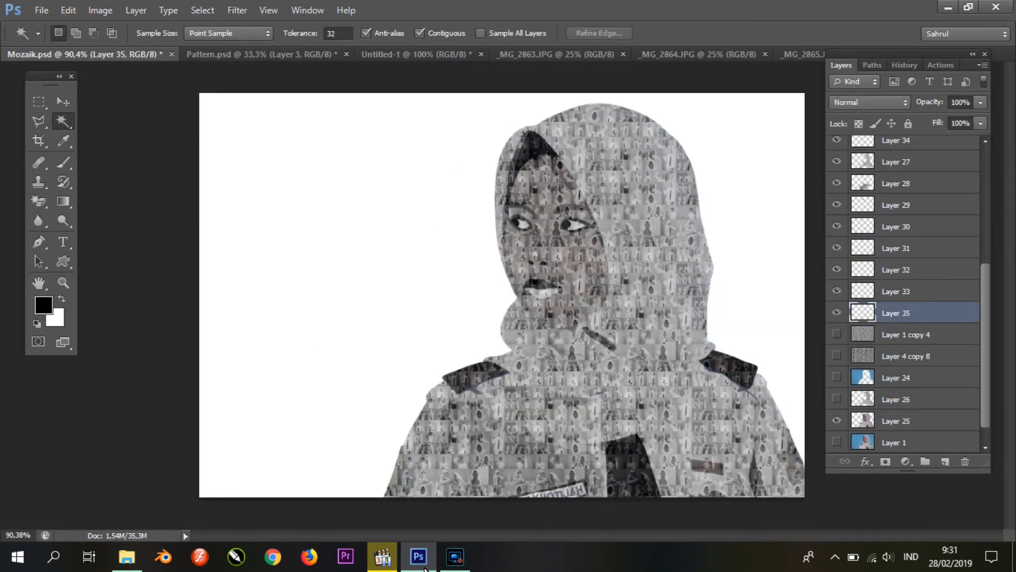
{"action": "key", "text": "ctrl+alt+l"}
{"action": "key", "text": "Return"}
Step: Save the document and show the blue background of Layer 24 behind the mosaic
{"action": "scroll", "coordinate": [501, 295], "scroll_direction": "down", "scroll_amount": 3}
{"action": "key", "text": "ctrl+s"}
{"action": "left_click", "coordinate": [837, 378]}
{"action": "left_click", "coordinate": [836, 420]}
{"action": "left_click", "coordinate": [836, 420]}
Step: Select both shoulder straps on Layer 25, copy that area of Layer 1 copy 4 to a new layer and set its midtones to 0.43 with Levels
{"action": "left_click", "coordinate": [836, 420]}
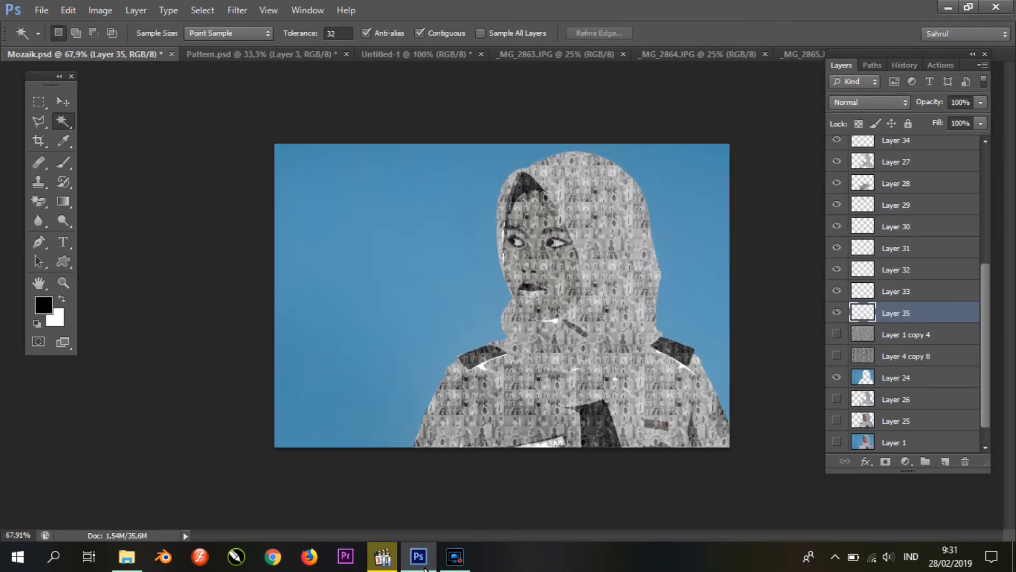
{"action": "left_click", "coordinate": [836, 420]}
{"action": "left_click", "coordinate": [900, 421]}
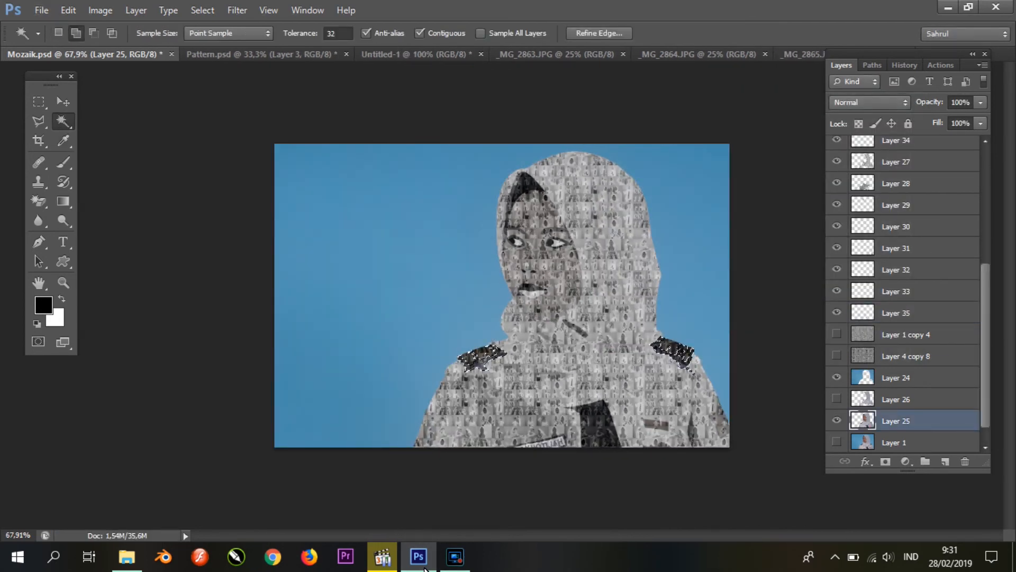
{"action": "left_click", "coordinate": [906, 335]}
{"action": "key", "text": "ctrl+j"}
{"action": "key", "text": "ctrl+l"}
{"action": "left_click_drag", "start_coordinate": [736, 267], "coordinate": [781, 267]}
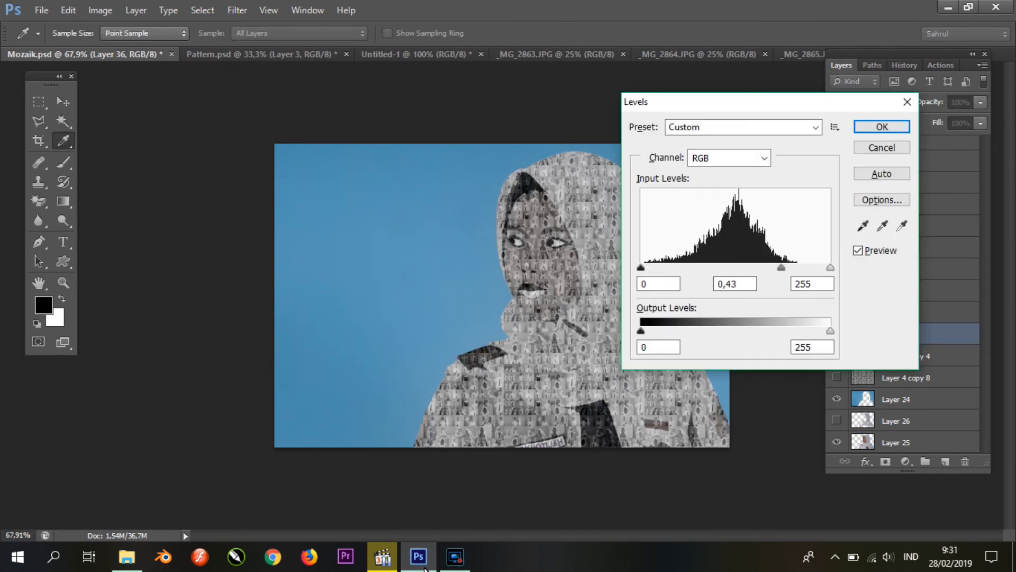
{"action": "key", "text": "Return"}
{"action": "left_click", "coordinate": [836, 442]}
{"action": "left_click", "coordinate": [836, 441]}
{"action": "left_click", "coordinate": [598, 424], "text": "shift"}
{"action": "key", "text": "ctrl+d"}
Step: Create a layer group and move the mosaic piece layers, from Layer 16 downward, into it
{"action": "scroll", "coordinate": [905, 292], "scroll_direction": "up", "scroll_amount": 5}
{"action": "left_click", "coordinate": [900, 185]}
{"action": "left_click", "coordinate": [926, 461]}
{"action": "left_click", "coordinate": [900, 159]}
{"action": "scroll", "coordinate": [905, 291], "scroll_direction": "down", "scroll_amount": 5}
{"action": "left_click", "coordinate": [899, 332], "text": "shift"}
{"action": "scroll", "coordinate": [905, 291], "scroll_direction": "up", "scroll_amount": 5}
{"action": "left_click_drag", "start_coordinate": [900, 160], "coordinate": [897, 140]}
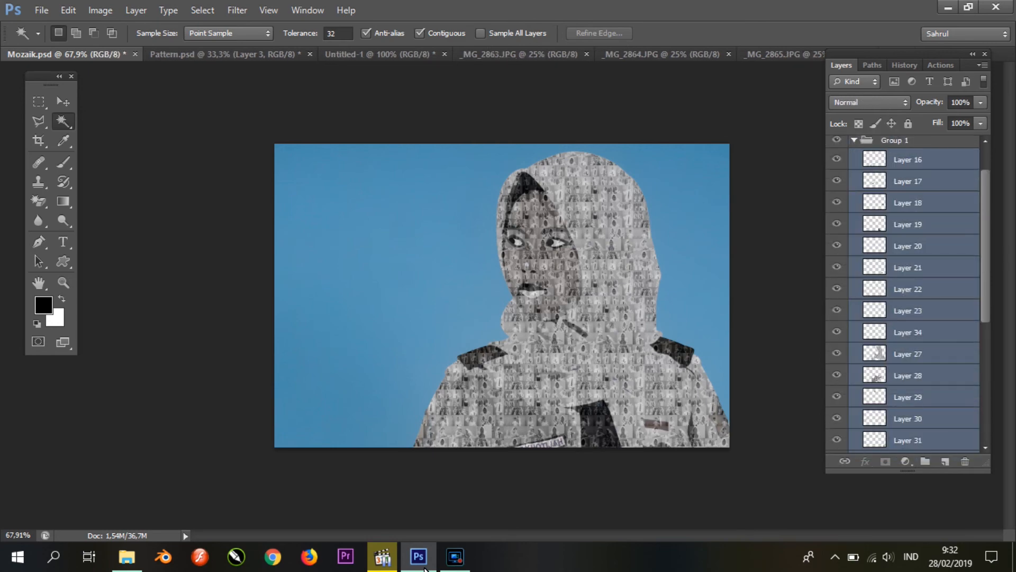